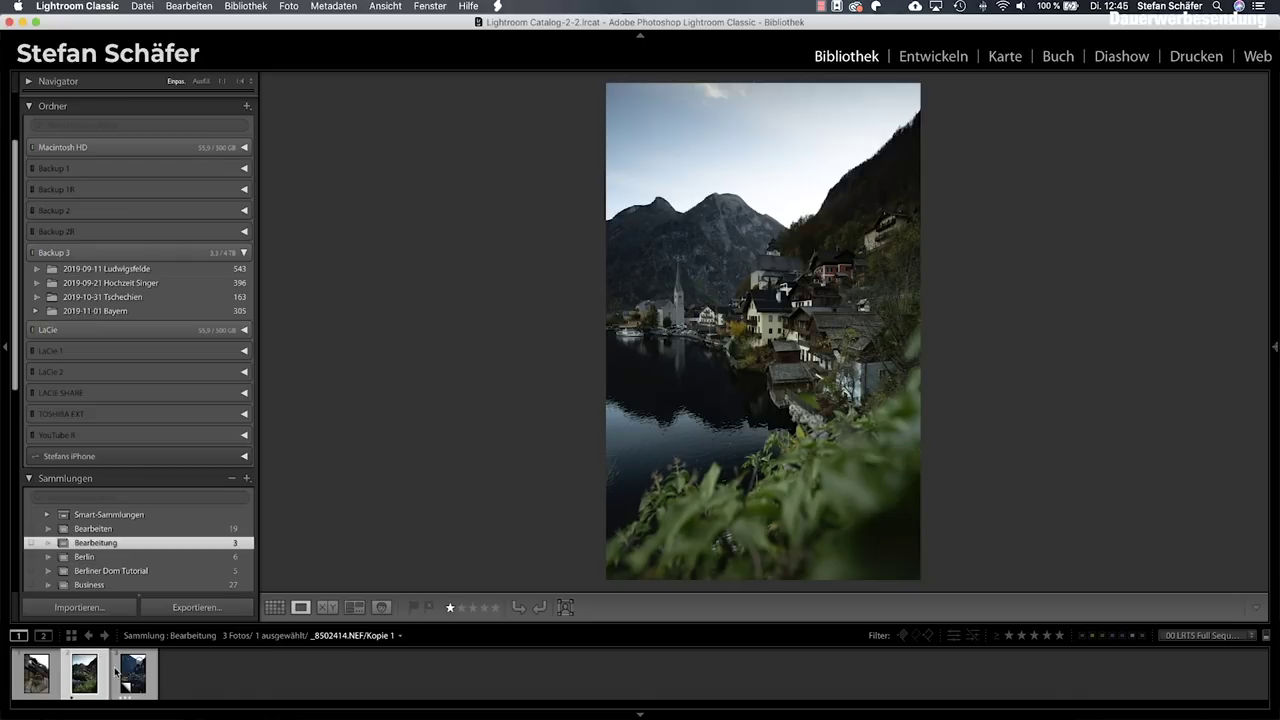
Step: Review the three filmstrip photos and open the daytime Hallstatt photo _8502398.NEF in Develop
key("Left")
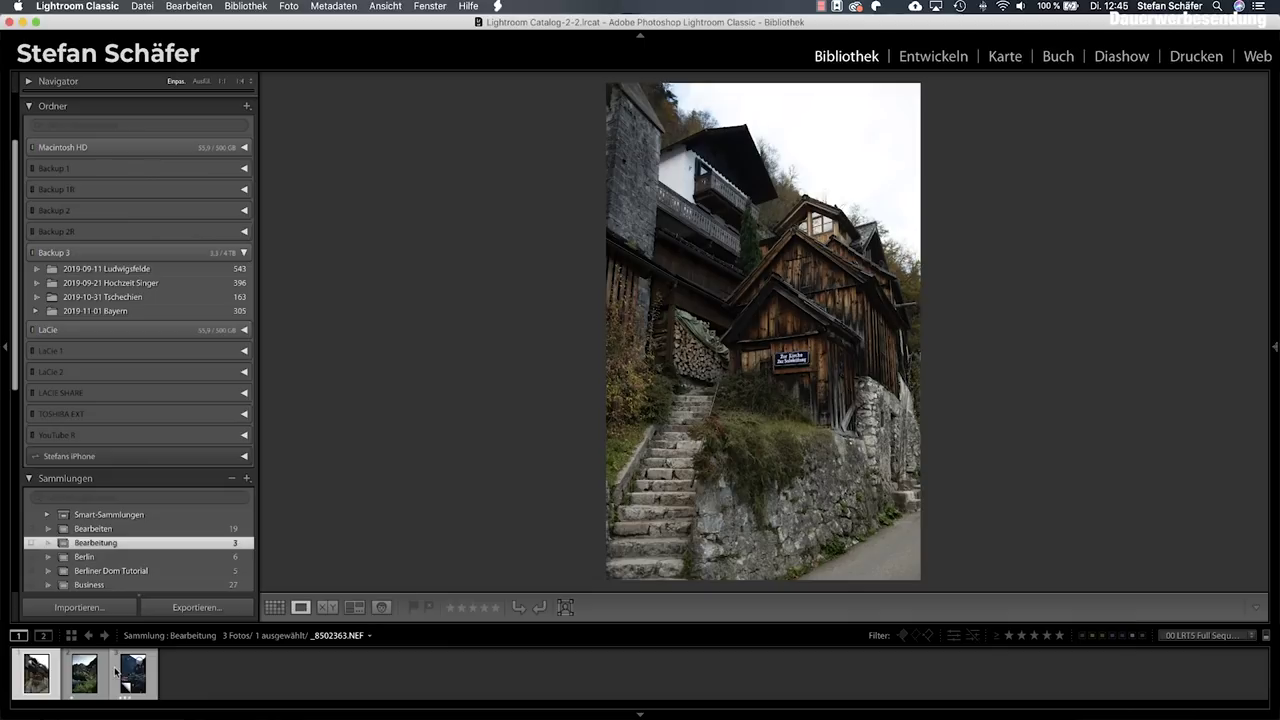
key("Right")
key("Right")
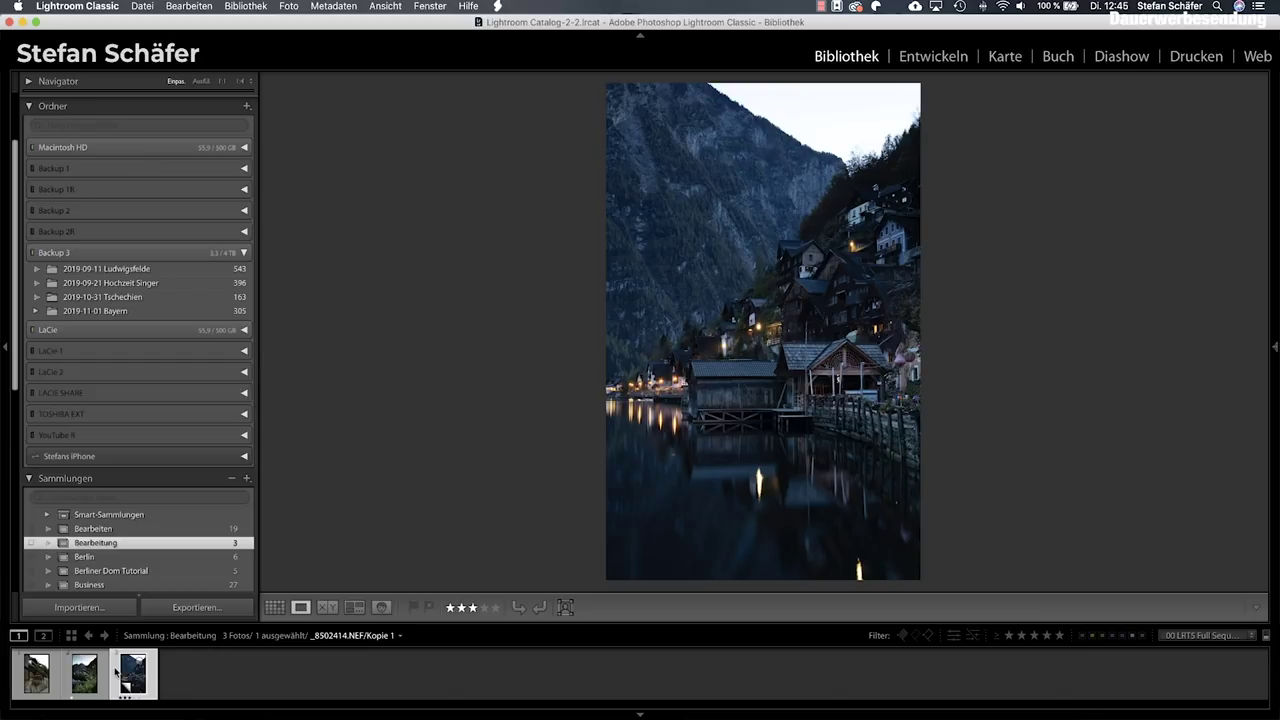
key("Left")
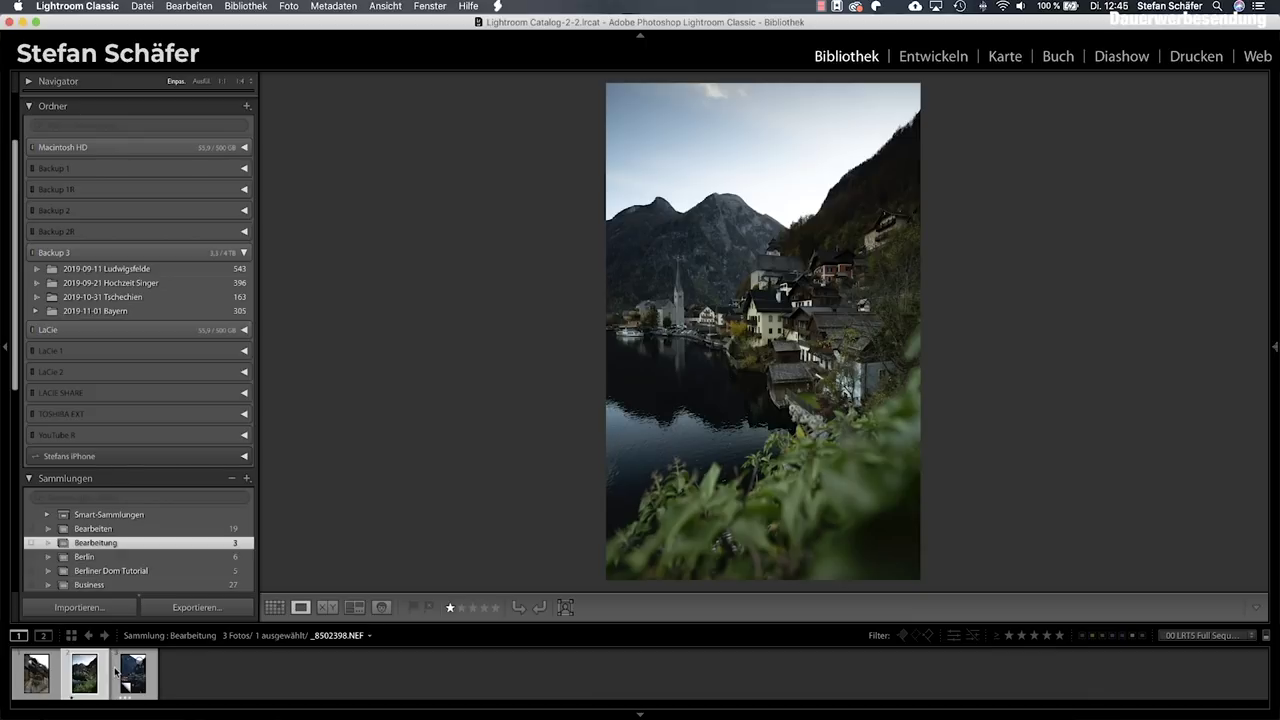
key("Left")
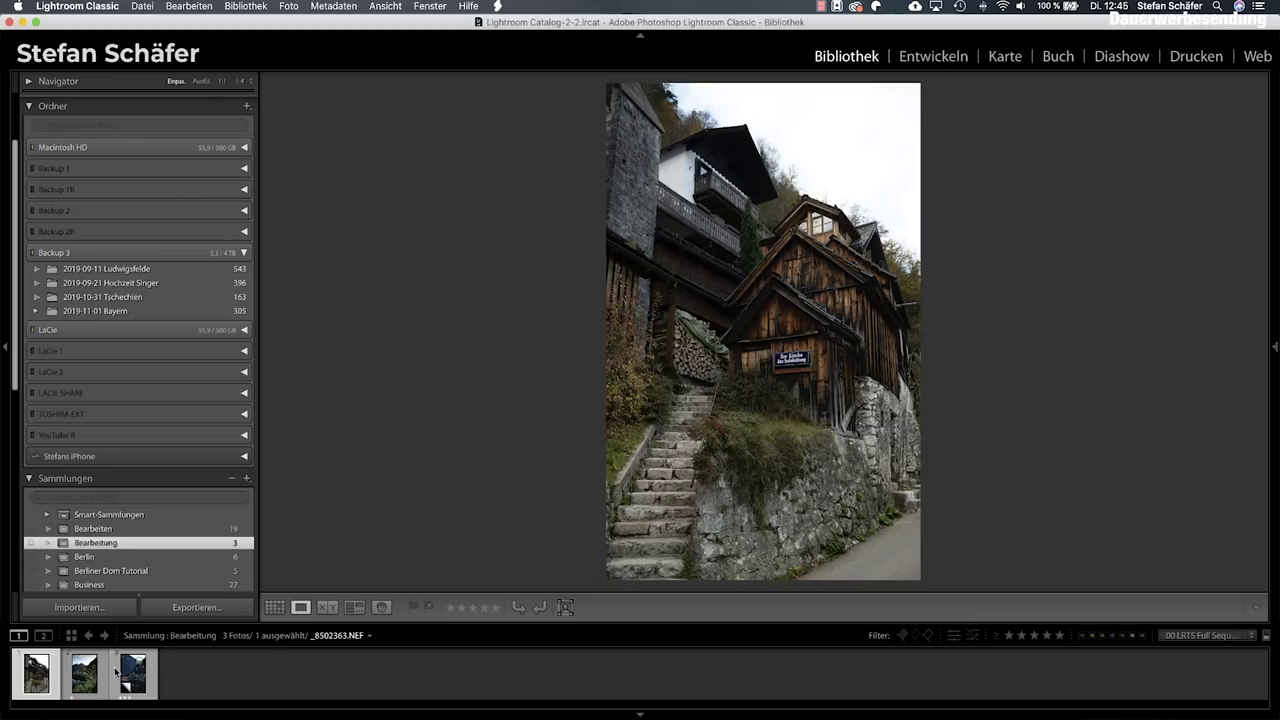
key("Right")
key("Right")
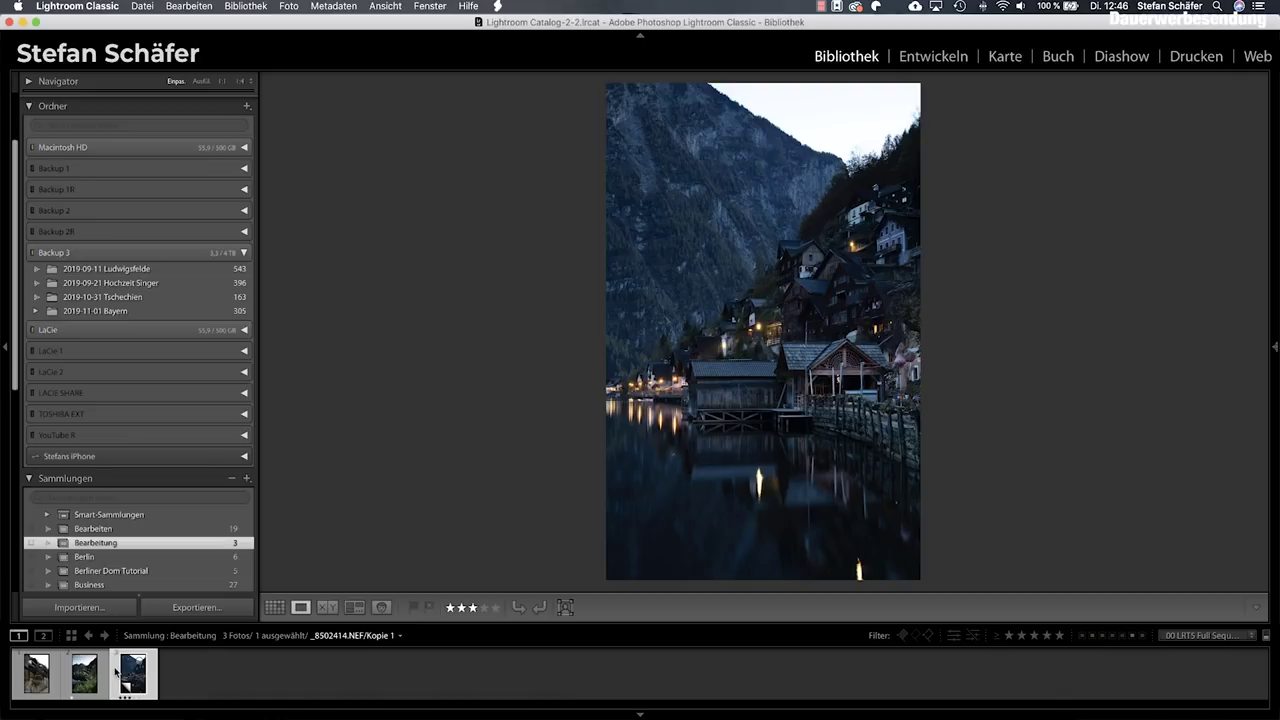
key("Left")
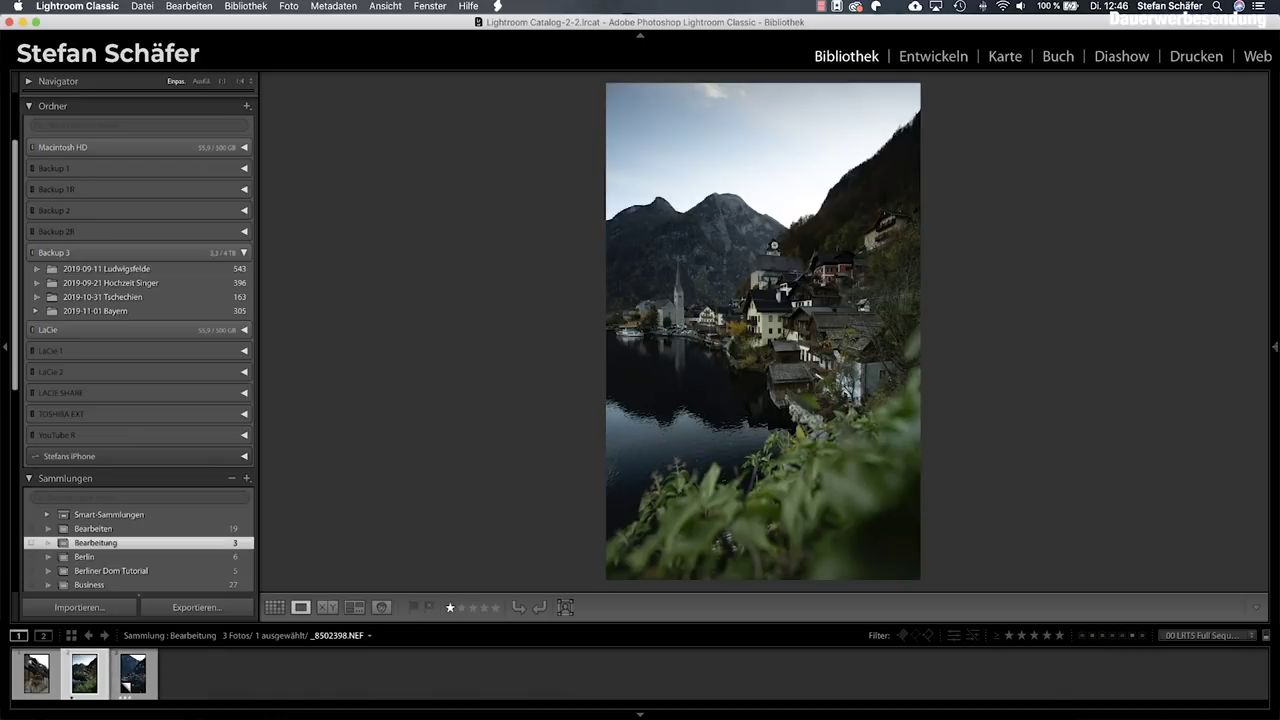
left_click(933, 57)
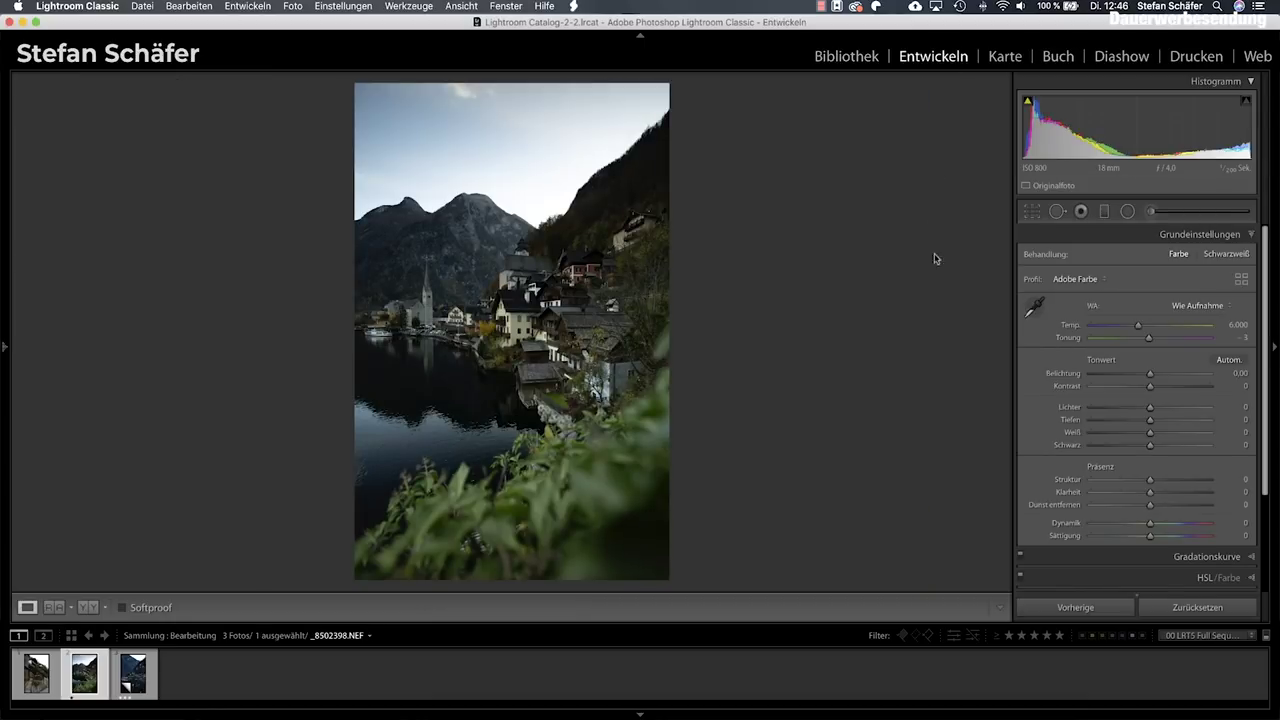
Step: Crop the daytime photo to a 4 x 5 / 8 x 10 portrait ratio, framed over the village
left_click(1030, 212)
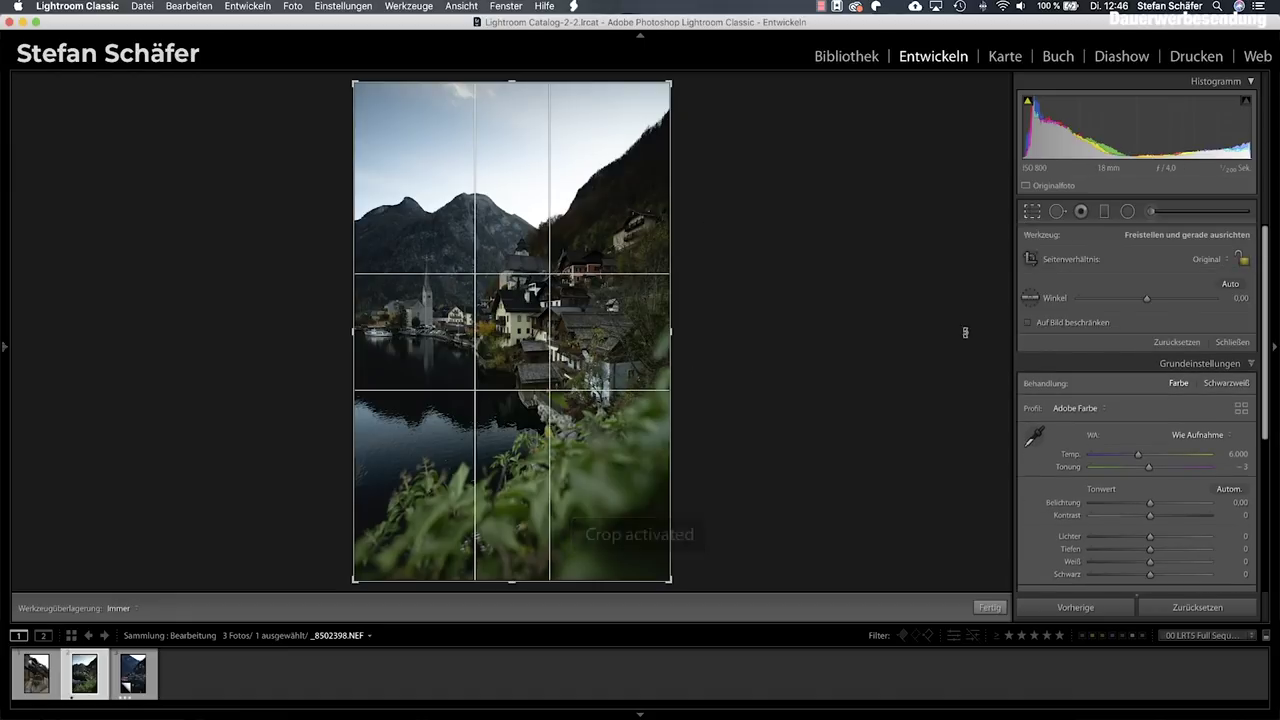
left_click(1226, 263)
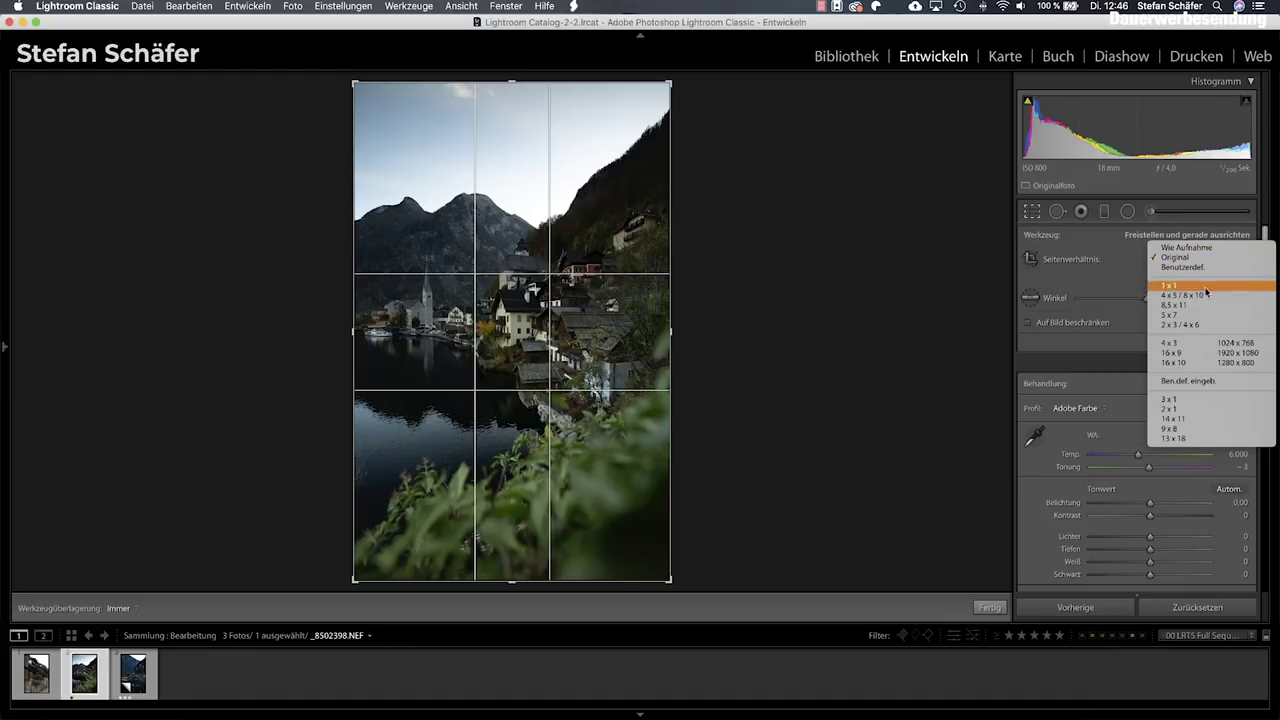
left_click(1198, 296)
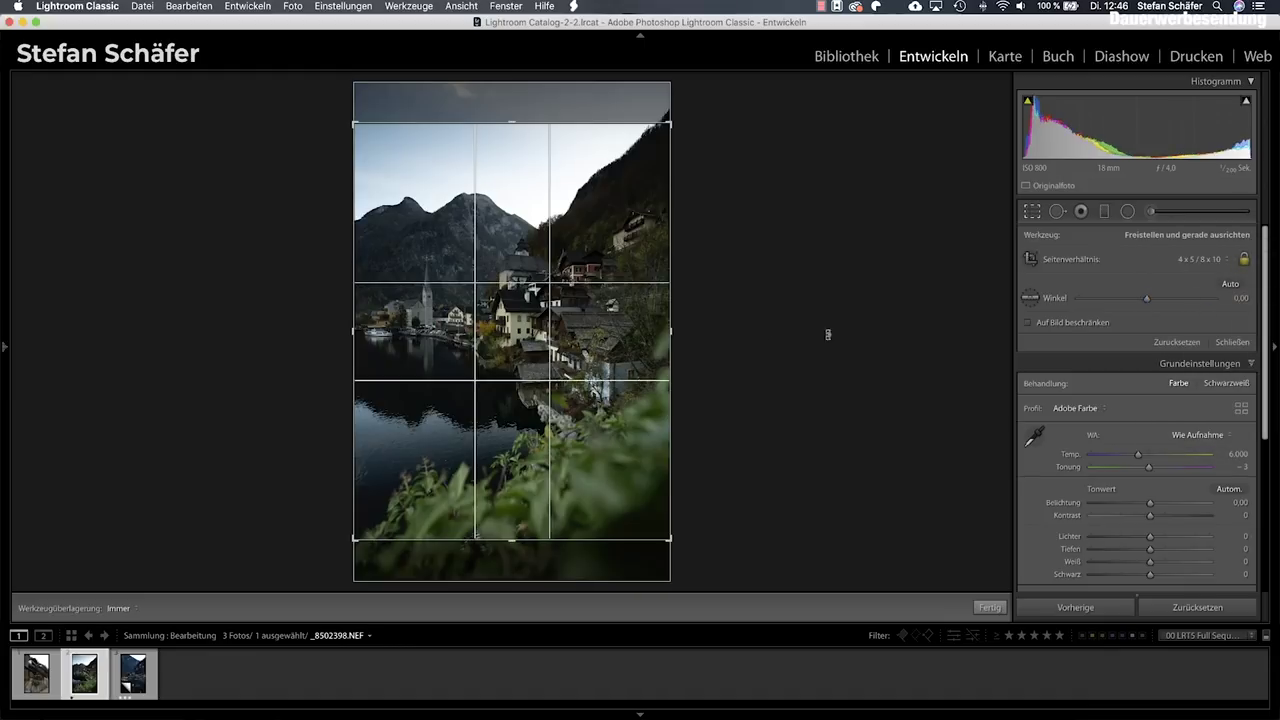
mouse_move(557, 322)
left_mouse_down()
mouse_move(564, 343)
mouse_move(571, 270)
left_mouse_up()
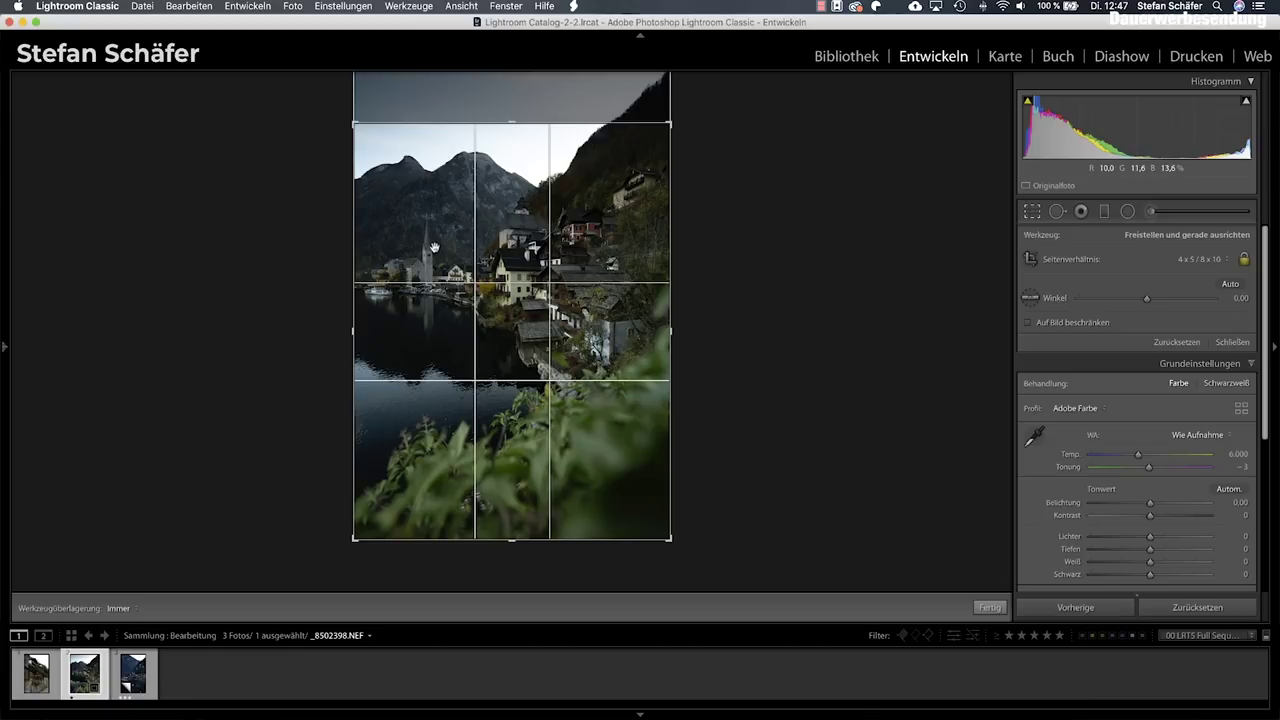
Step: Commit the crop and enable lens profile and chromatic aberration corrections
key("Return")
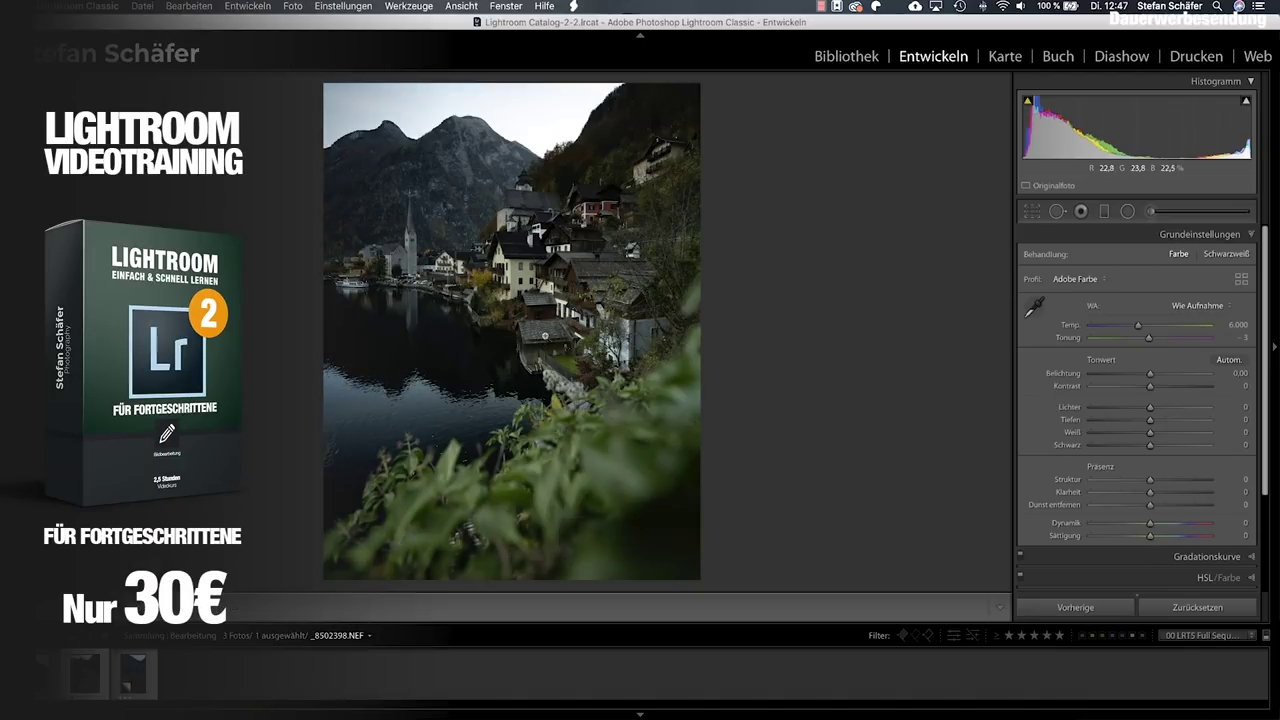
scroll(1080, 462, "down", 5)
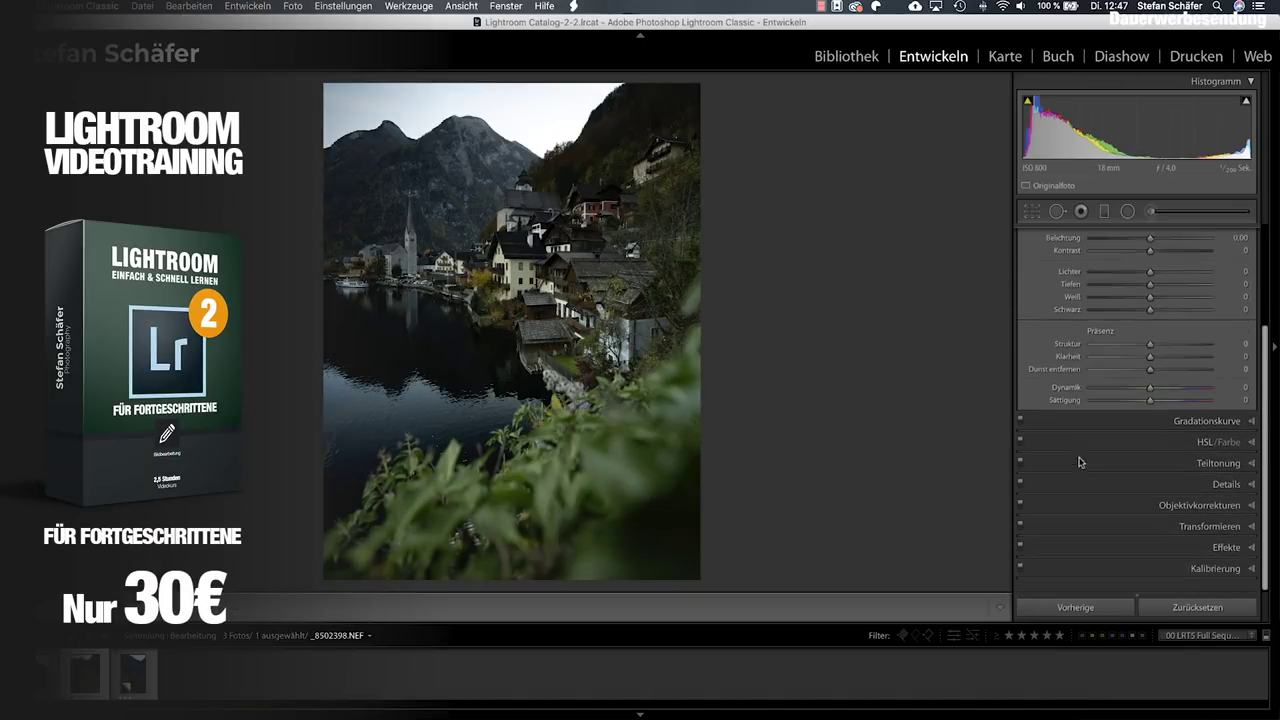
left_click(1212, 518)
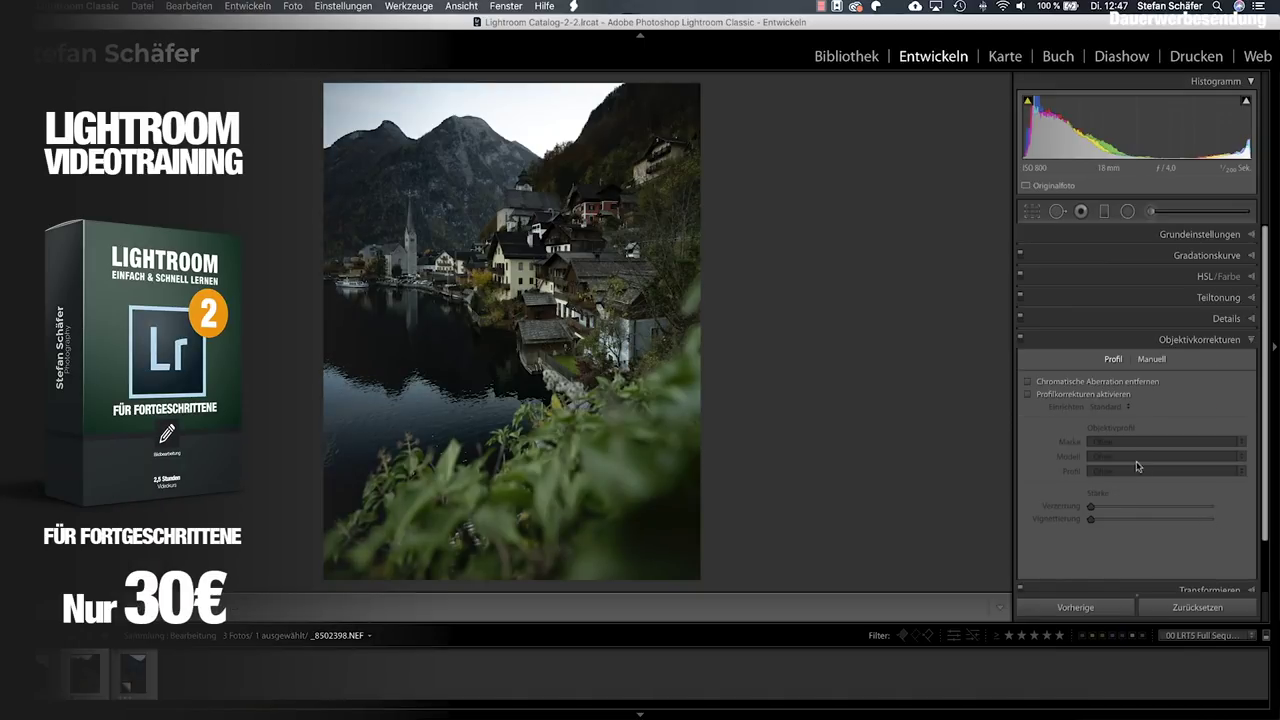
left_click(1060, 396)
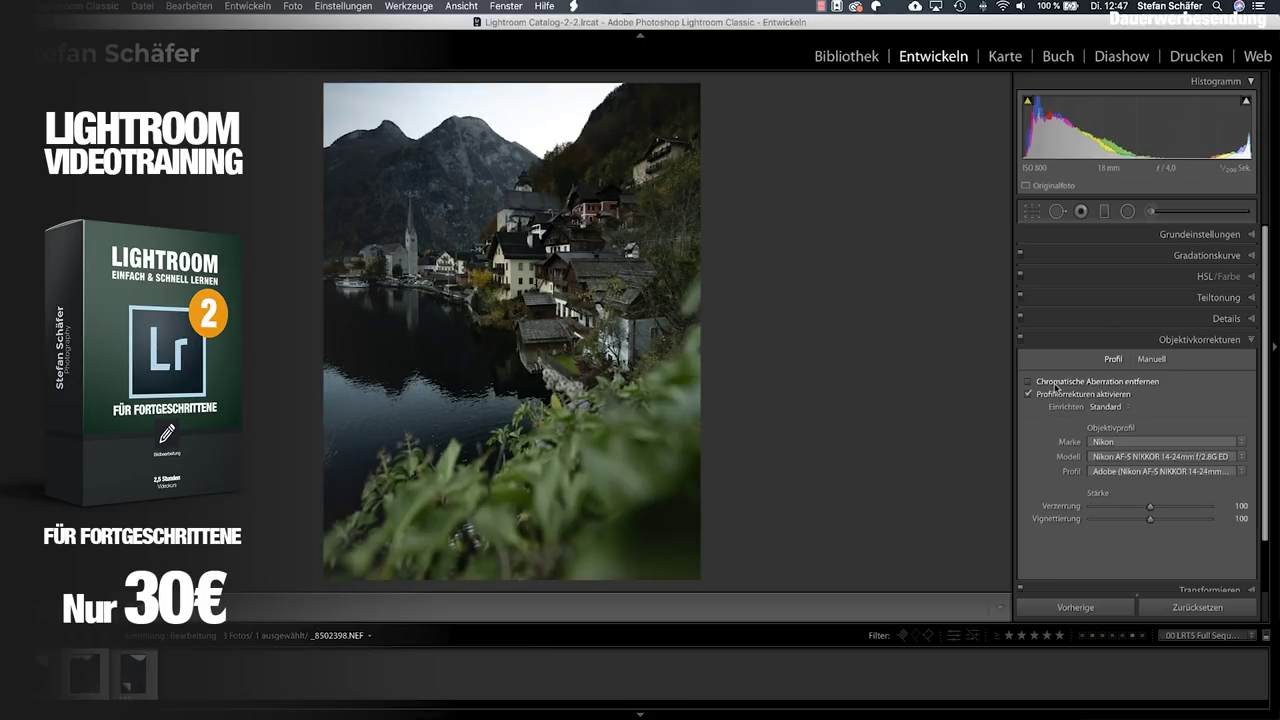
left_click(1054, 384)
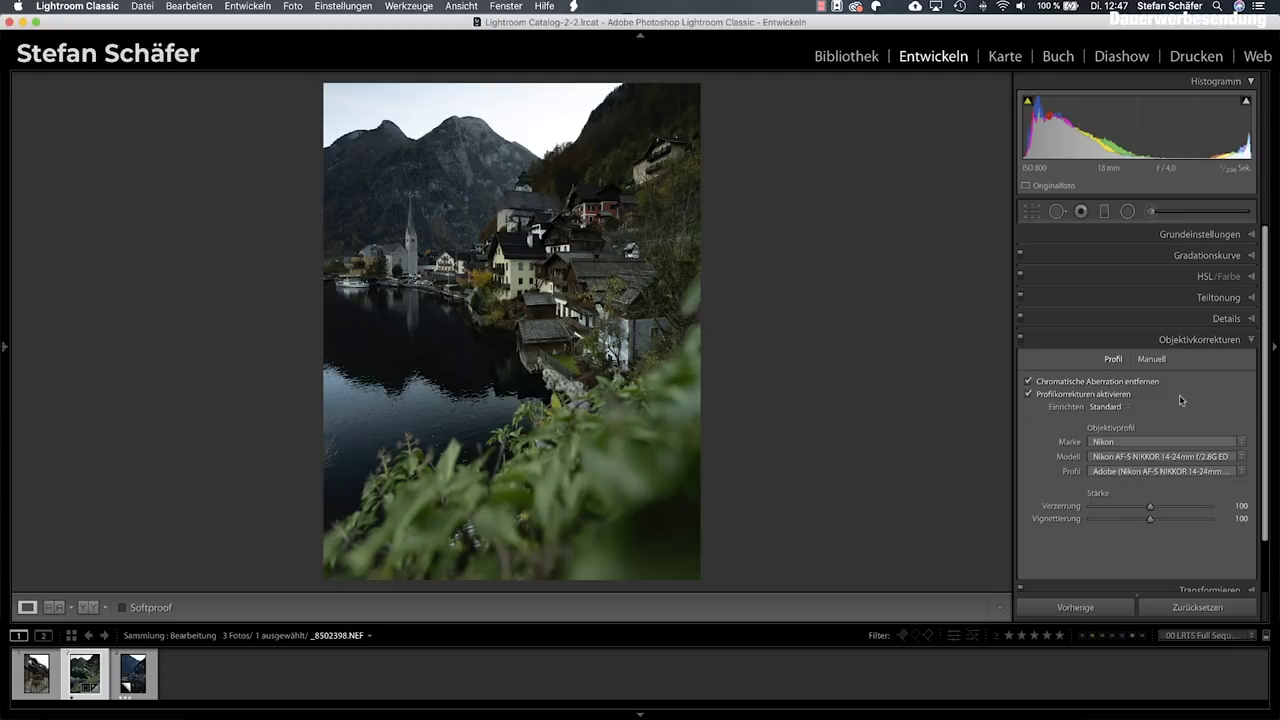
Step: Apply Upright Auto perspective correction to straighten the buildings
scroll(1179, 398, "down", 1)
left_click(1205, 574)
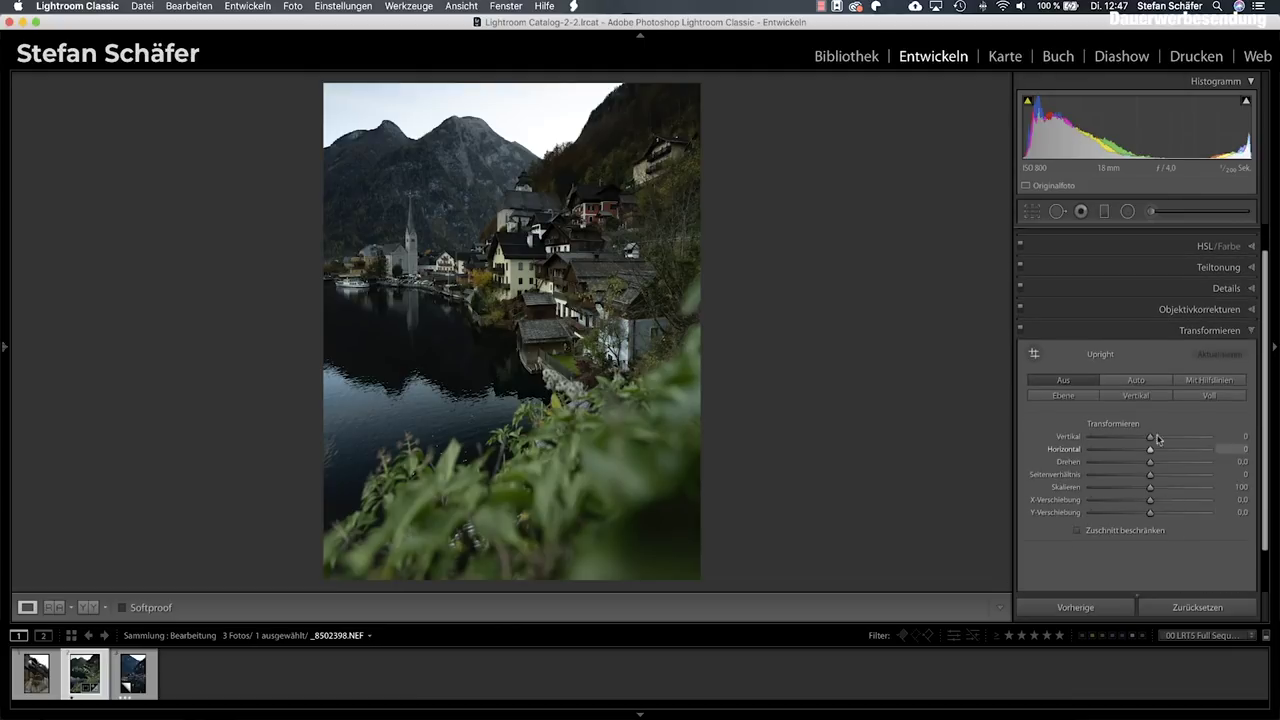
left_click(1142, 381)
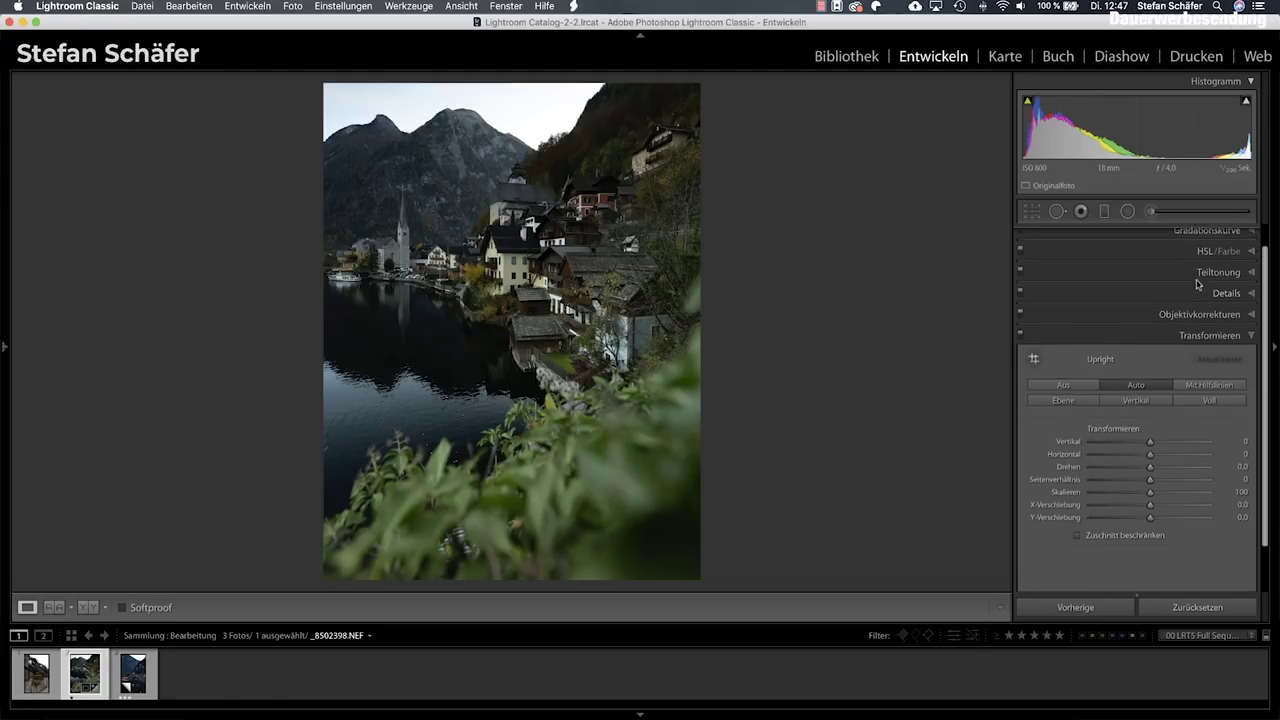
Step: Set exposure +0.30, shadows +40, highlights −15 and structure +15 in the basic settings
scroll(1206, 276, "up", 2)
left_click(1192, 237)
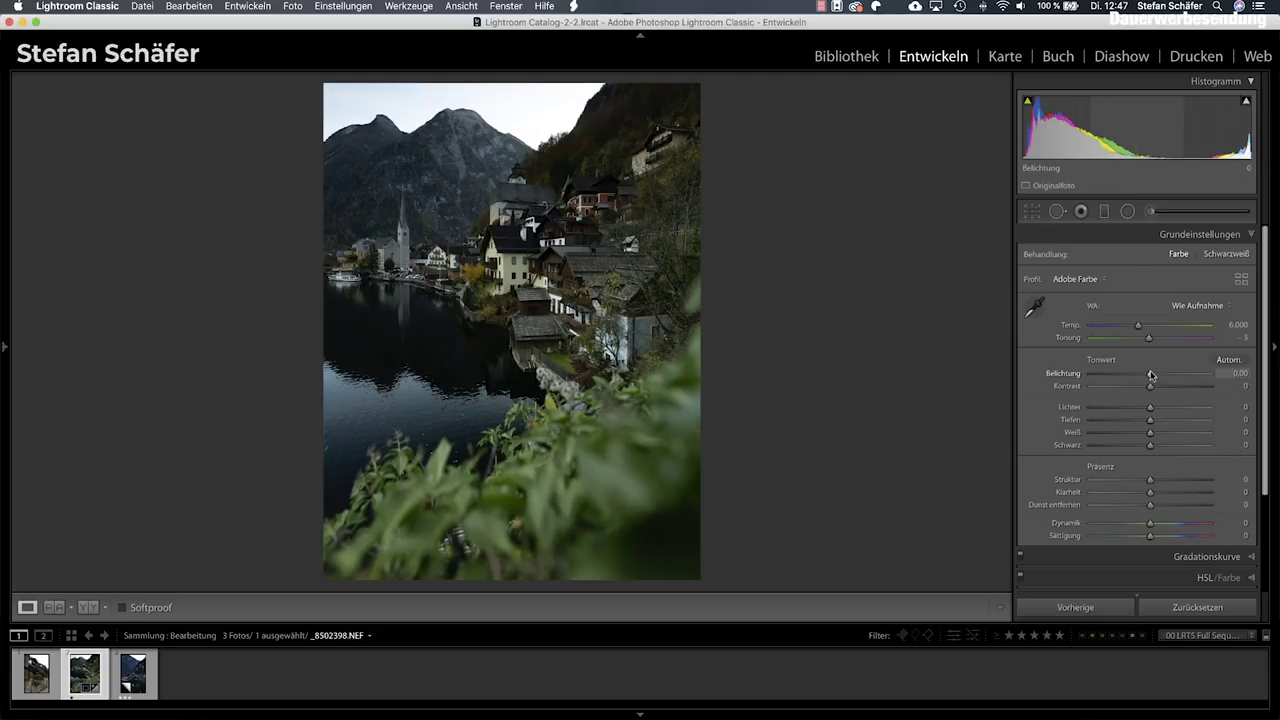
left_click_drag(1151, 375, 1155, 375)
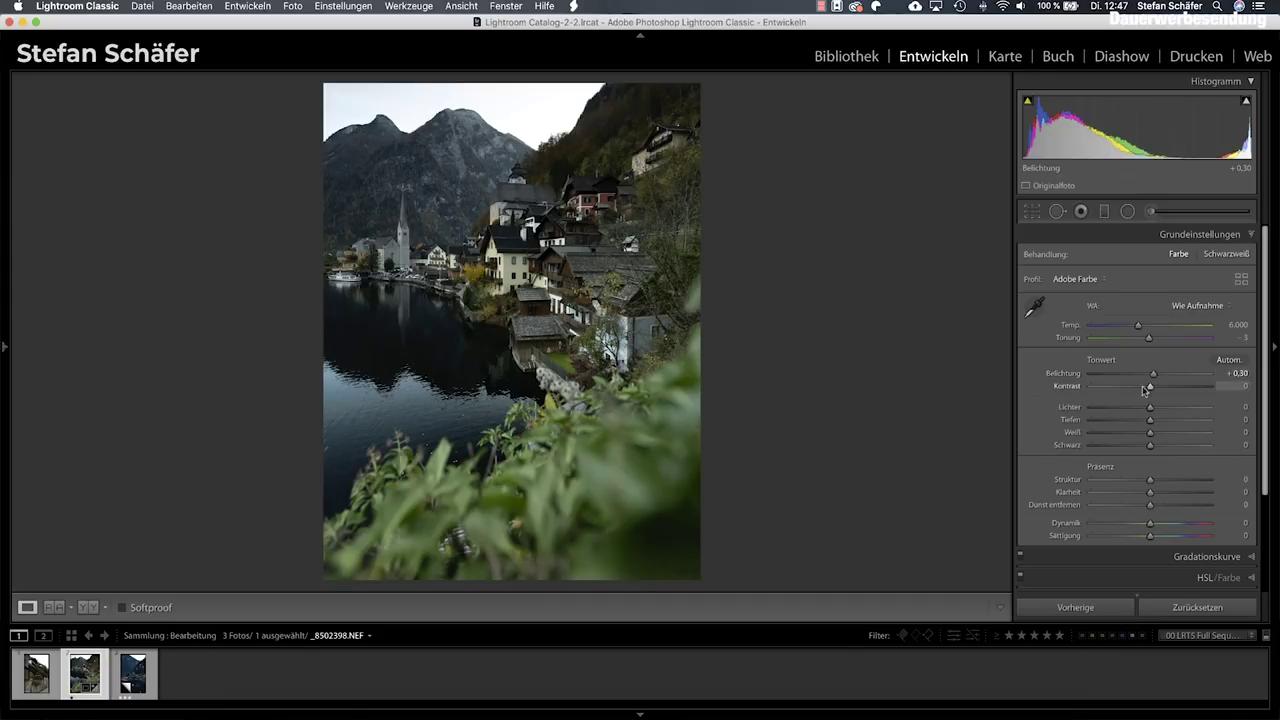
left_click_drag(1150, 422, 1175, 422)
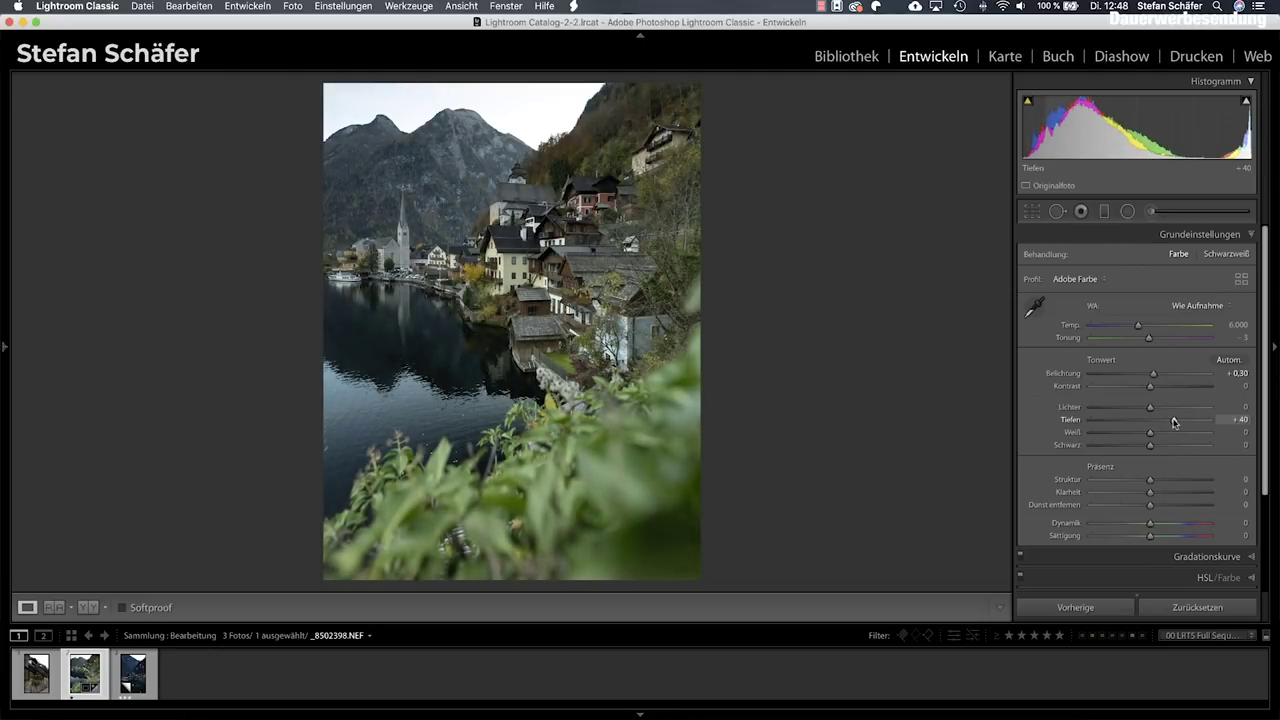
left_click_drag(1151, 410, 1144, 410)
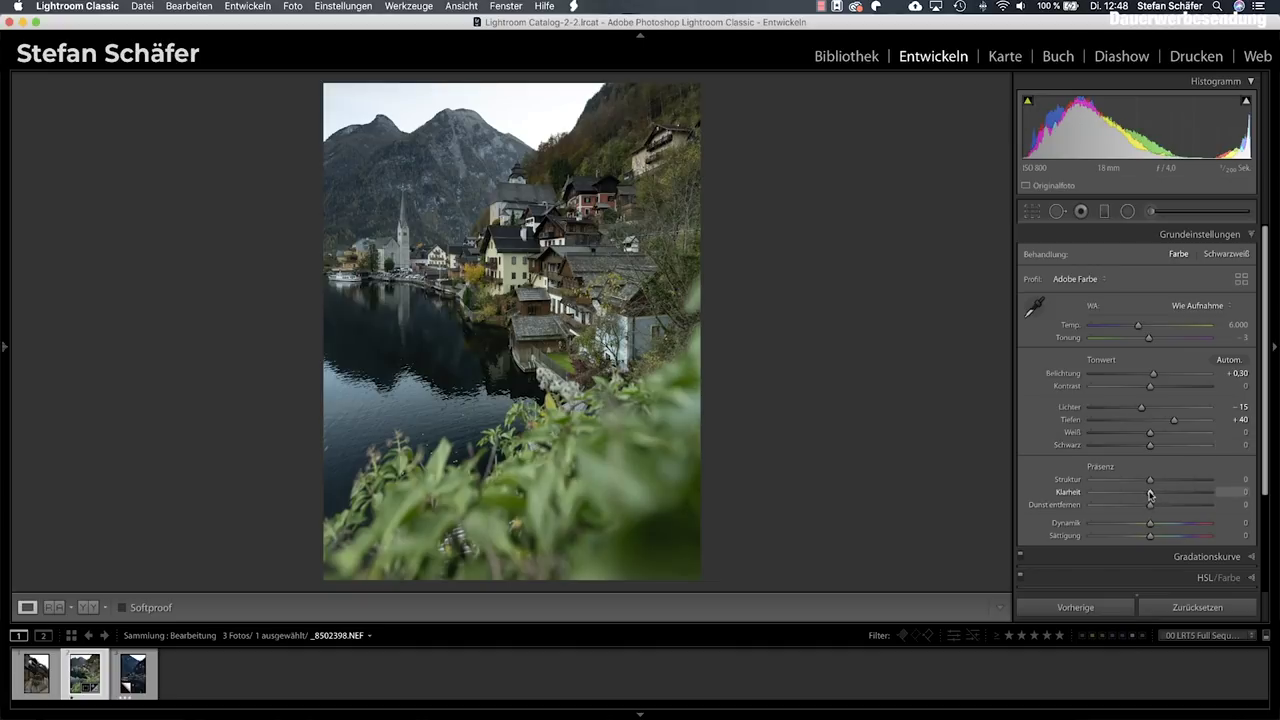
left_click_drag(1151, 481, 1156, 494)
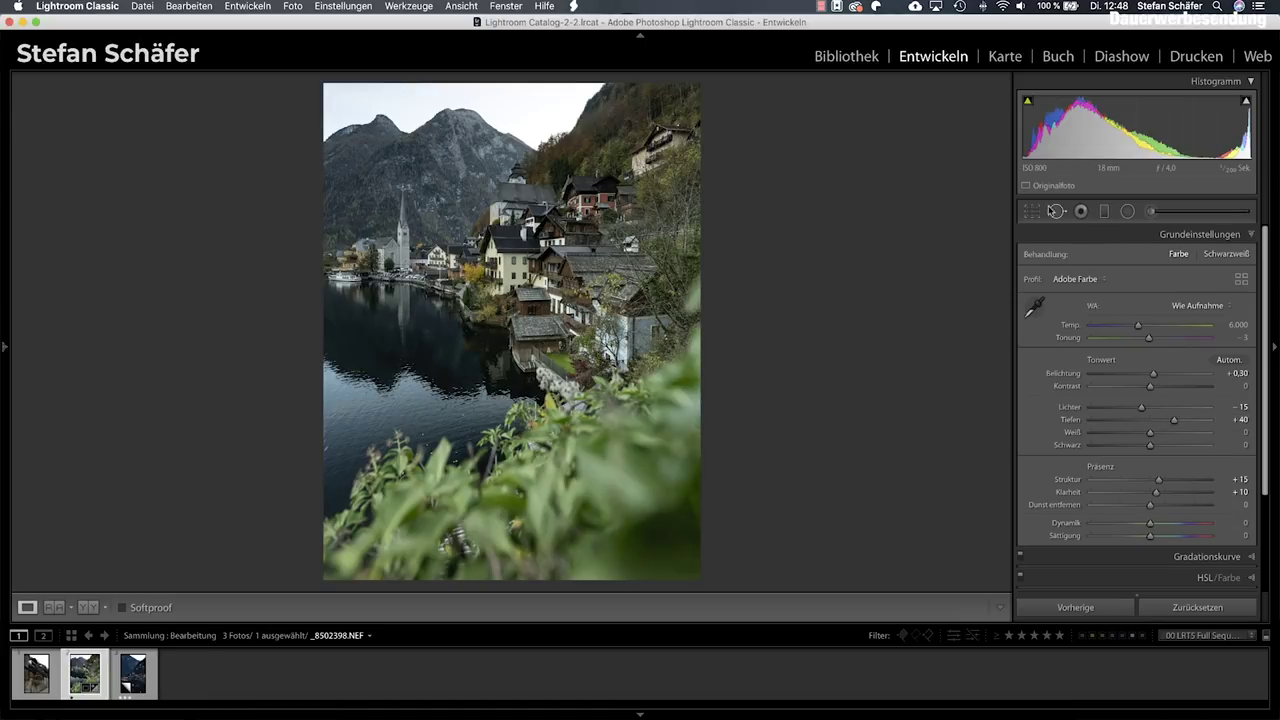
Step: Add a graduated filter along the bottom edge with exposure about 0.39 and contrast 100
left_click(1104, 212)
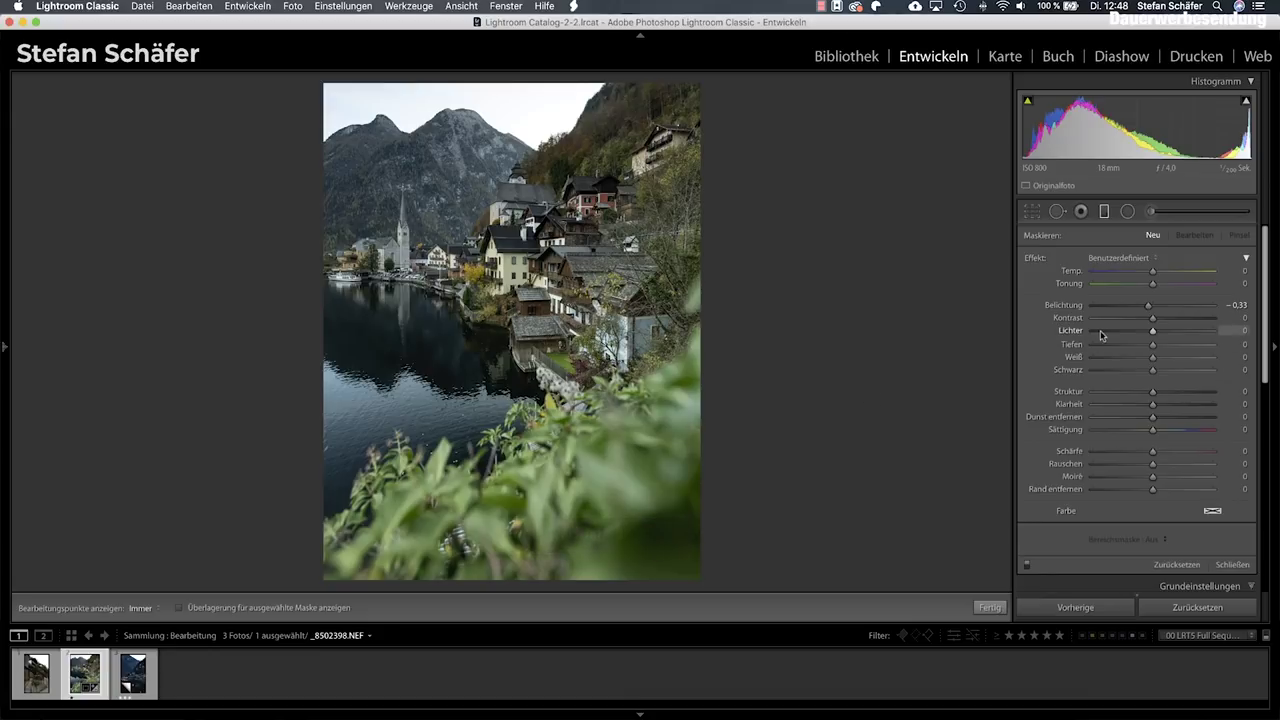
left_click_drag(1149, 306, 1158, 306)
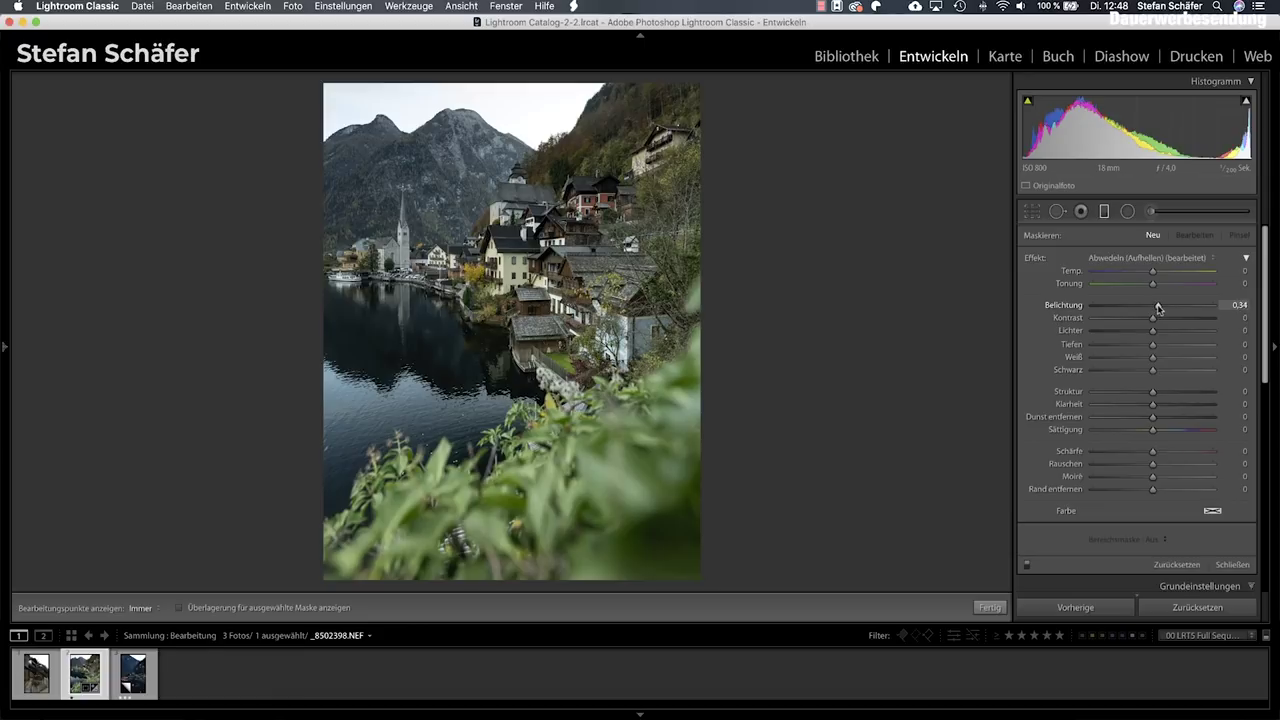
left_click_drag(1159, 308, 1160, 308)
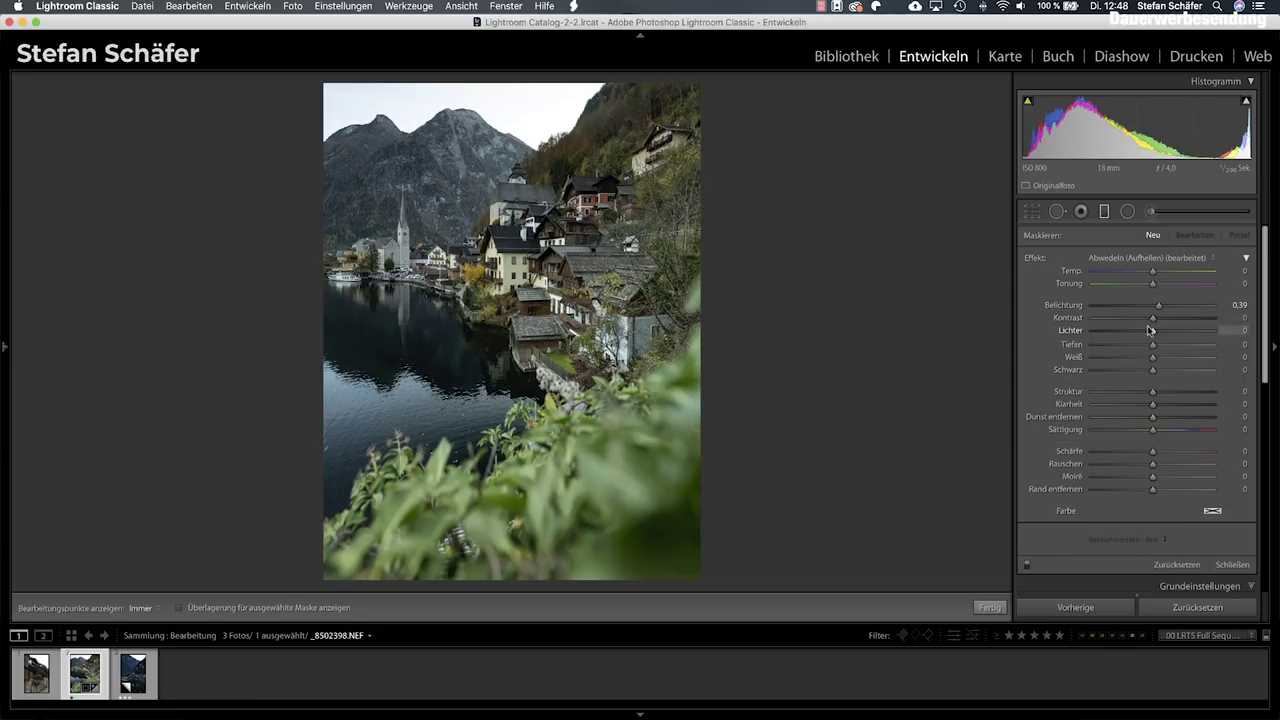
left_click_drag(1152, 318, 1230, 322)
left_click_drag(512, 582, 512, 586)
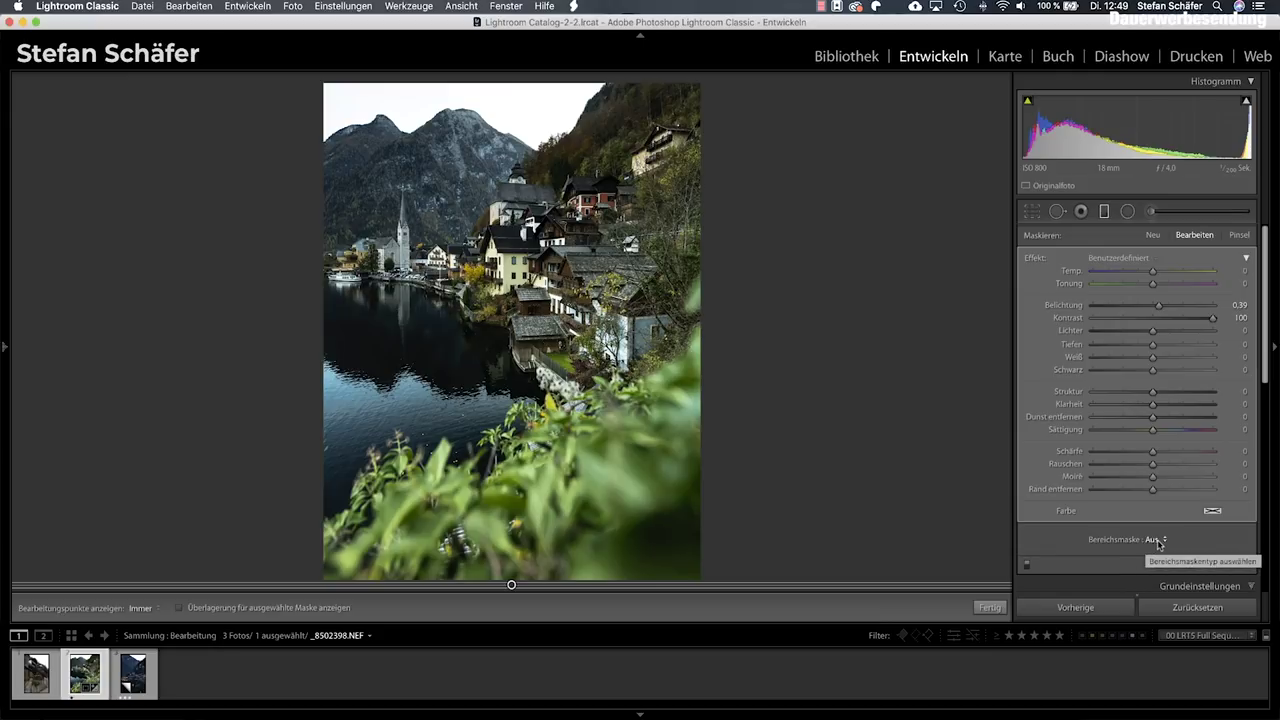
Step: Limit the filter with a 25/75 luminance range mask, set saturation −10, and toggle it to compare
left_click(1159, 542)
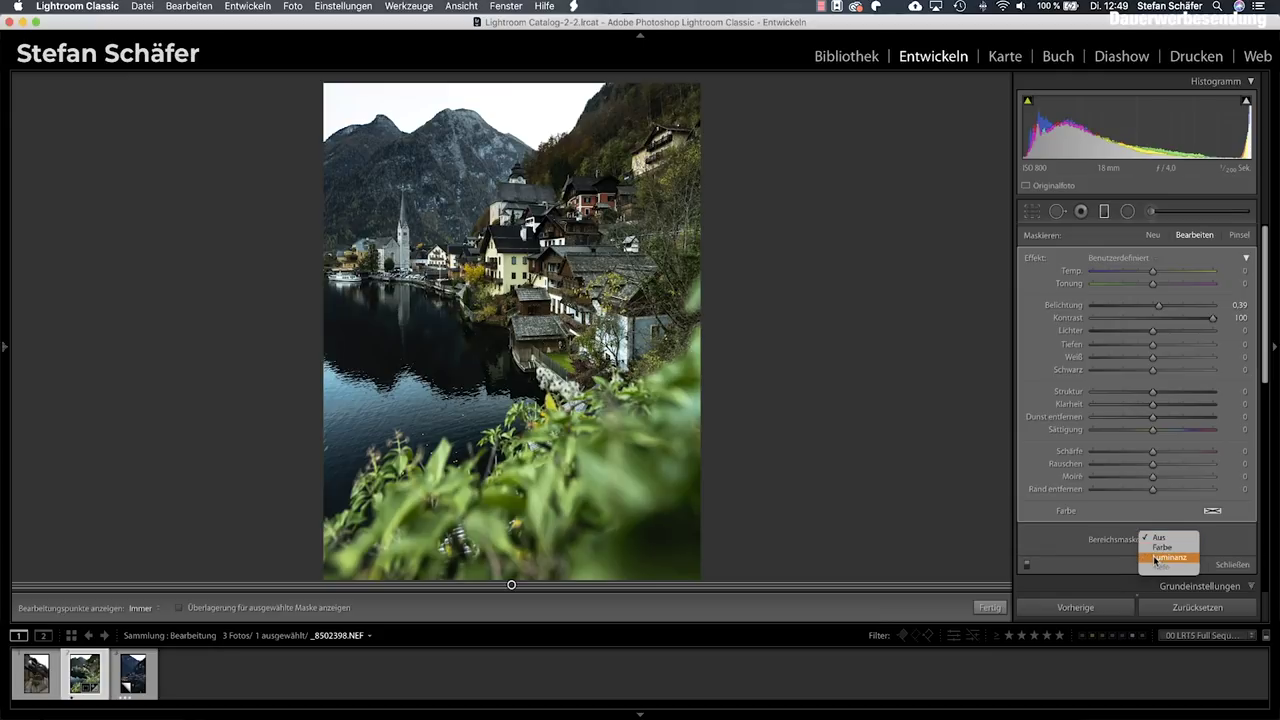
left_click(1155, 558)
left_click_drag(1093, 583, 1122, 583)
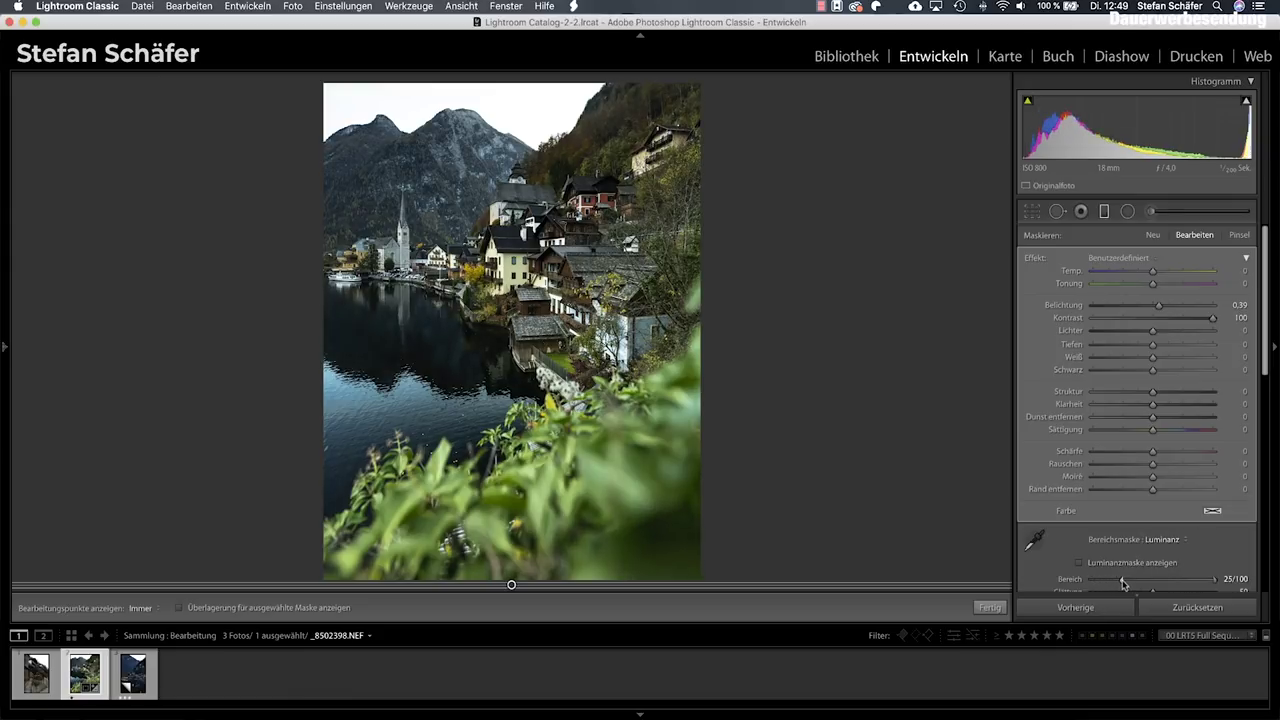
left_click_drag(1214, 580, 1186, 584)
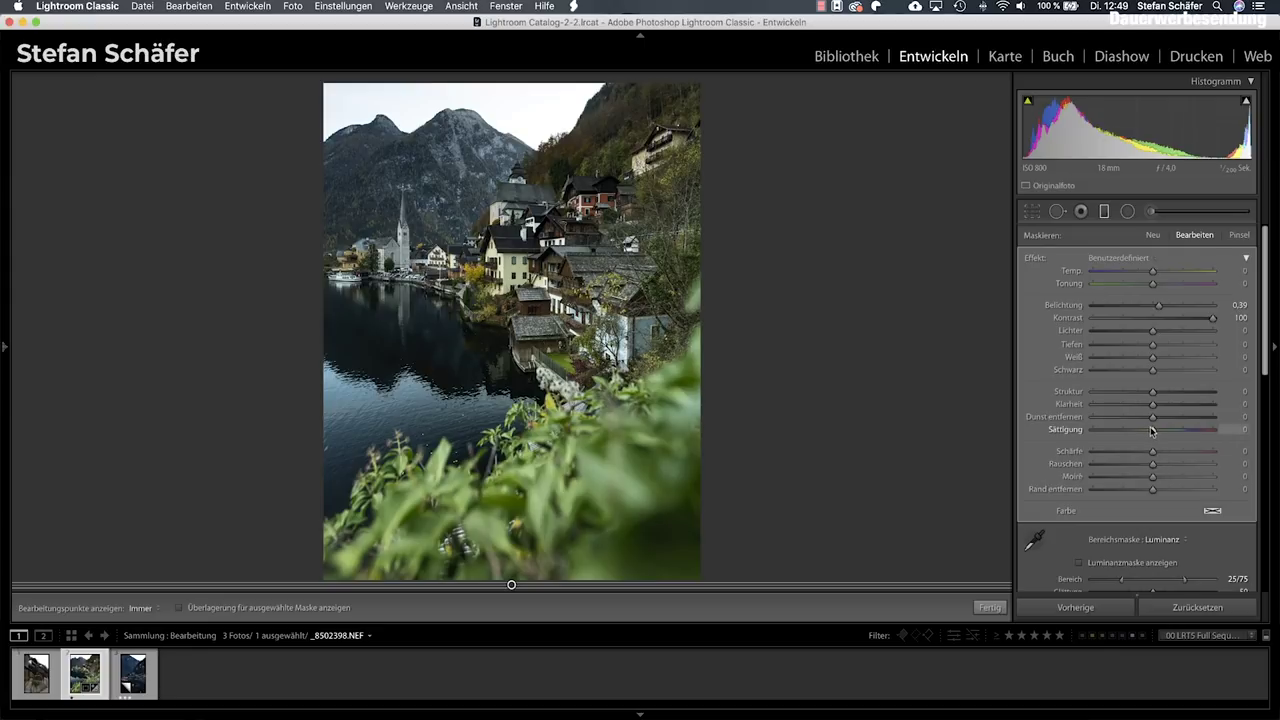
left_click_drag(1153, 431, 1150, 431)
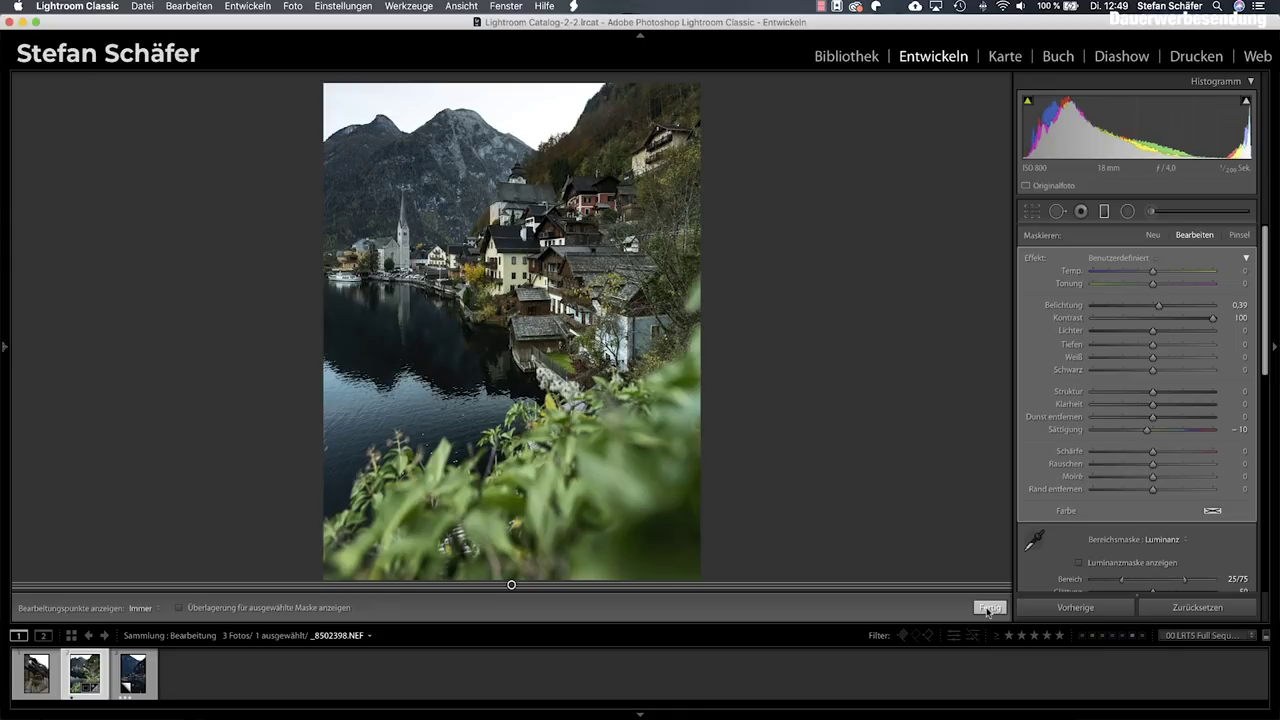
scroll(1050, 568, "down", 2)
left_click(1027, 569)
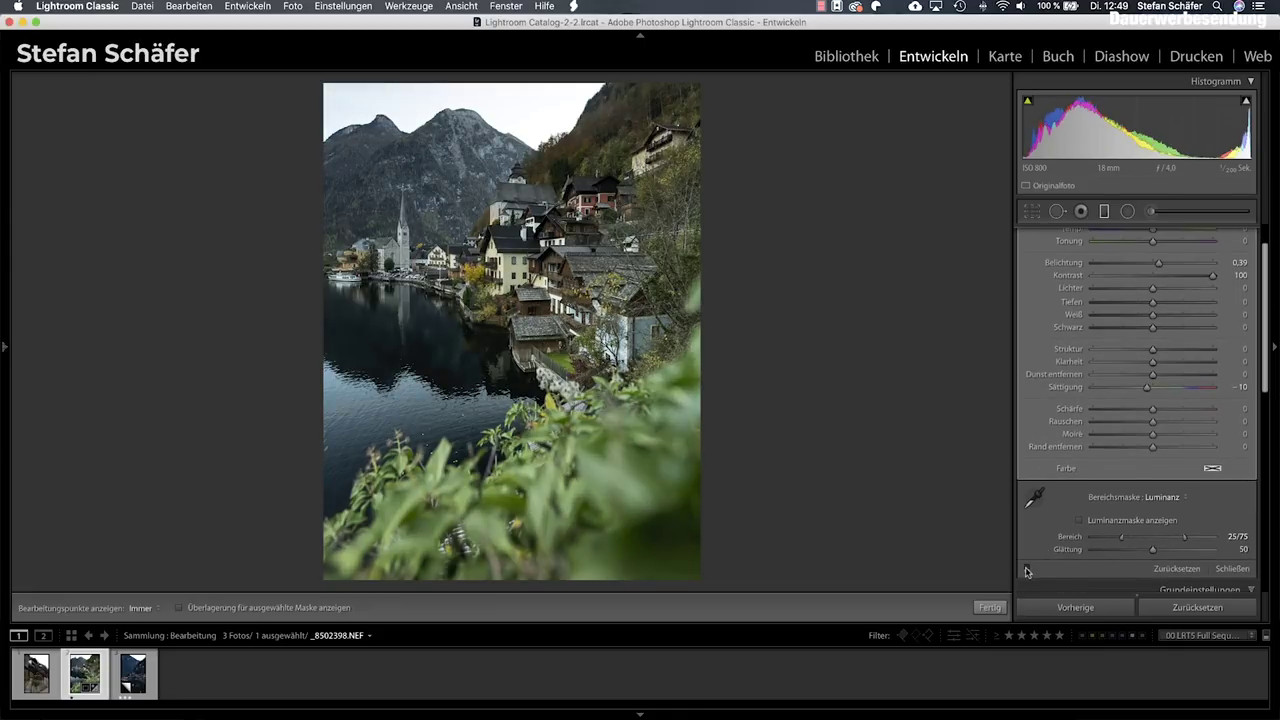
left_click(1027, 569)
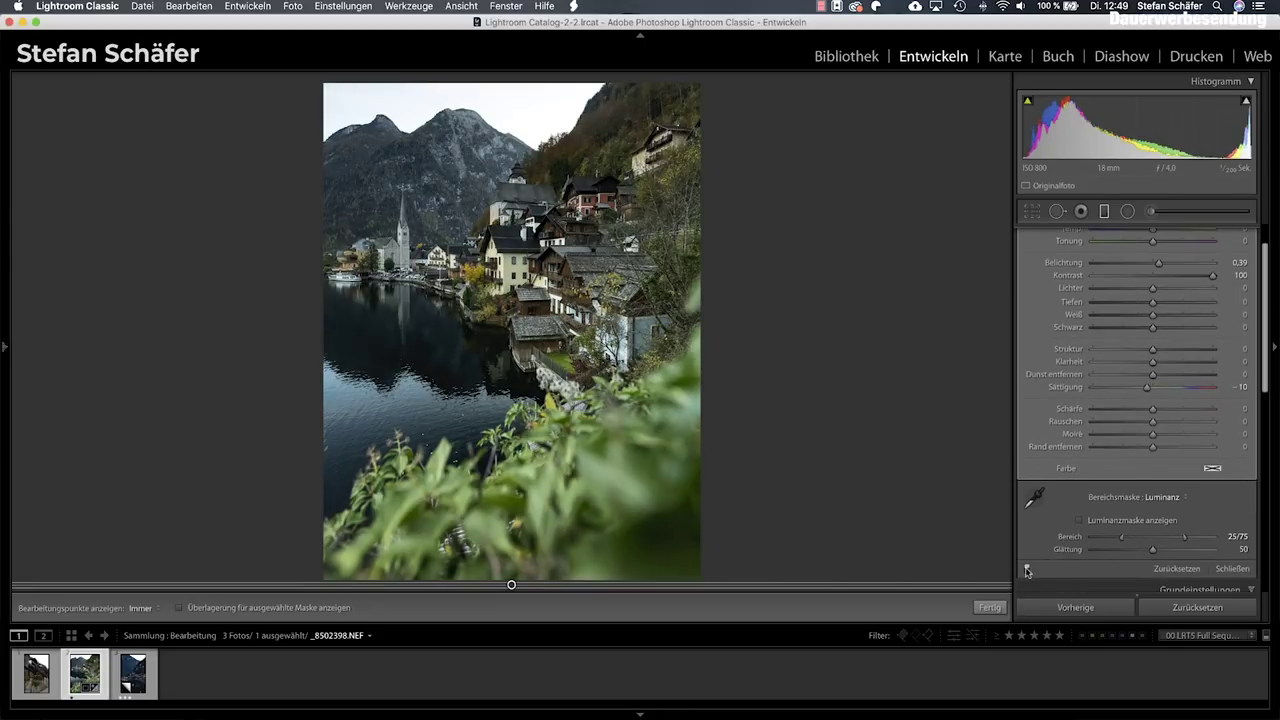
Step: Finish the mask and set the white balance temperature to 6,706 with tint −3
left_click(988, 608)
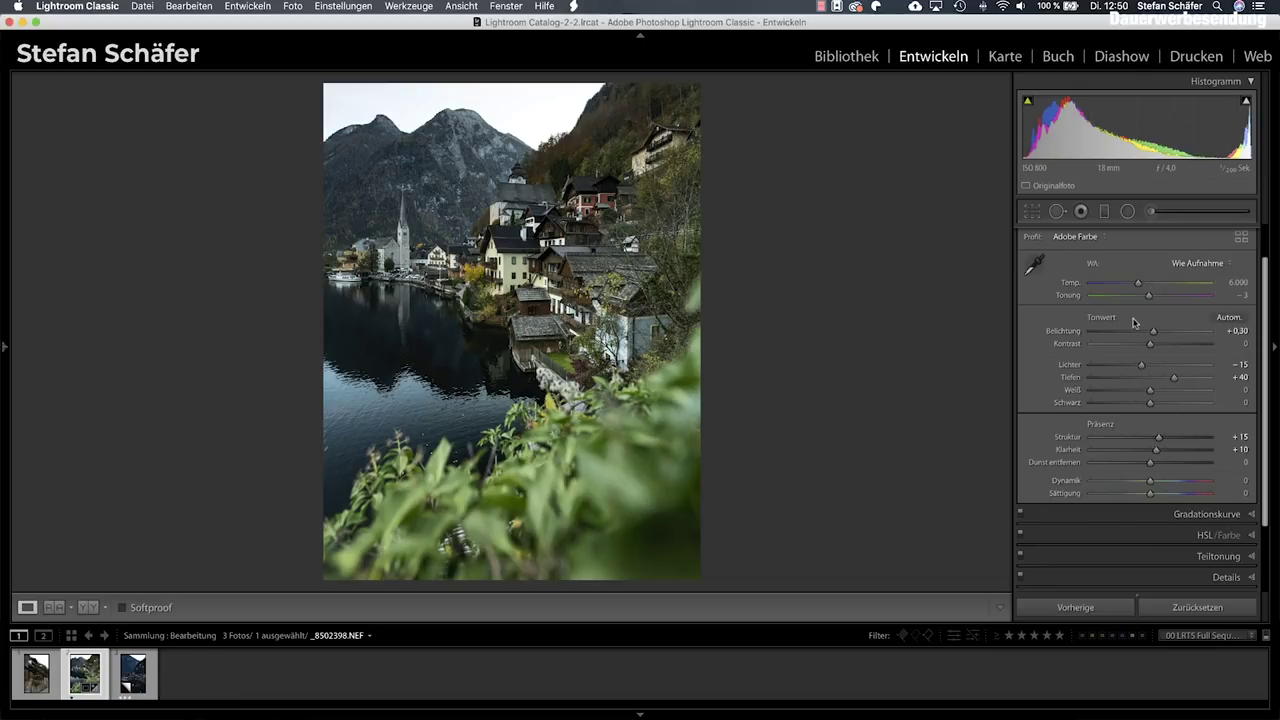
mouse_move(1140, 285)
left_mouse_down()
mouse_move(1128, 284)
mouse_move(1148, 286)
left_mouse_up()
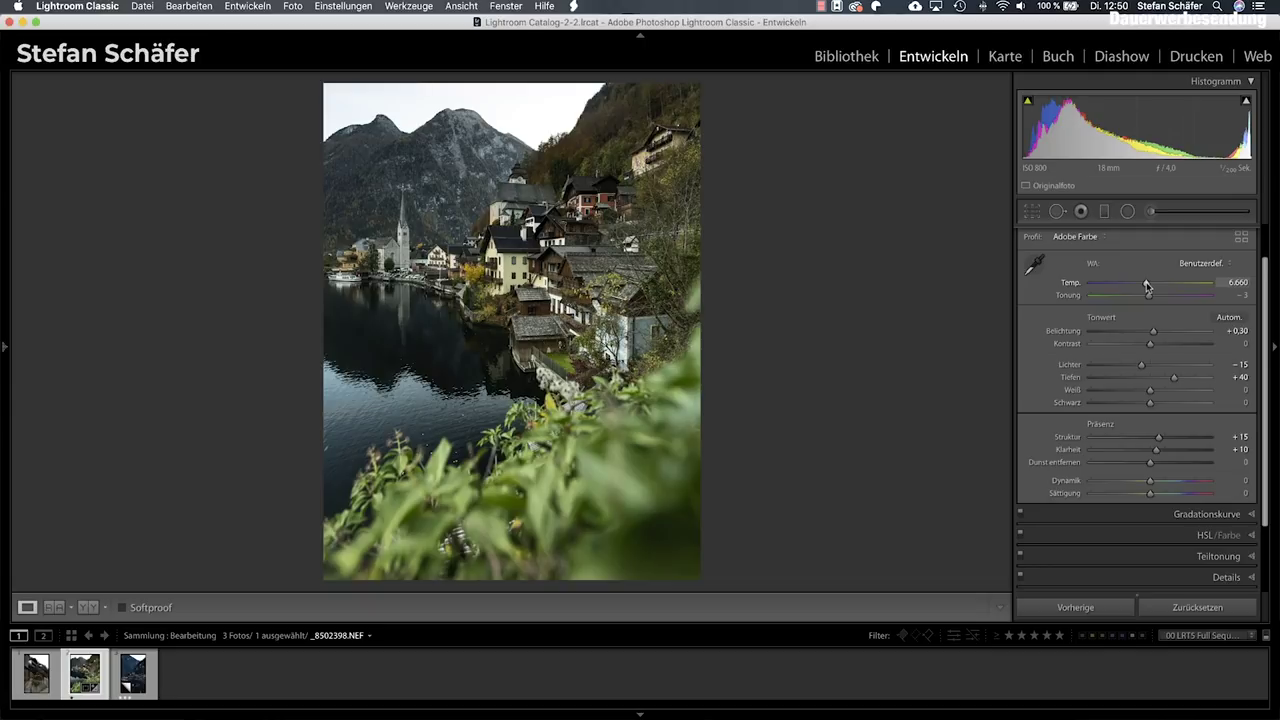
left_click_drag(1147, 286, 1149, 286)
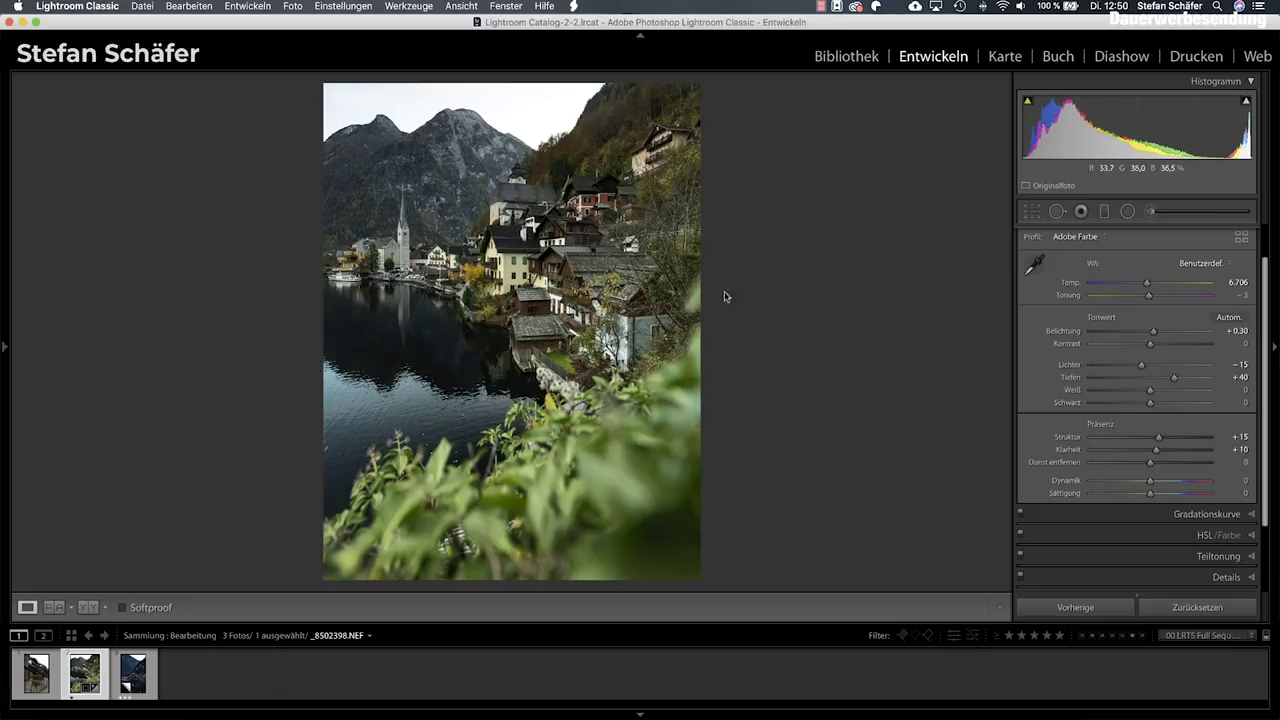
Step: Set HSL hue Yellow +20, Green +8 and saturation Green −40, Yellow −20
left_click(1201, 536)
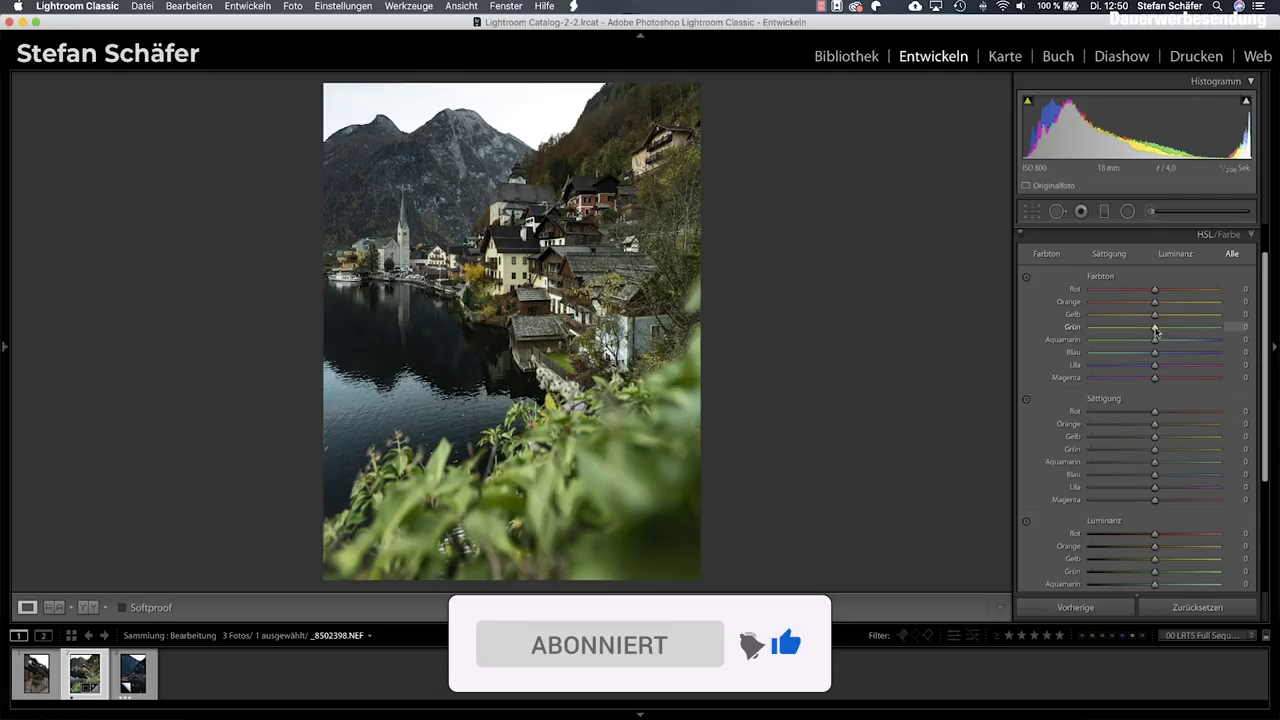
mouse_move(1156, 330)
left_mouse_down()
mouse_move(1201, 334)
mouse_move(1084, 336)
left_mouse_up()
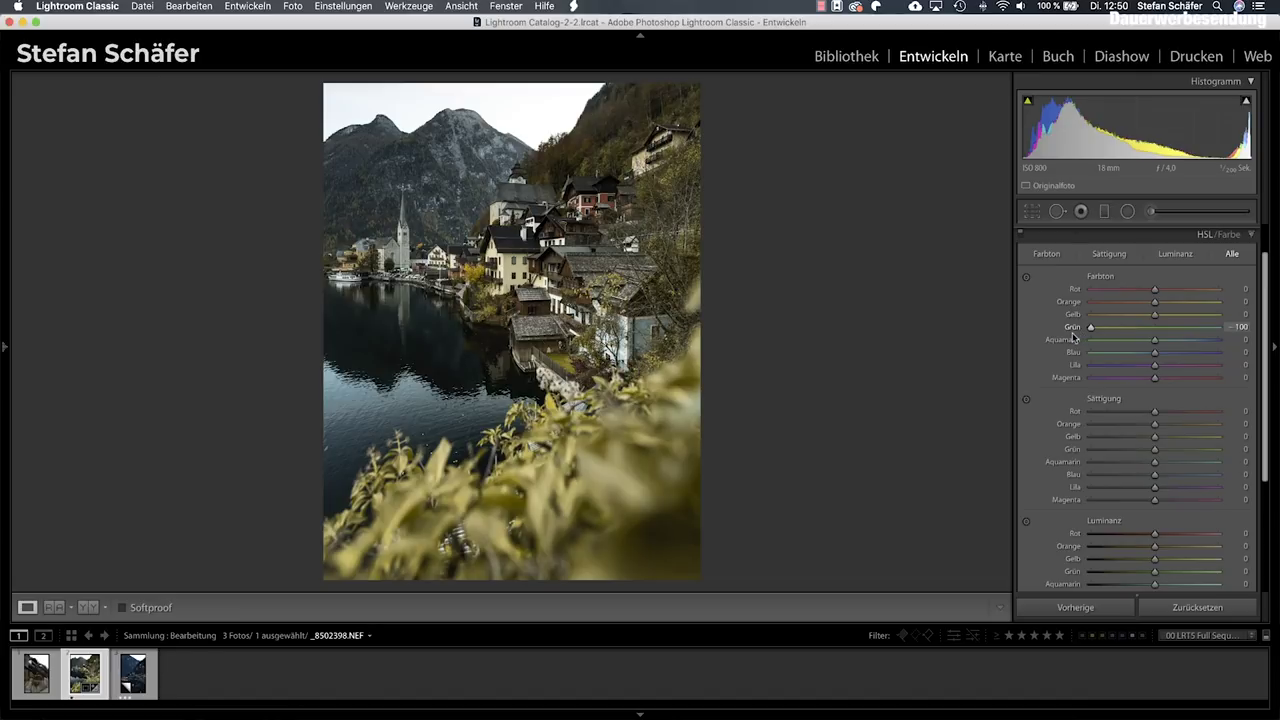
left_click_drag(1072, 332, 1163, 340)
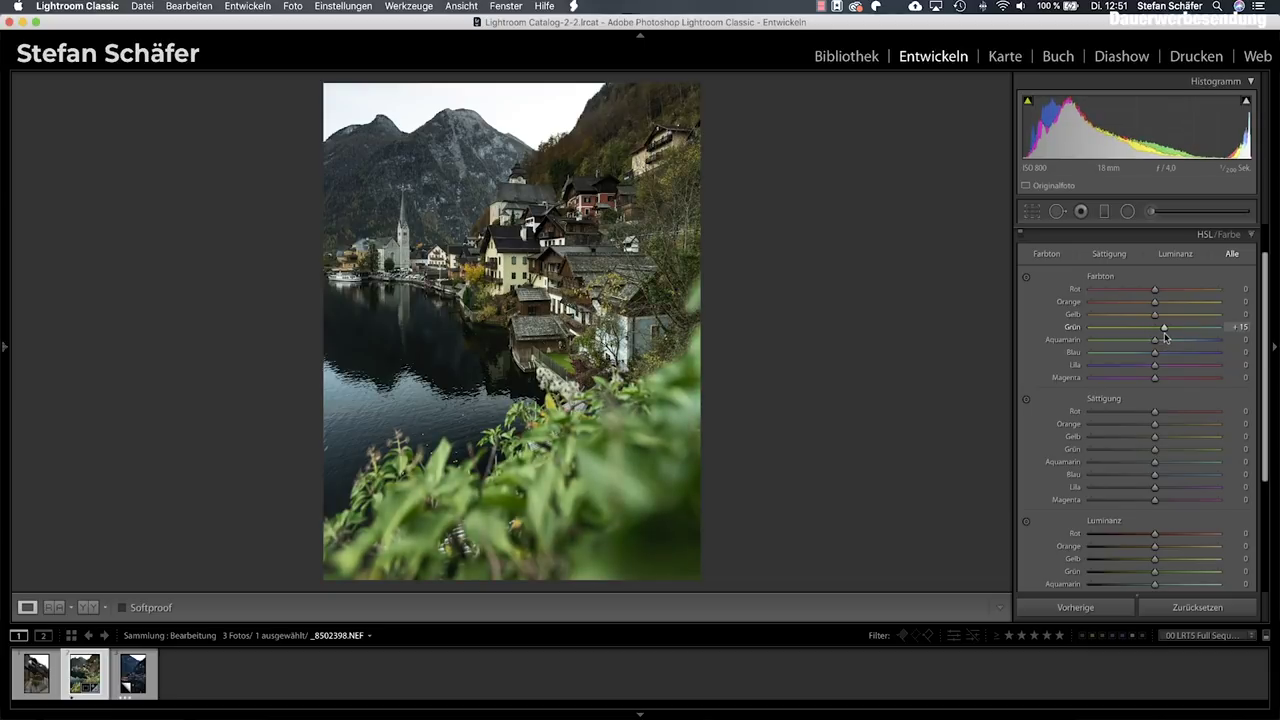
left_click_drag(1164, 338, 1160, 338)
left_click_drag(1156, 316, 1166, 317)
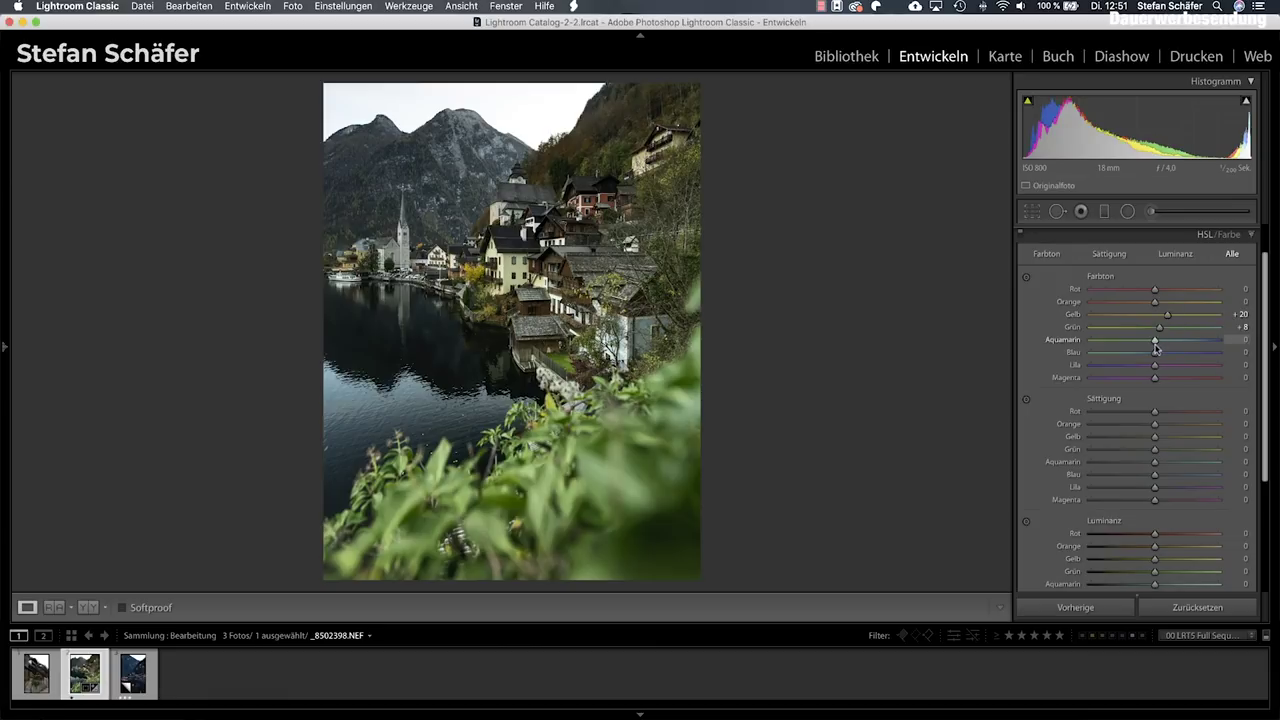
left_click_drag(1155, 449, 1133, 453)
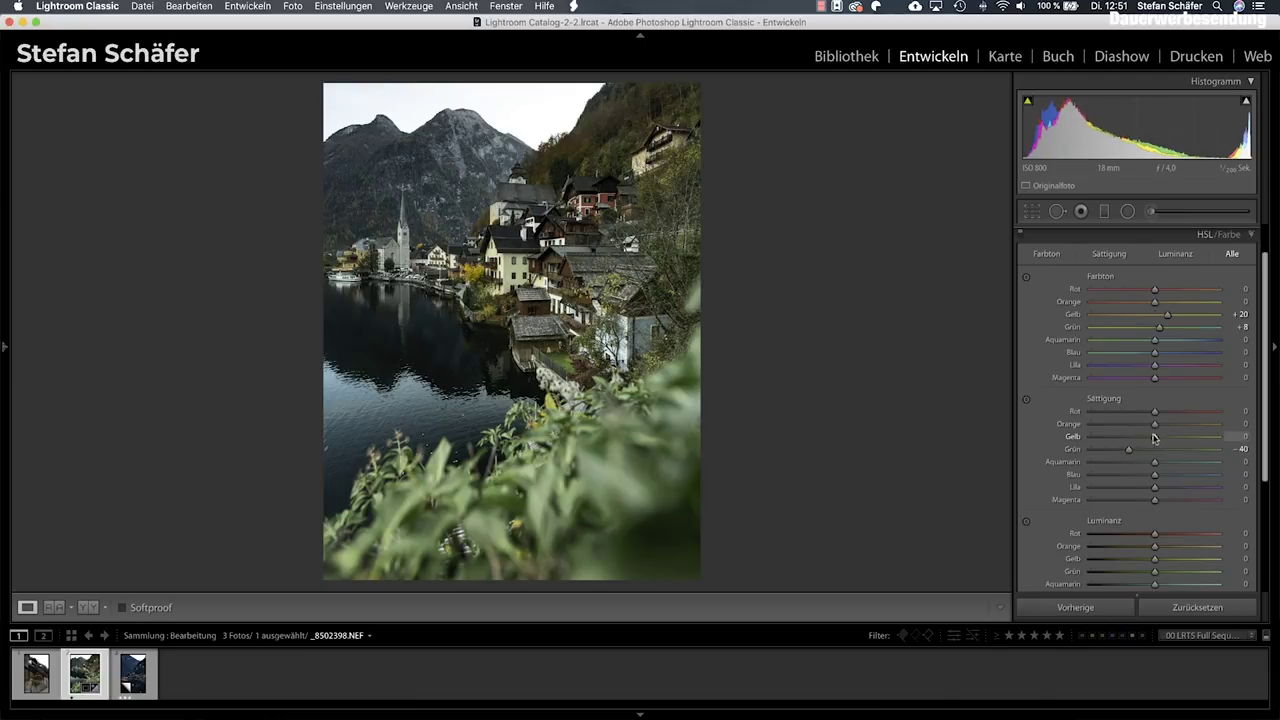
left_click_drag(1152, 437, 1142, 438)
Step: Set HSL luminance Green −50, Yellow +20 and Blue +40
scroll(1152, 470, "down", 2)
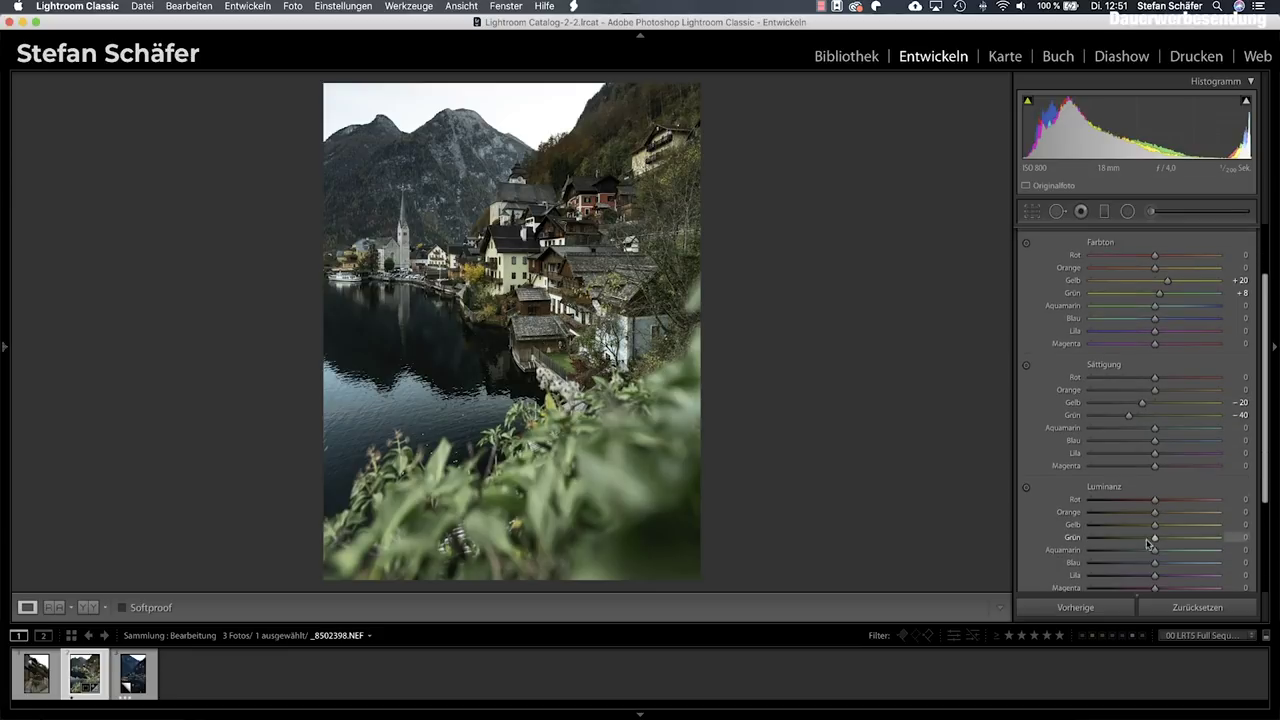
left_click_drag(1152, 540, 1121, 542)
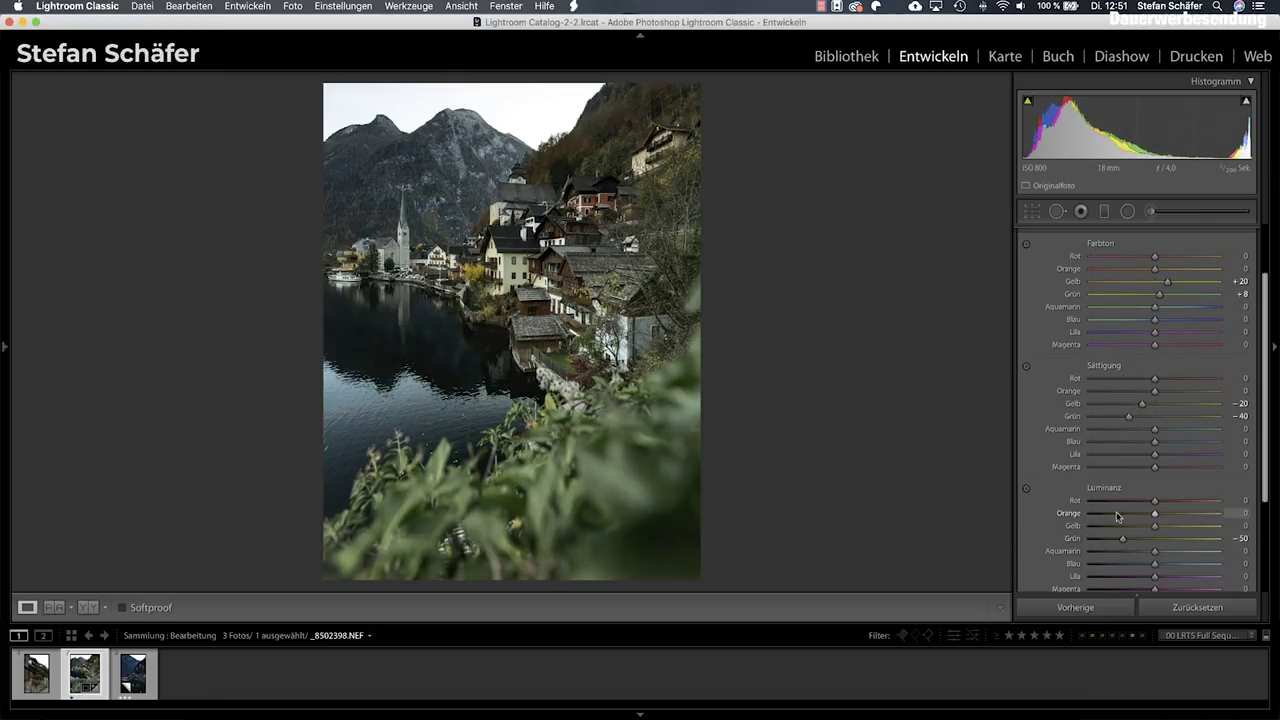
mouse_move(1155, 528)
left_mouse_down()
mouse_move(1183, 530)
mouse_move(1166, 531)
left_mouse_up()
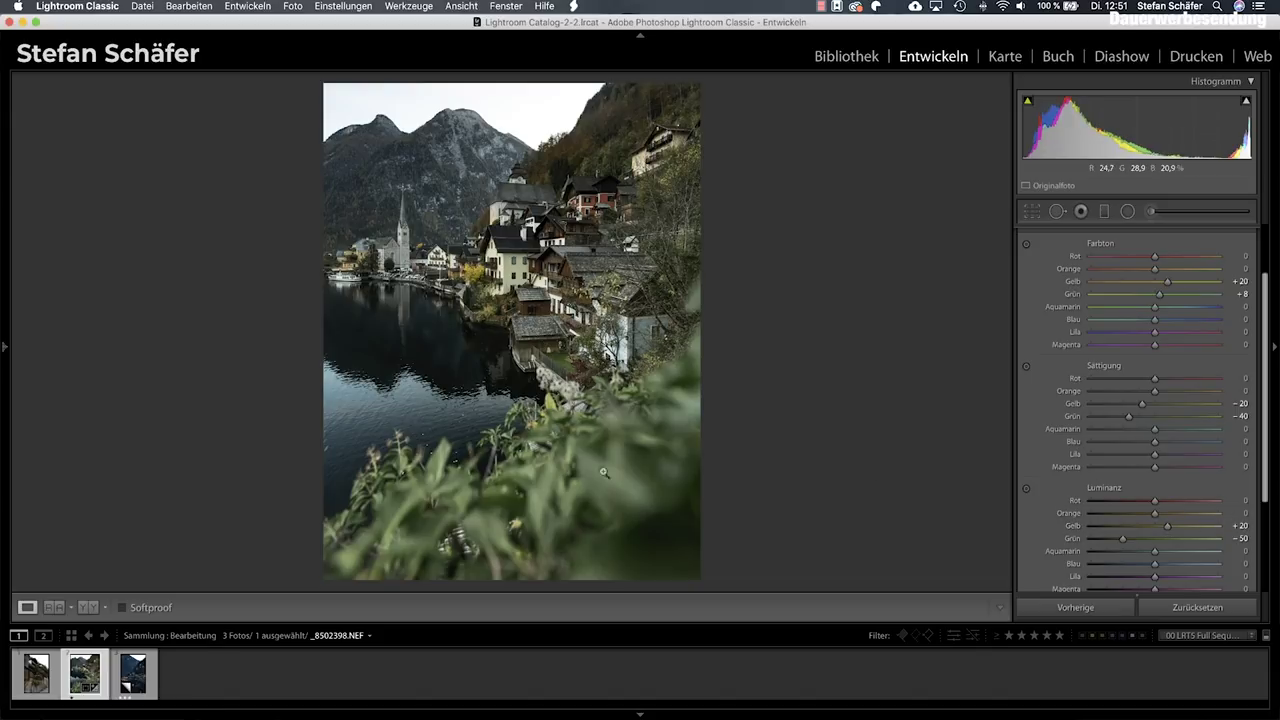
mouse_move(1155, 566)
left_mouse_down()
mouse_move(1168, 571)
mouse_move(1139, 570)
mouse_move(1184, 564)
left_mouse_up()
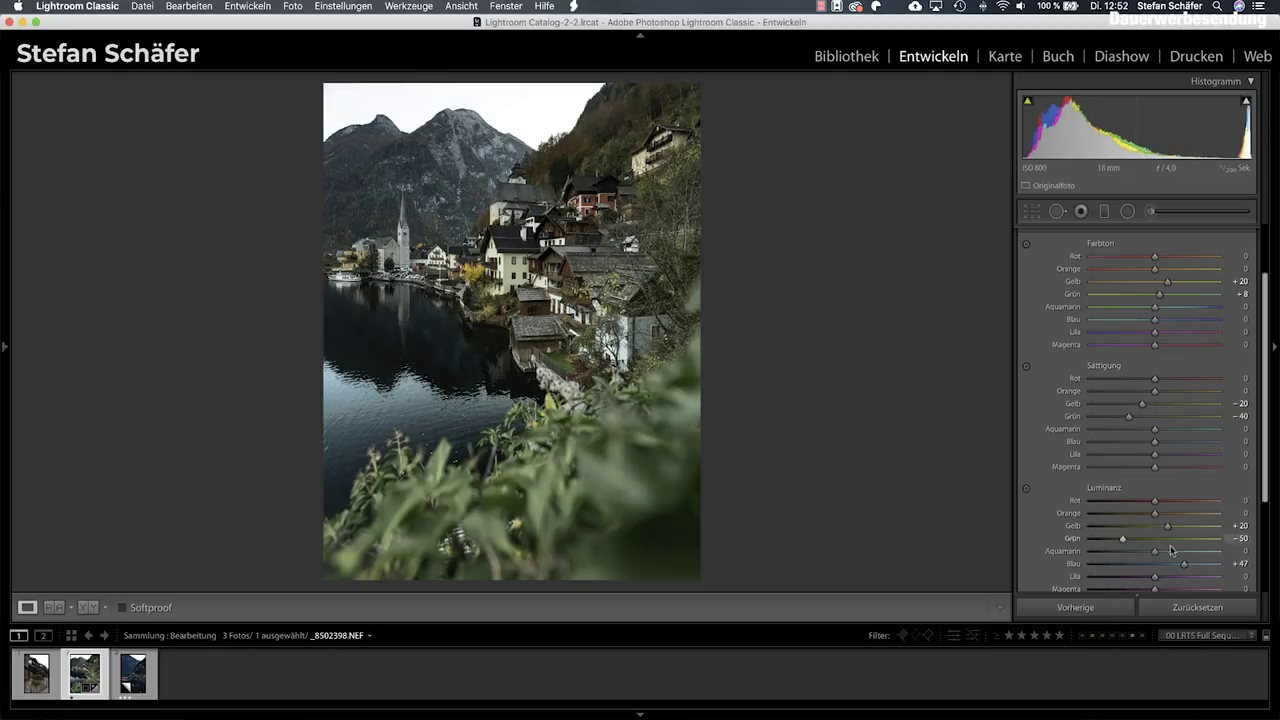
mouse_move(1184, 566)
left_mouse_down()
mouse_move(1193, 571)
mouse_move(1179, 571)
left_mouse_up()
Step: Shape the RGB tone curve with lifted blacks, shadow and highlight points, and a 97.6% white point
scroll(1170, 400, "up", 3)
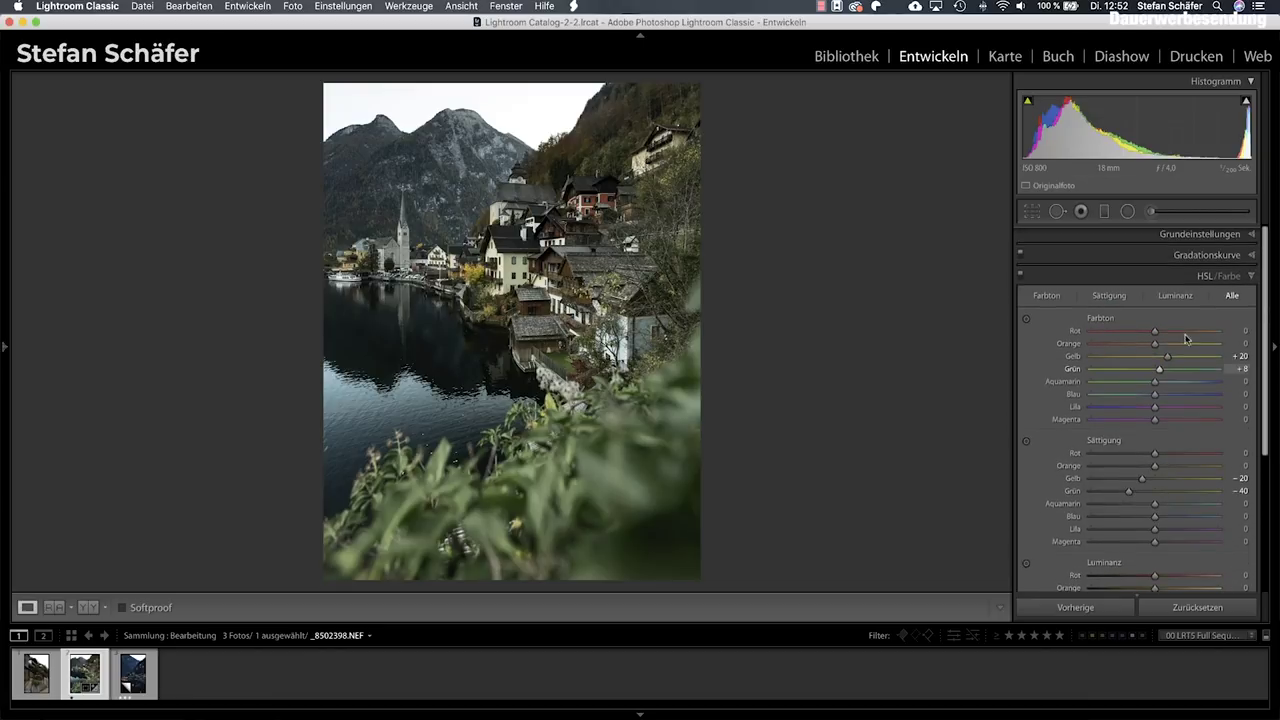
left_click(1205, 255)
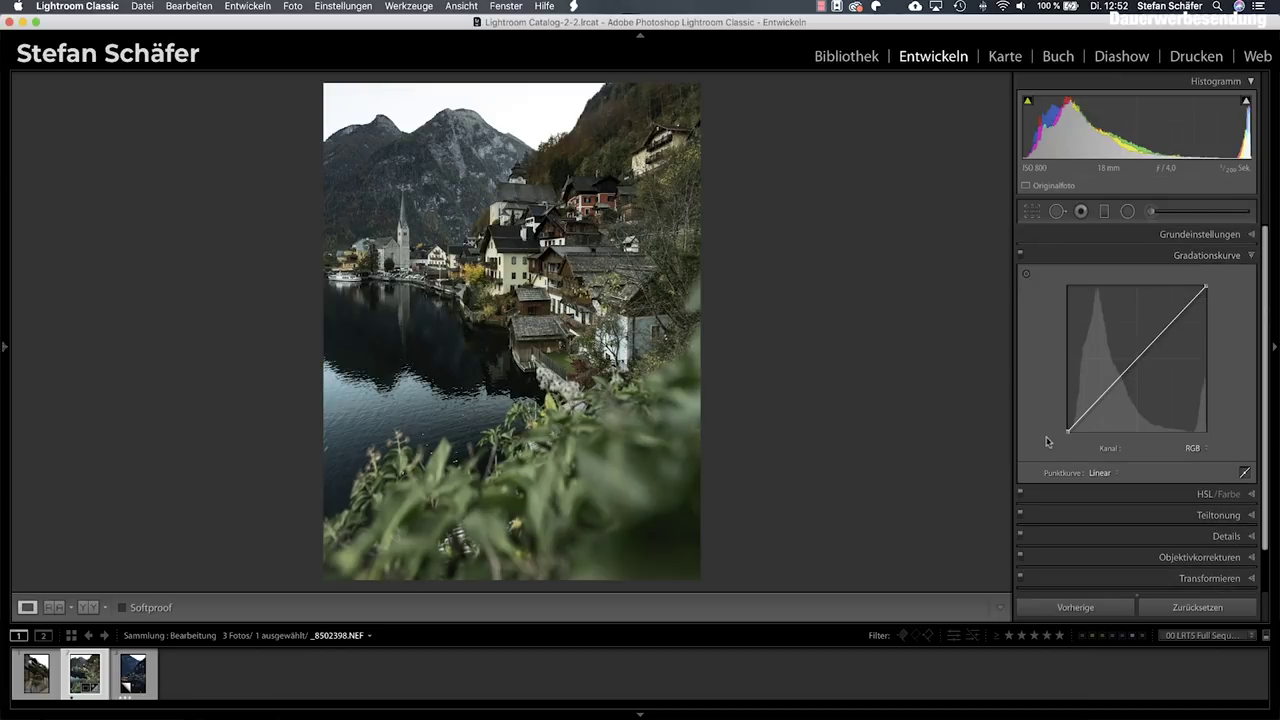
left_click_drag(1066, 432, 1064, 427)
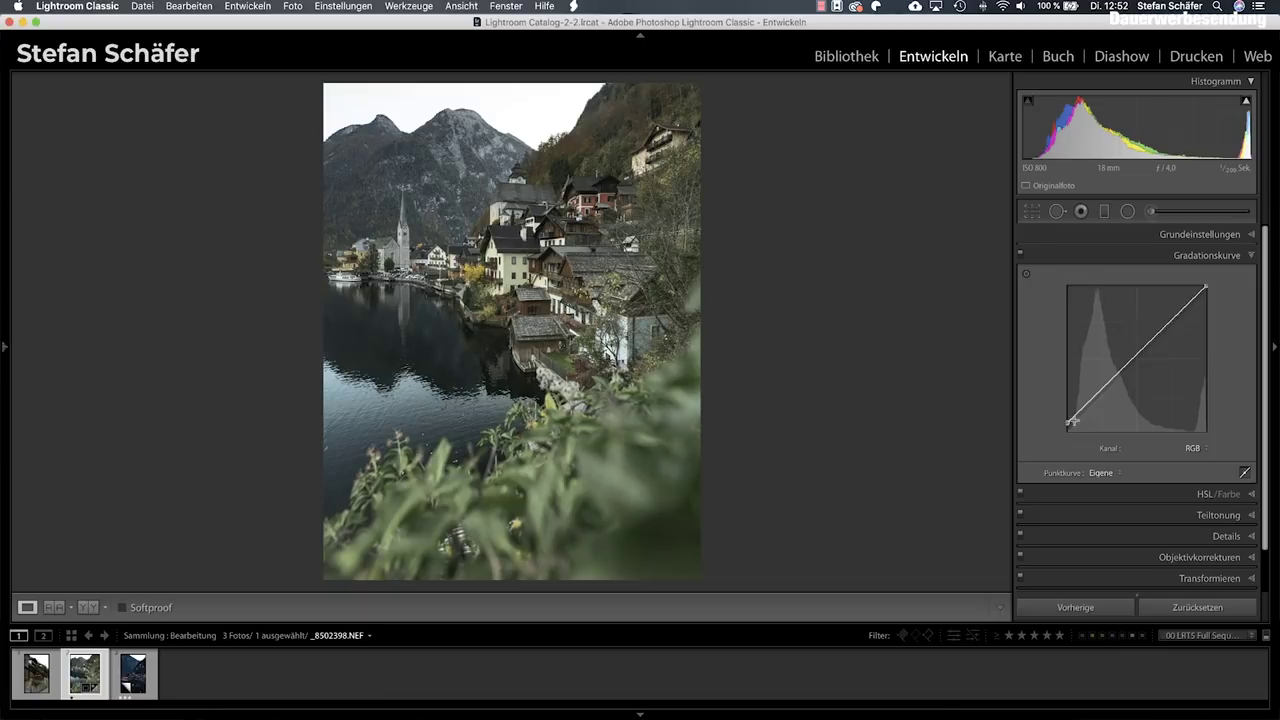
left_click_drag(1086, 405, 1085, 408)
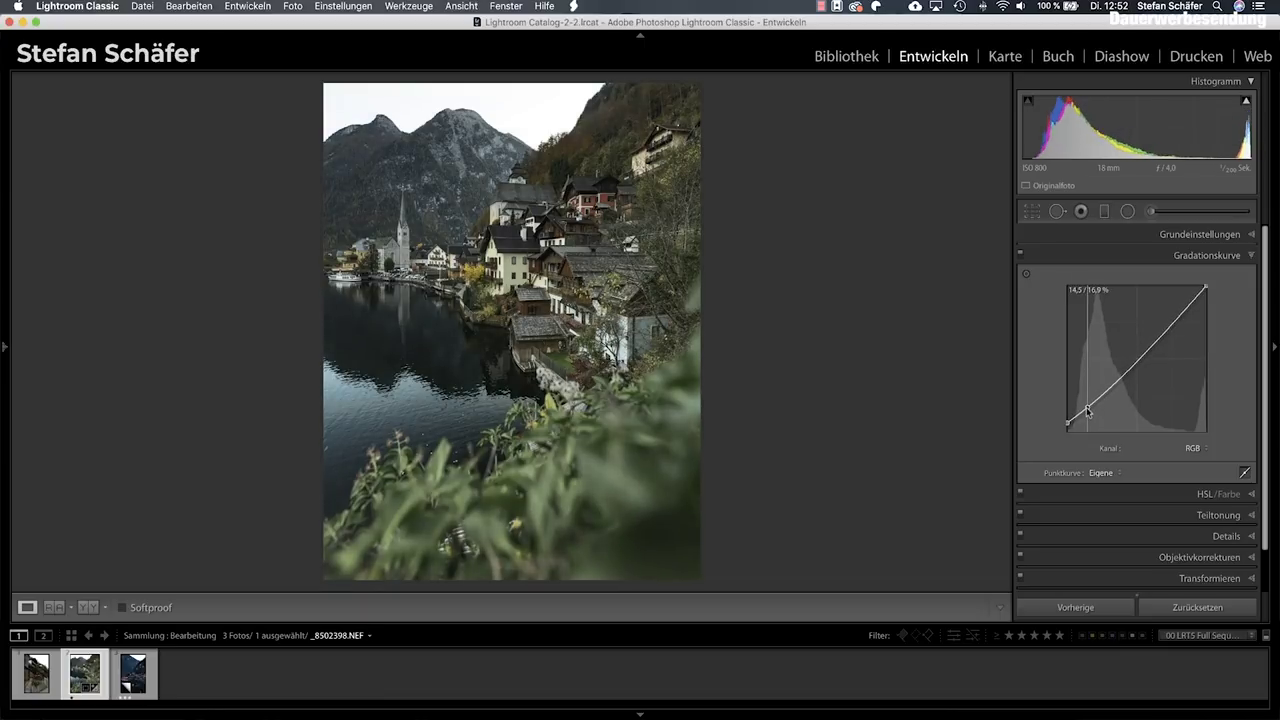
left_click_drag(1088, 410, 1088, 412)
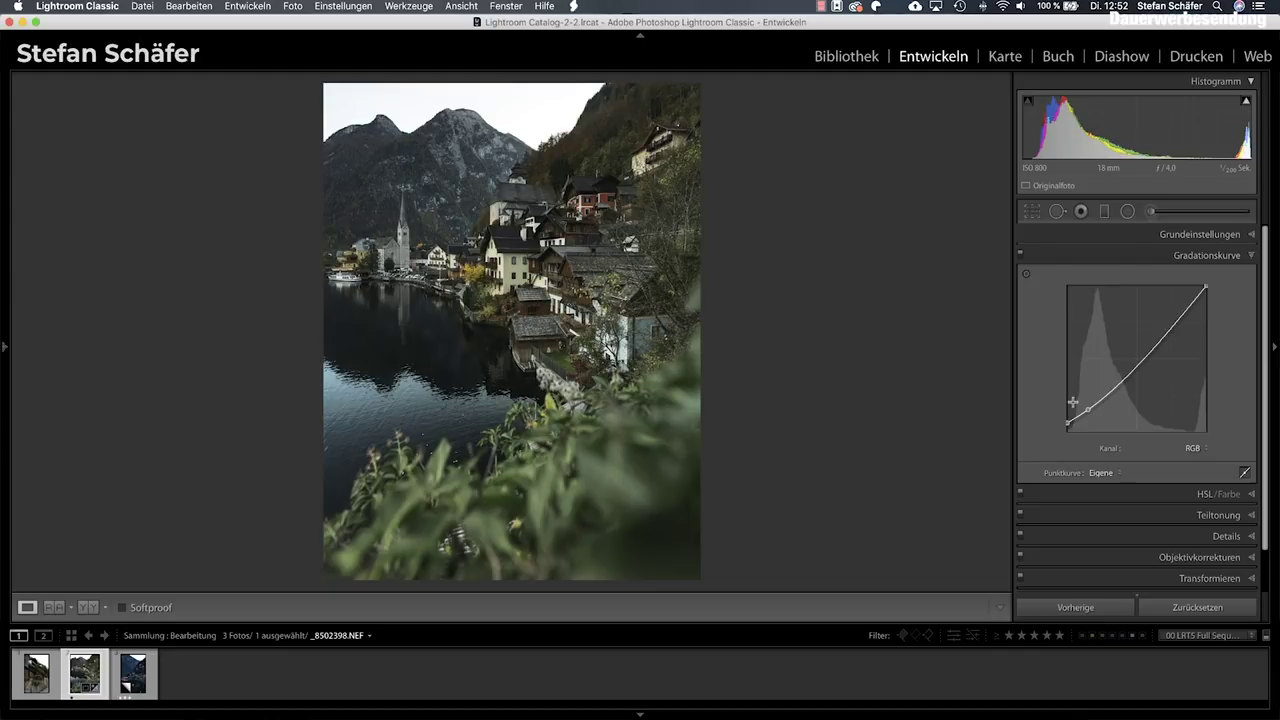
left_click_drag(1175, 331, 1175, 320)
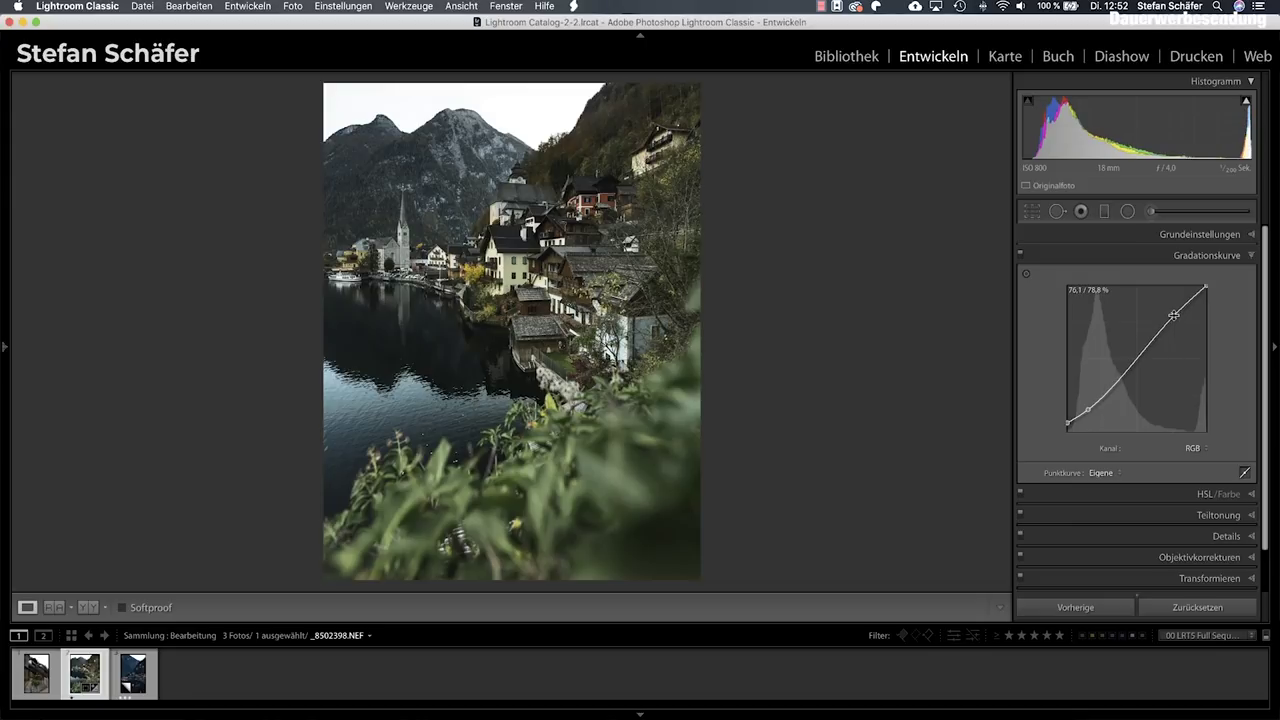
left_click_drag(1203, 284, 1210, 291)
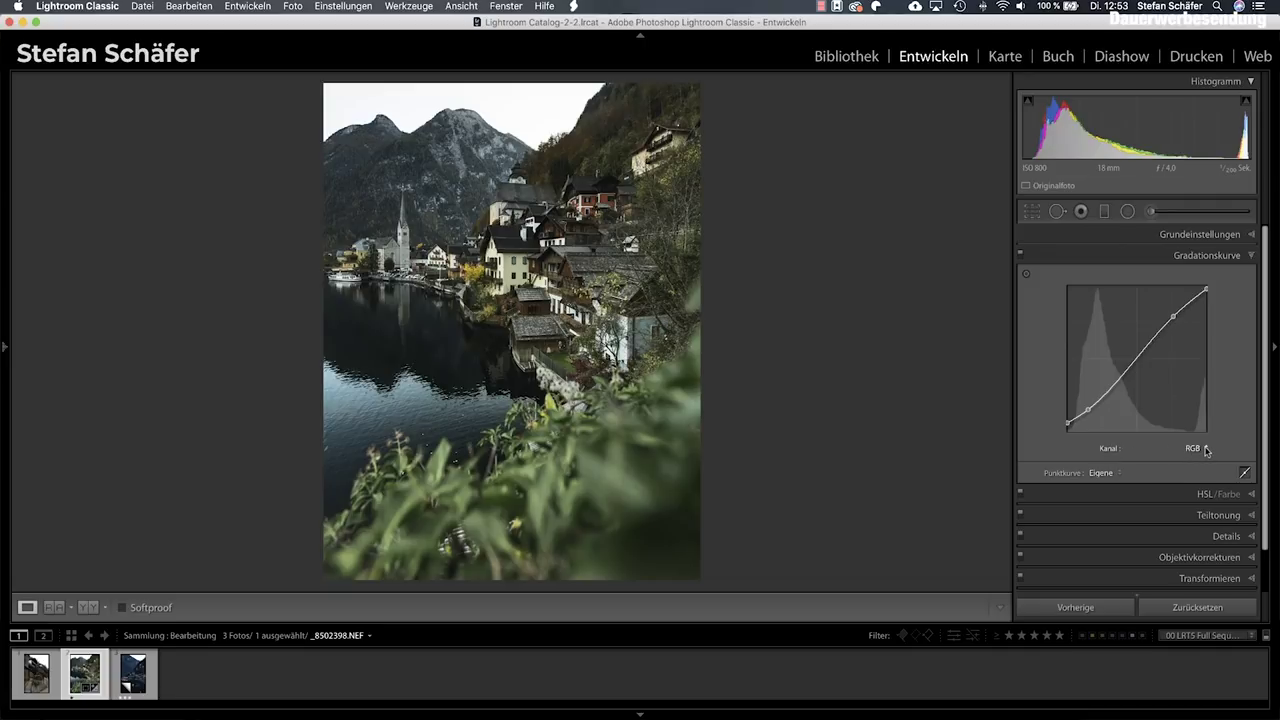
Step: Edit the Blue channel curve: lift its black point to 7.8% and add shadow and midtone points
left_click(1206, 450)
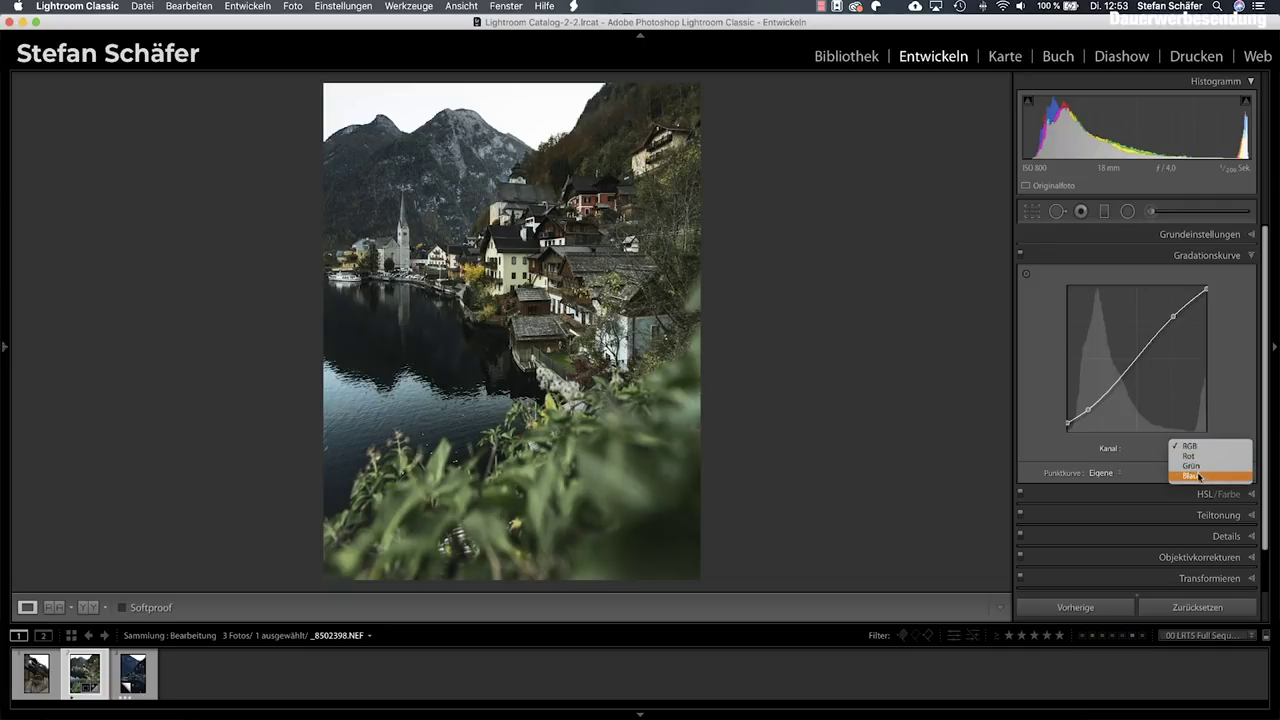
left_click(1199, 477)
left_click_drag(1068, 430, 1086, 416)
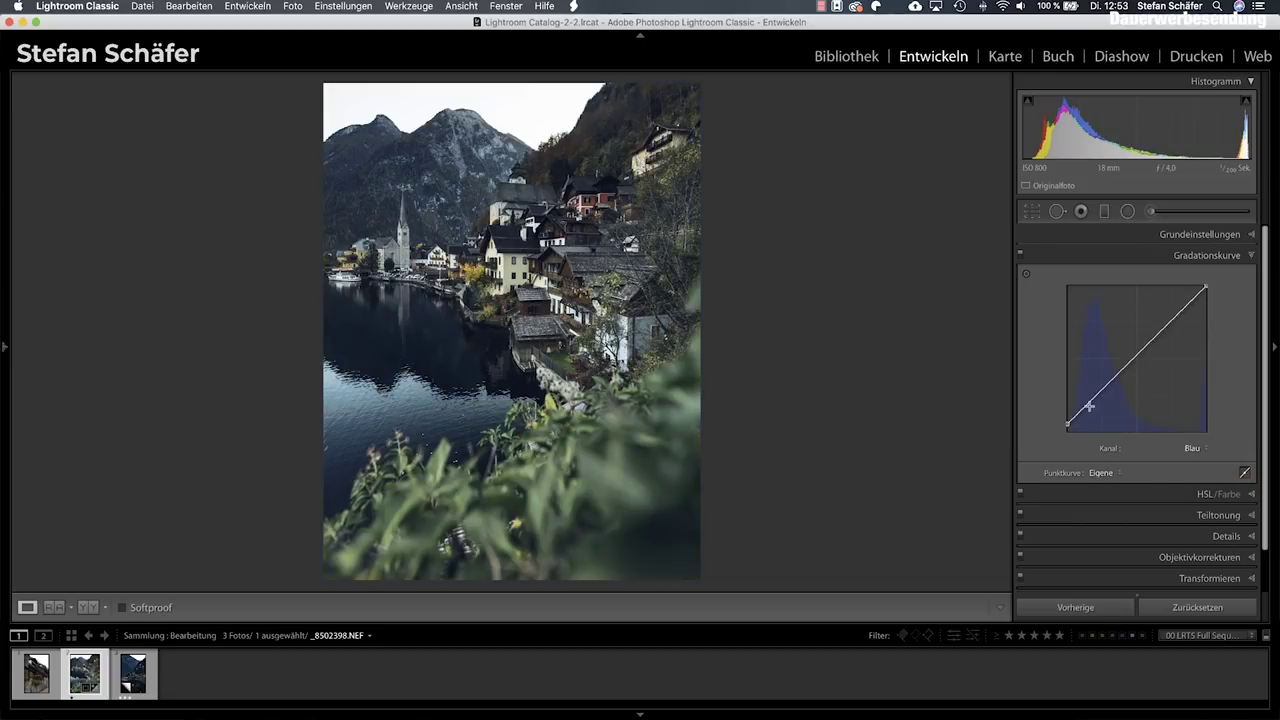
left_click_drag(1090, 405, 1091, 406)
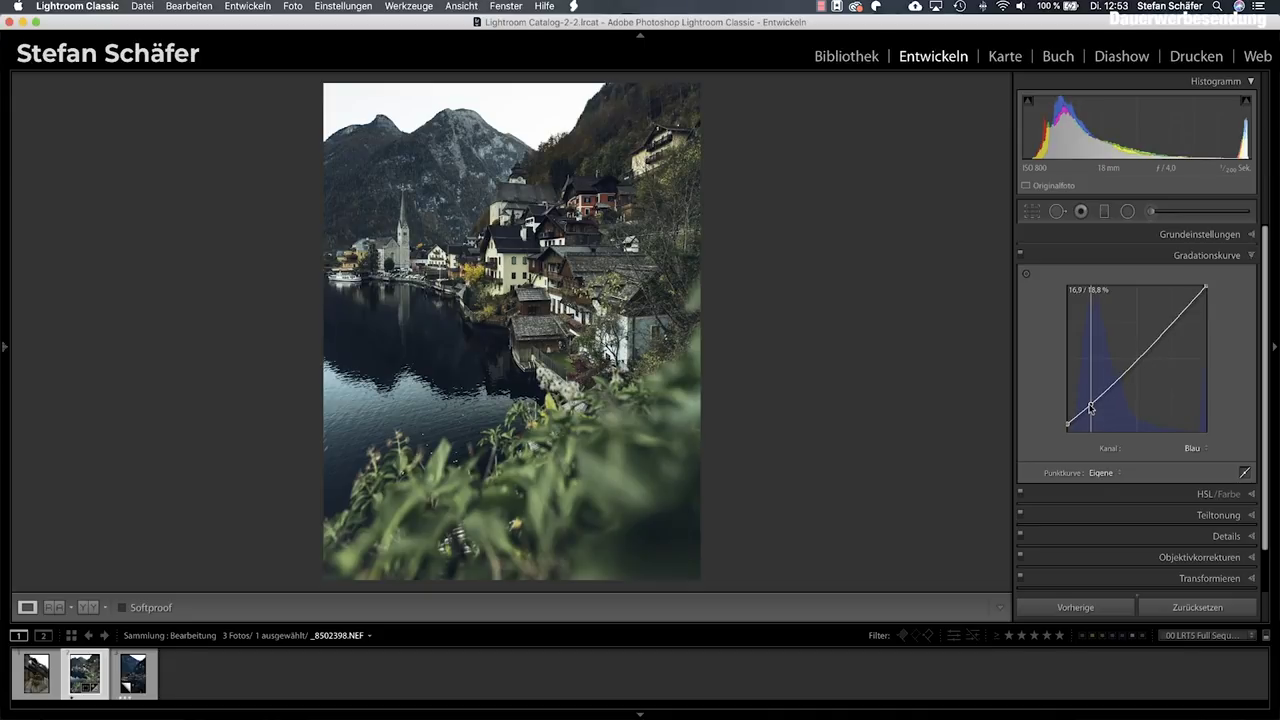
left_click_drag(1090, 407, 1090, 408)
left_click(1148, 350)
left_click_drag(1148, 350, 1149, 349)
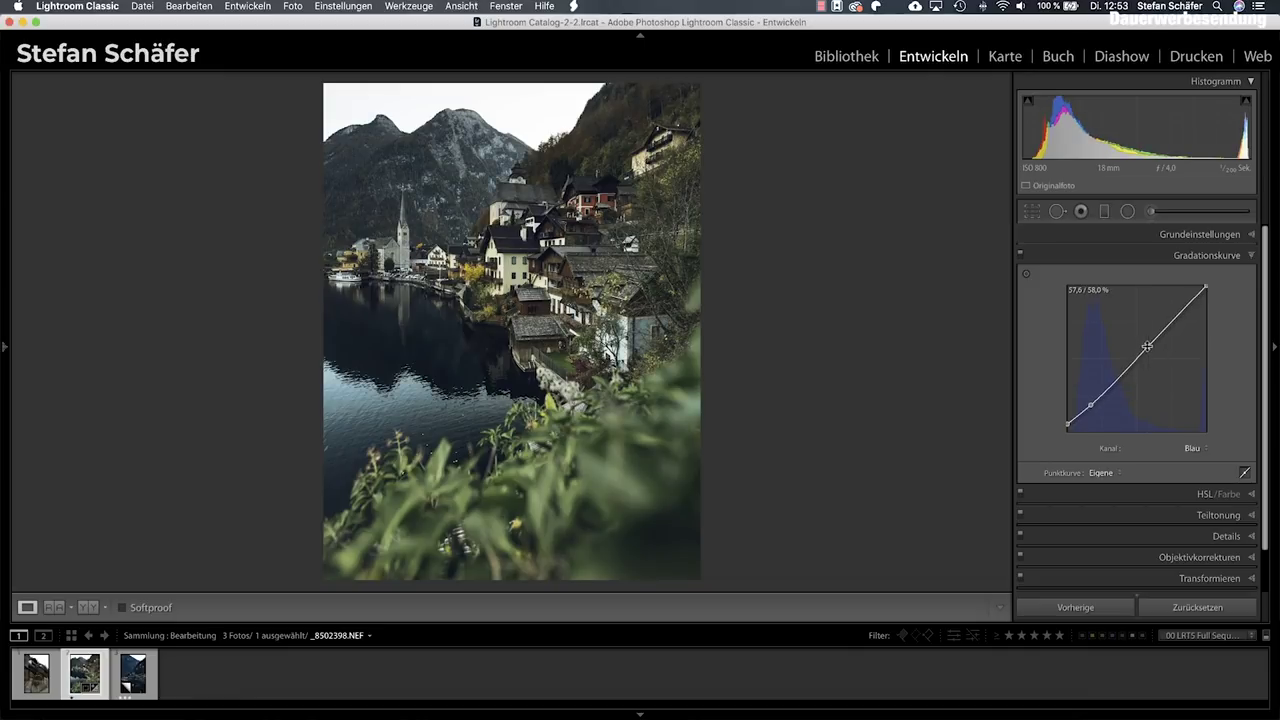
left_click_drag(1080, 414, 1080, 413)
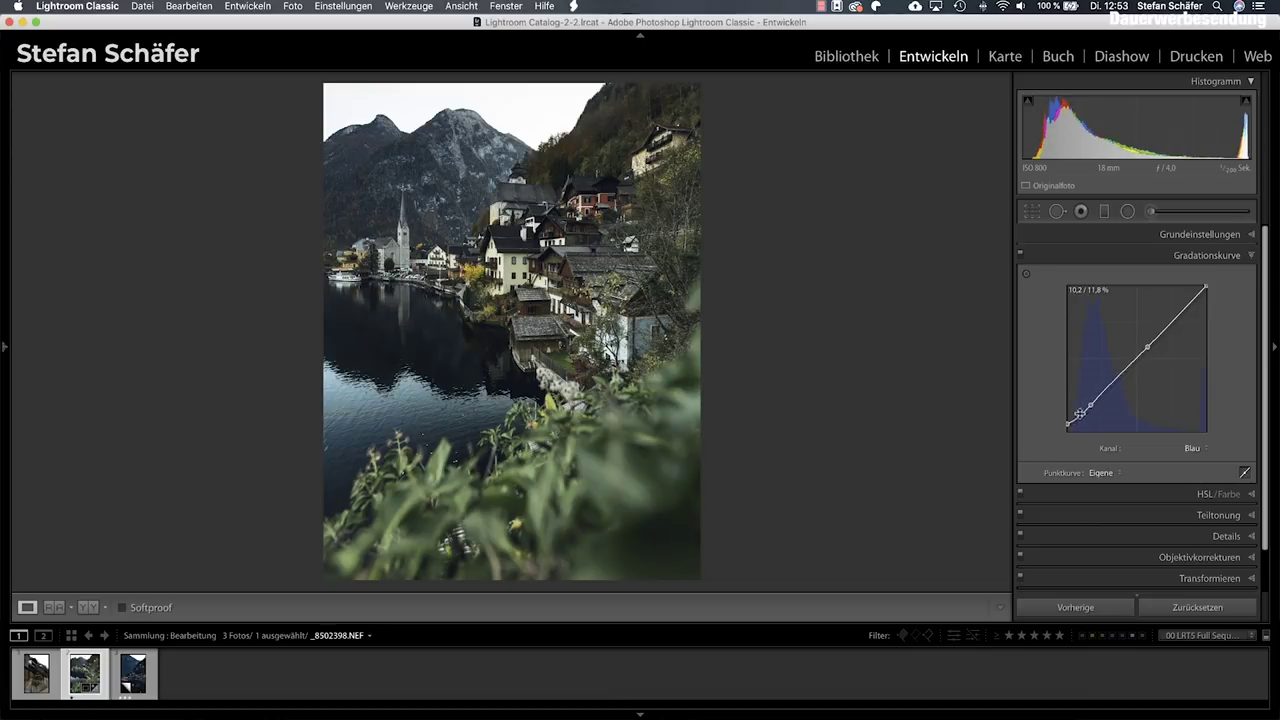
left_click_drag(1090, 405, 1066, 420)
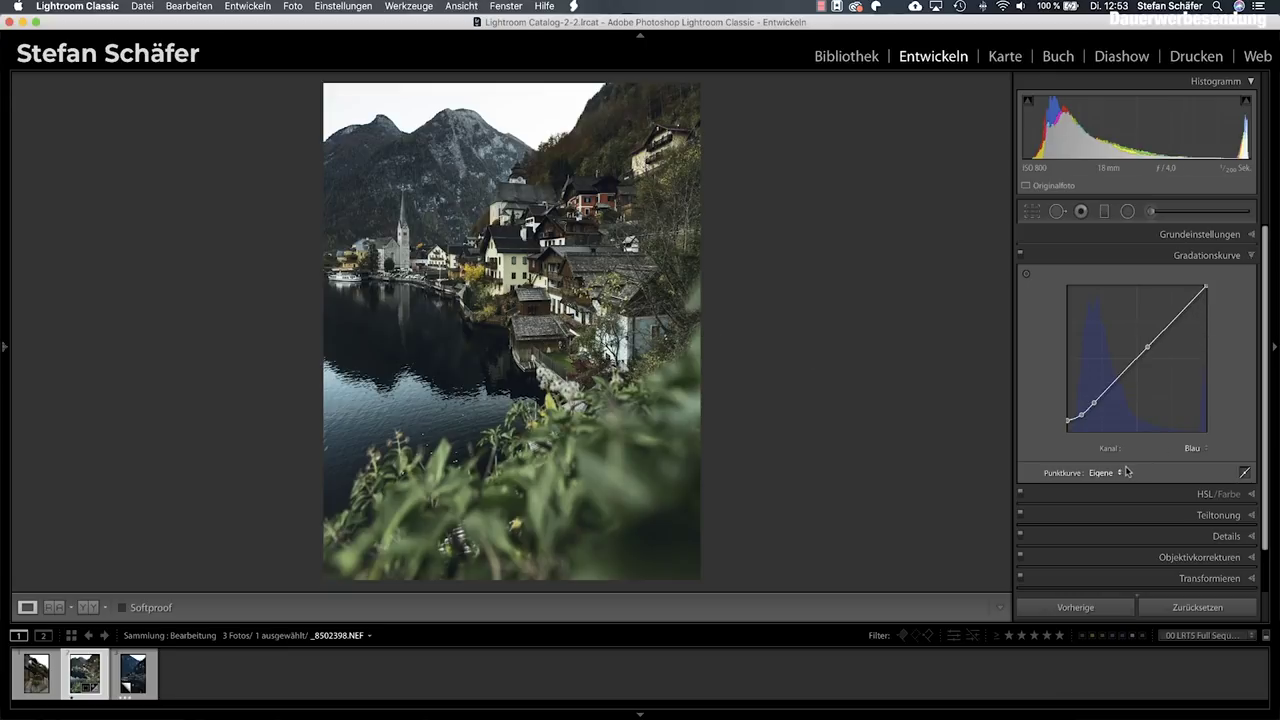
Step: Set split toning highlights to hue 41 and shadows to blue hue 210, saturation 7
left_click(1205, 515)
mouse_move(1090, 330)
left_mouse_down()
mouse_move(1119, 346)
mouse_move(1106, 346)
left_mouse_up()
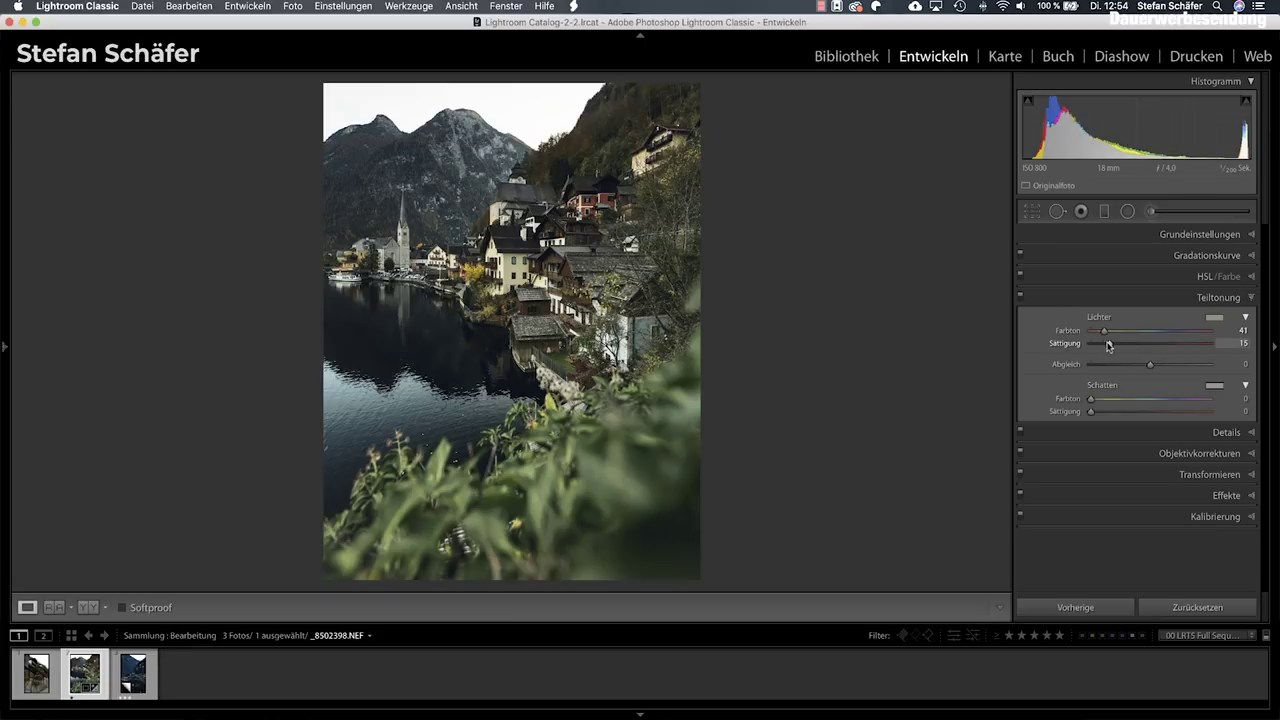
left_click_drag(1092, 401, 1162, 403)
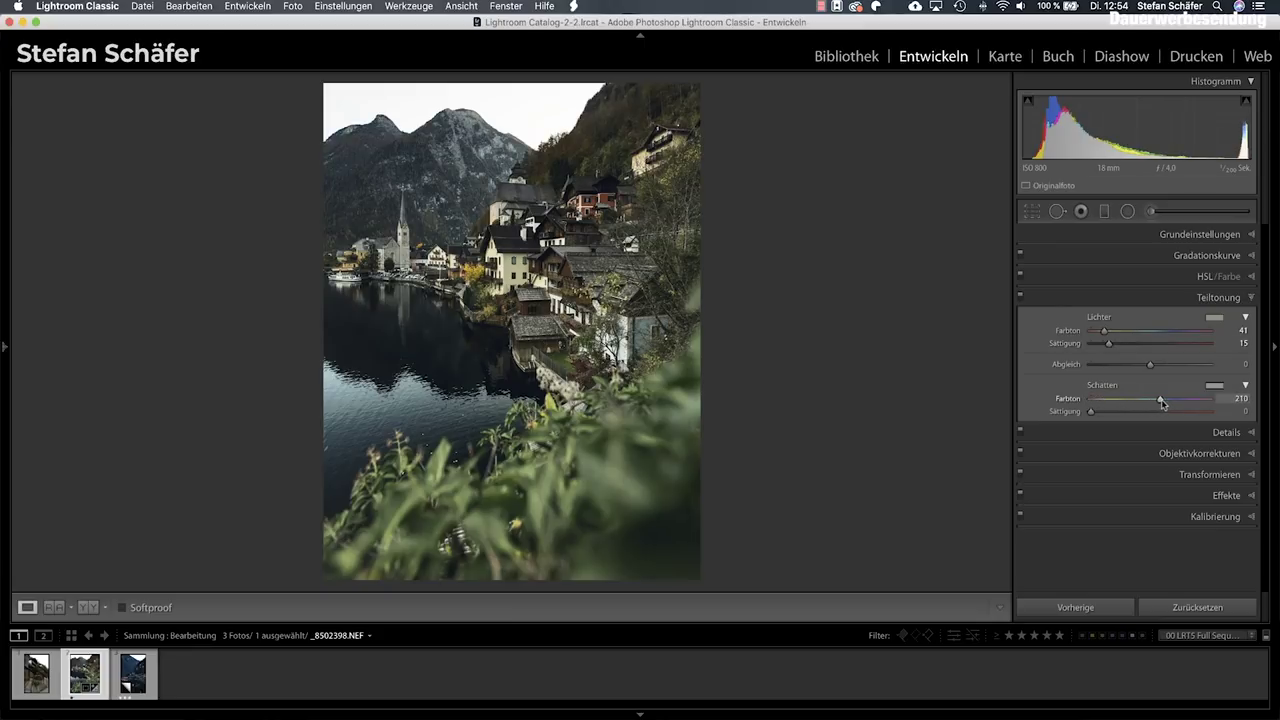
left_click_drag(1090, 411, 1101, 414)
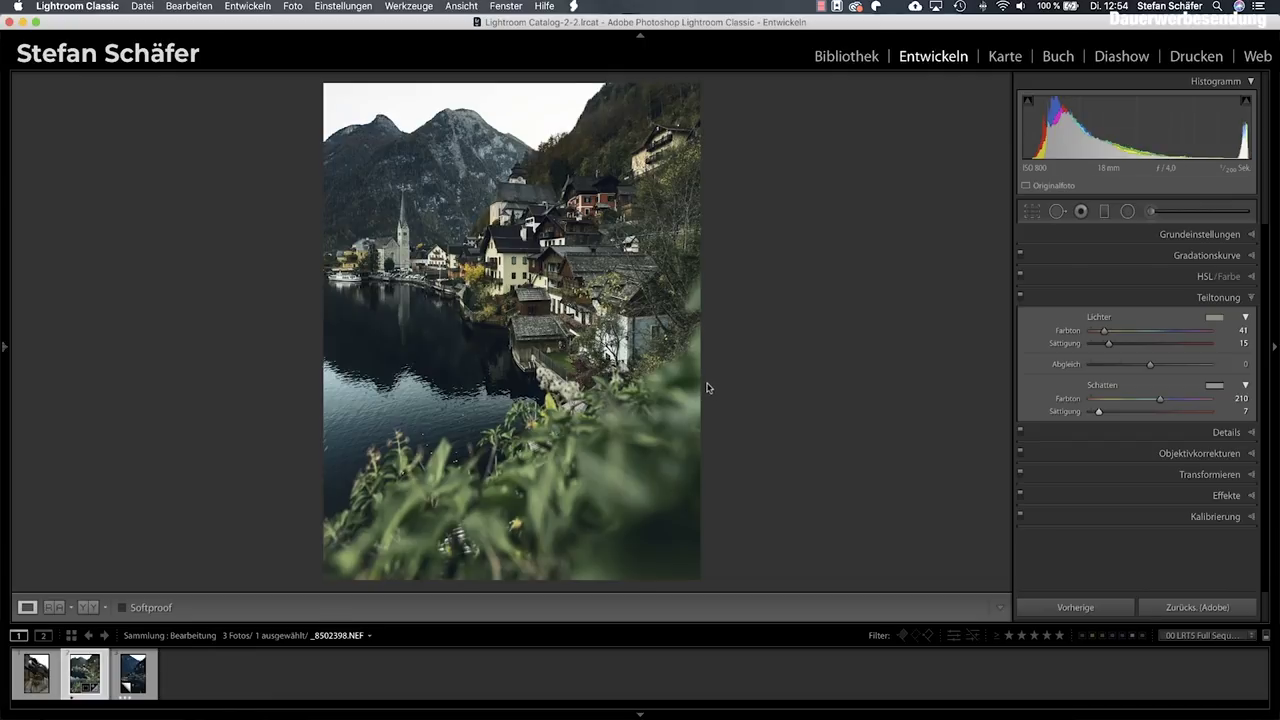
Step: Compare before/after, then add a −13 post-crop vignette to darken the edges
key("backslash")
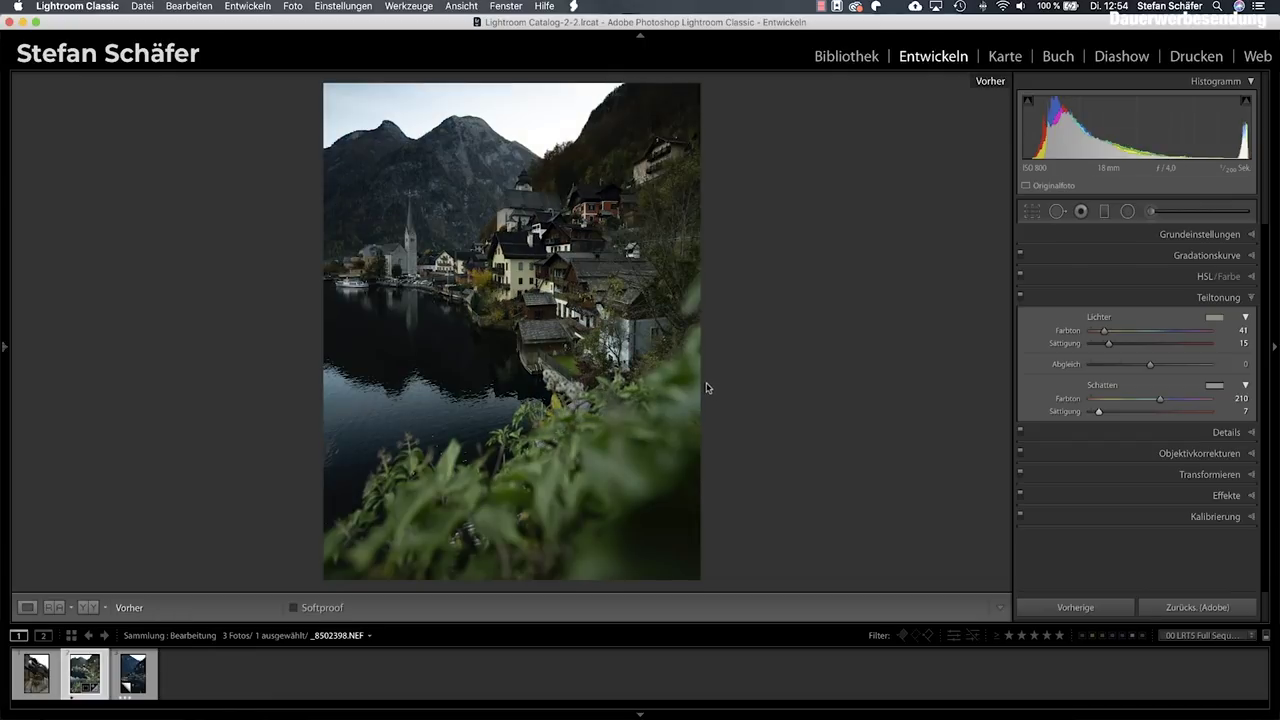
key("backslash")
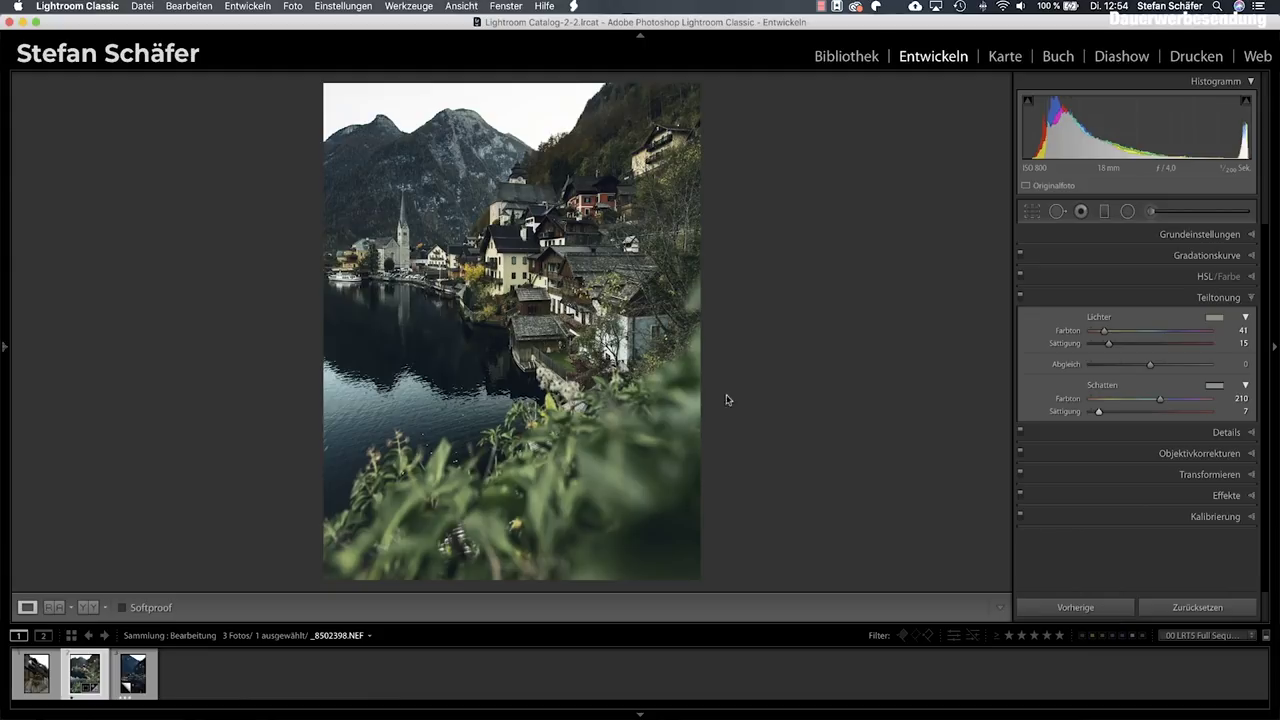
left_click(1212, 495)
left_click_drag(1150, 430, 1144, 430)
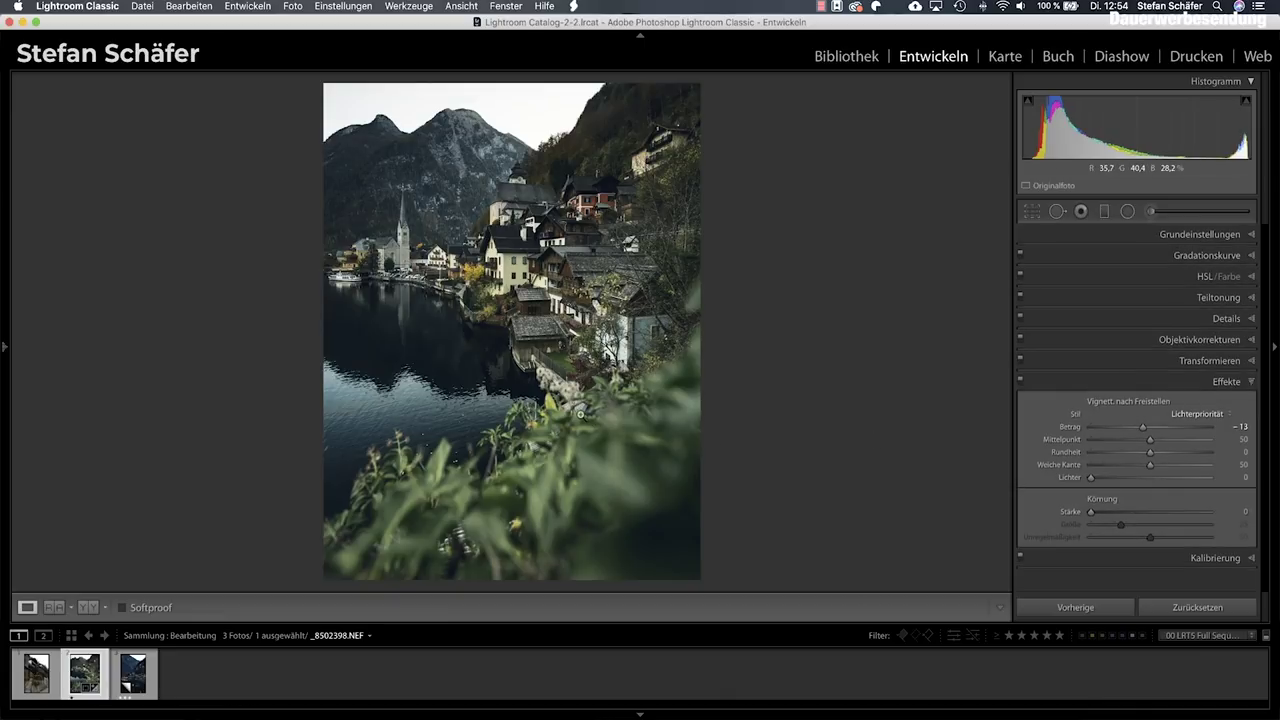
Step: Edit a copy of the photo with Lightroom adjustments in Luminar 4
right_click(580, 417)
mouse_move(623, 416)
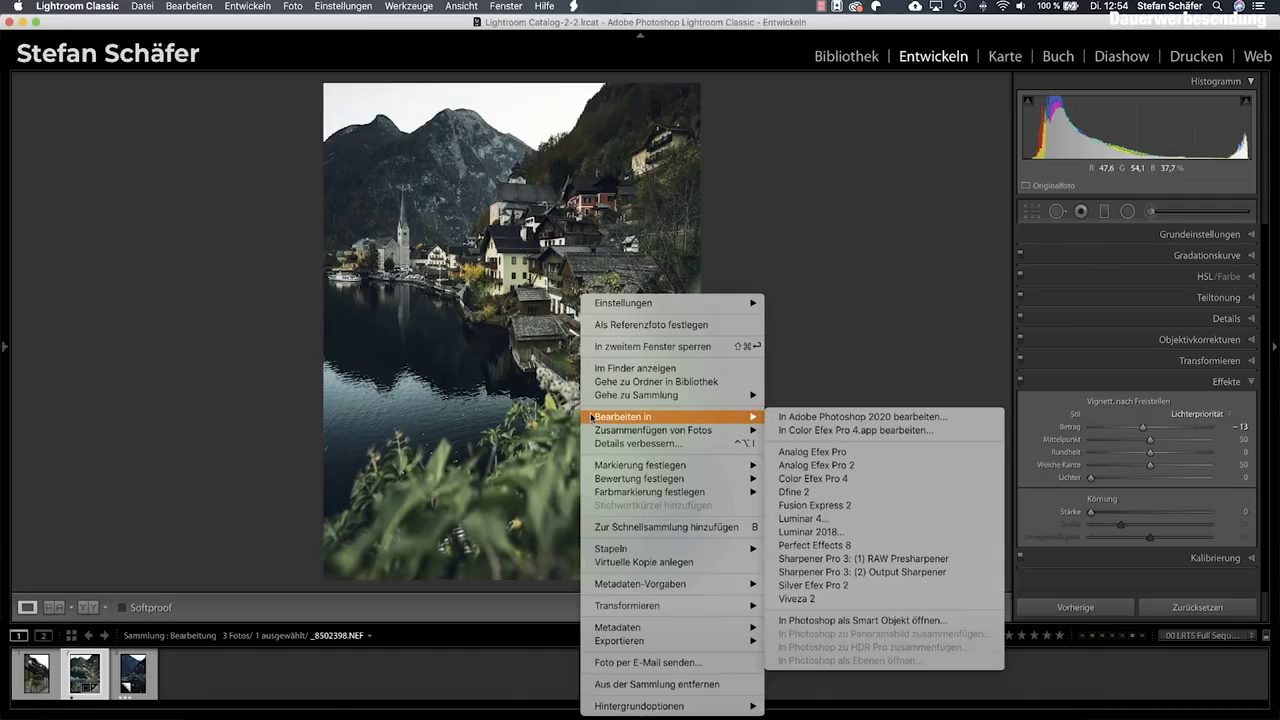
left_click(822, 520)
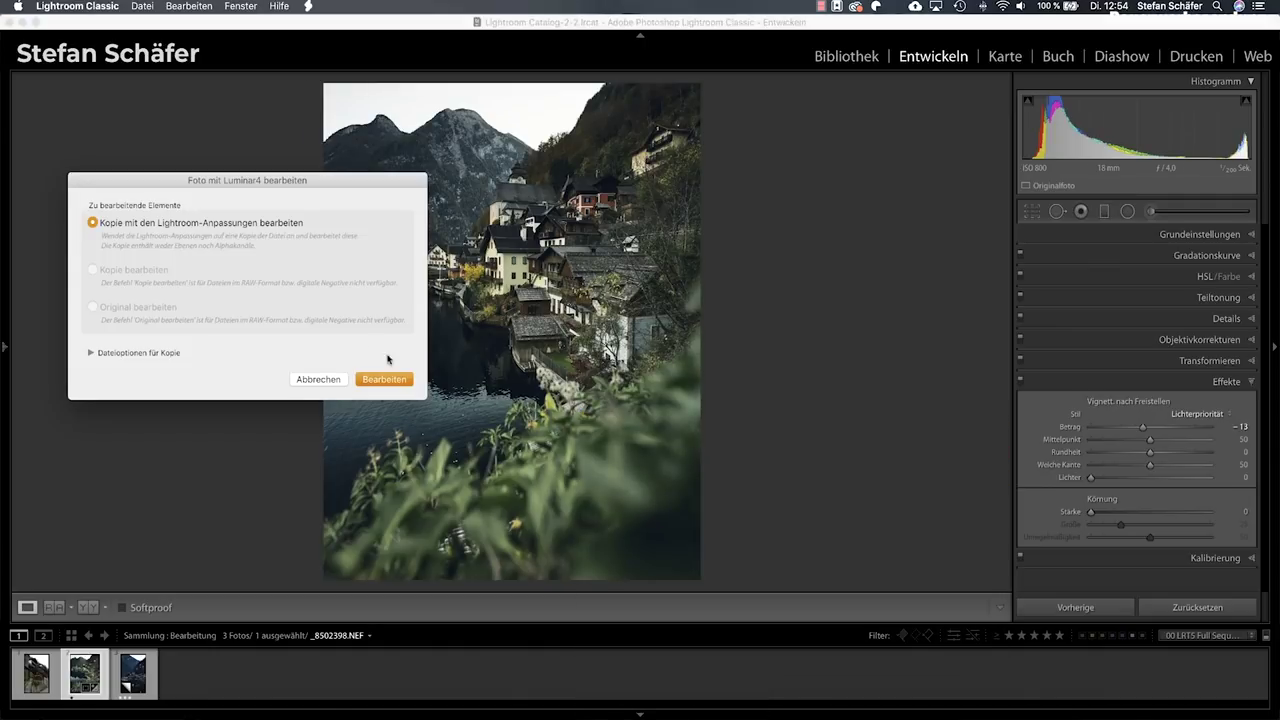
left_click(372, 381)
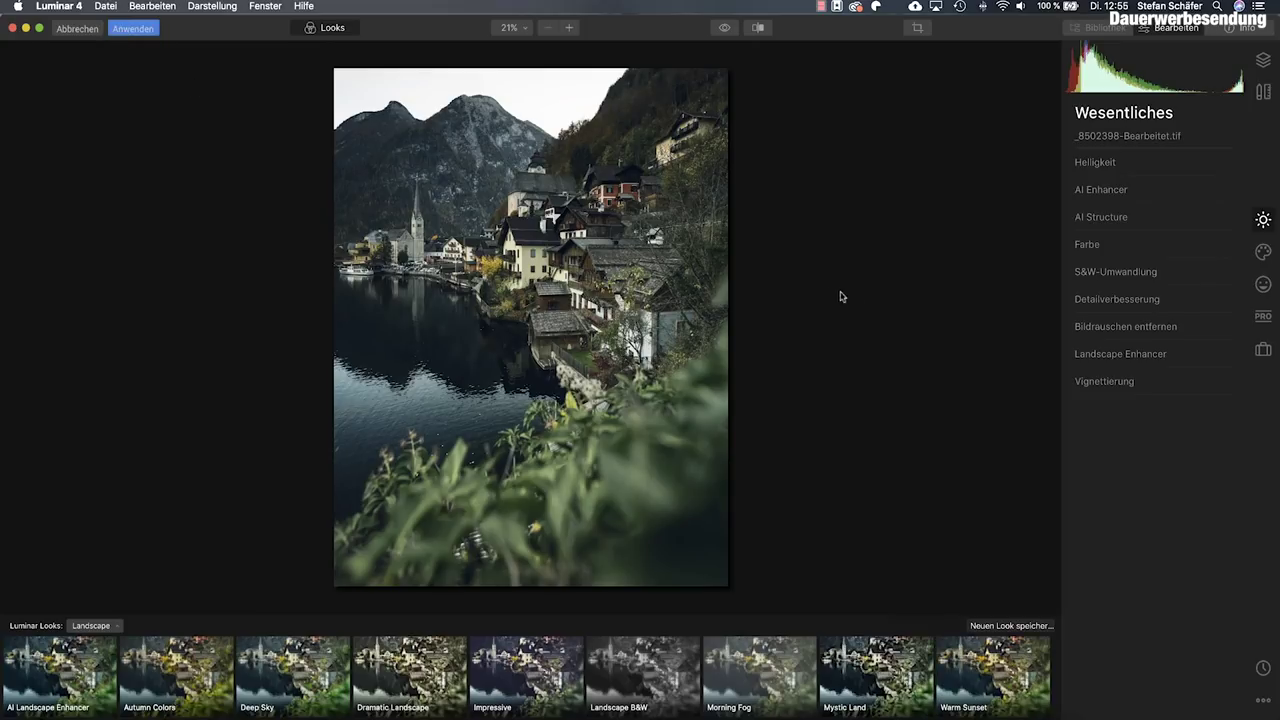
Step: Raise AI Accent to 30 and AI Structure strength to 40, comparing against the original
left_click(1115, 191)
left_click_drag(1075, 225, 1124, 228)
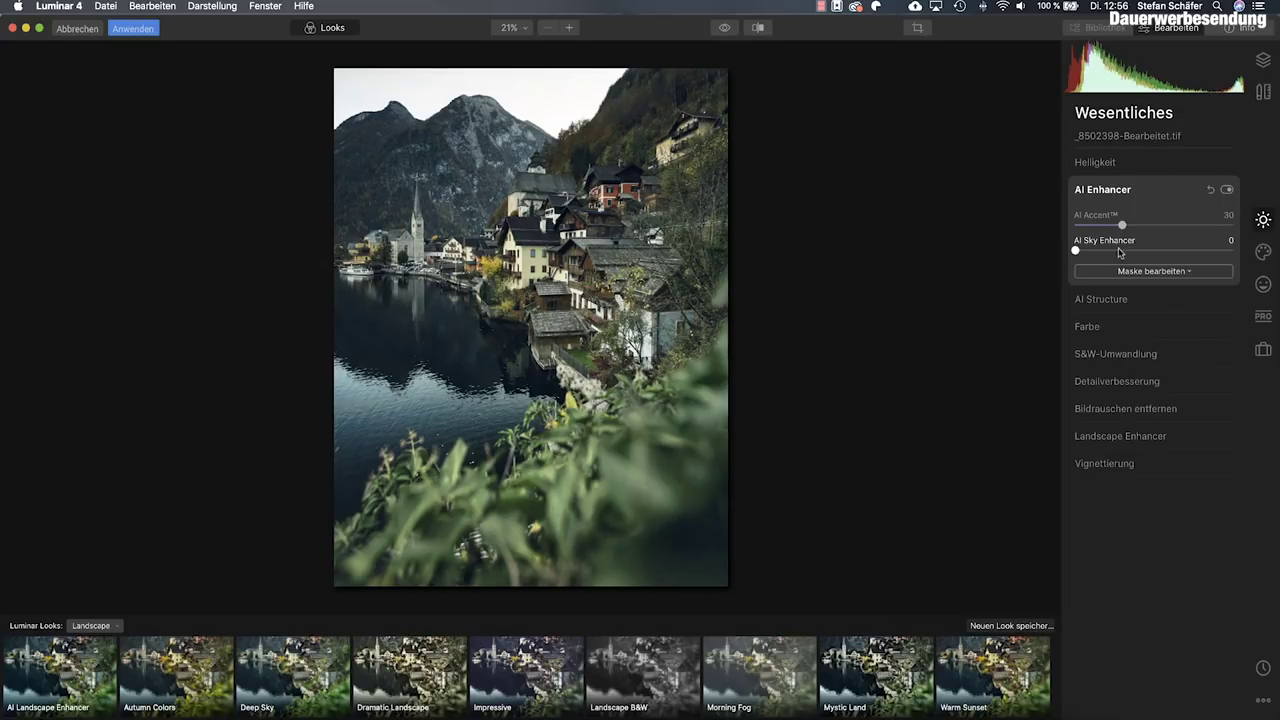
left_click(1106, 302)
mouse_move(1154, 254)
left_mouse_down()
mouse_move(1189, 254)
mouse_move(1135, 255)
mouse_move(1208, 254)
mouse_move(1157, 254)
mouse_move(1187, 258)
left_mouse_up()
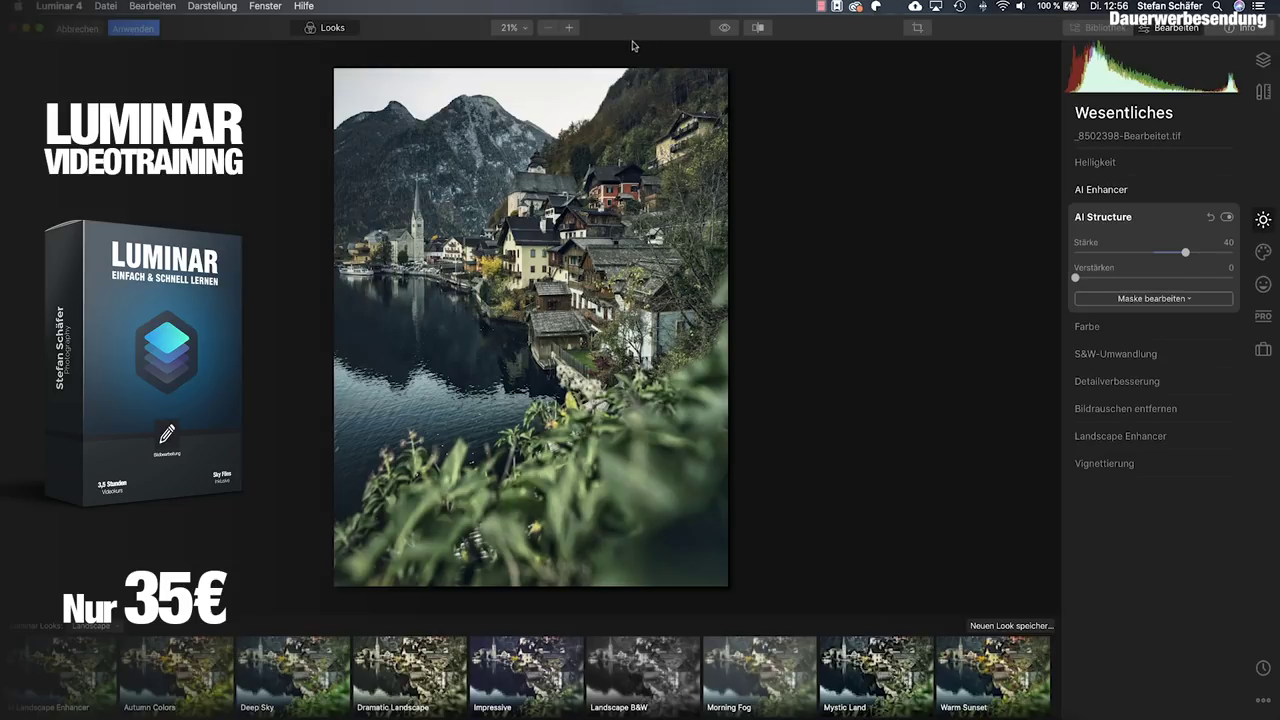
left_click(723, 29)
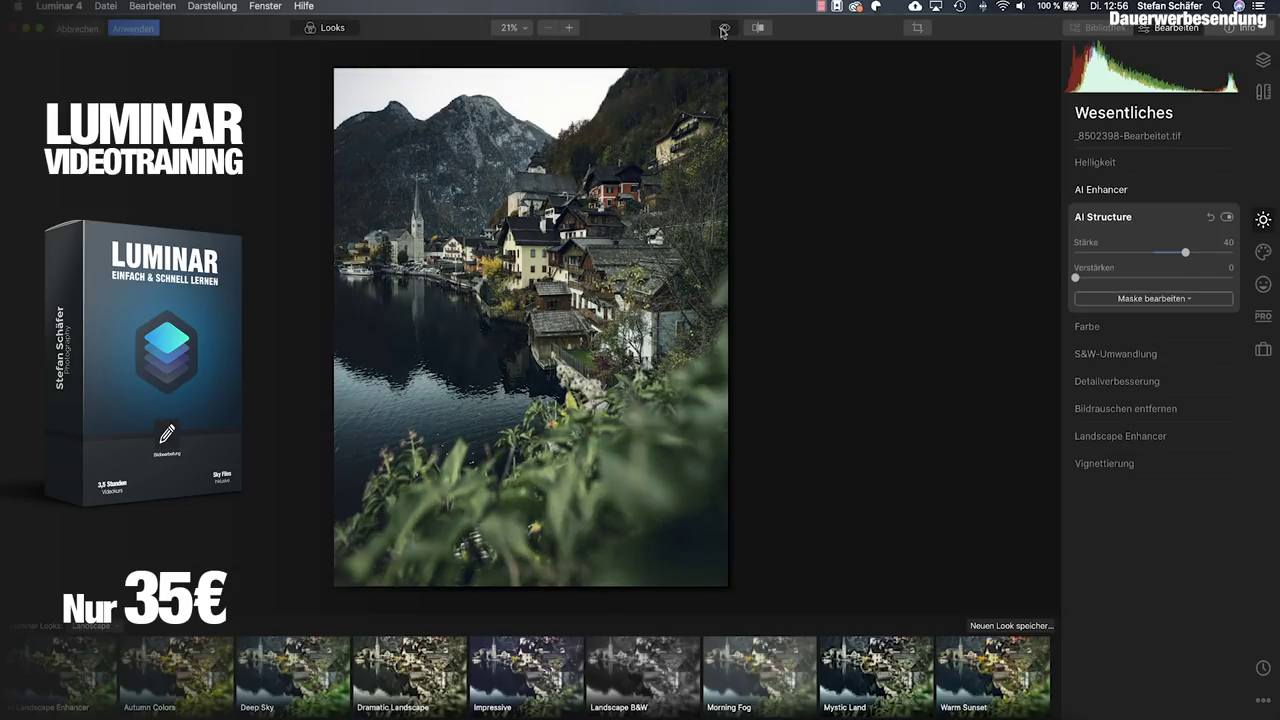
left_click(723, 29)
left_click(723, 29)
left_click(723, 29)
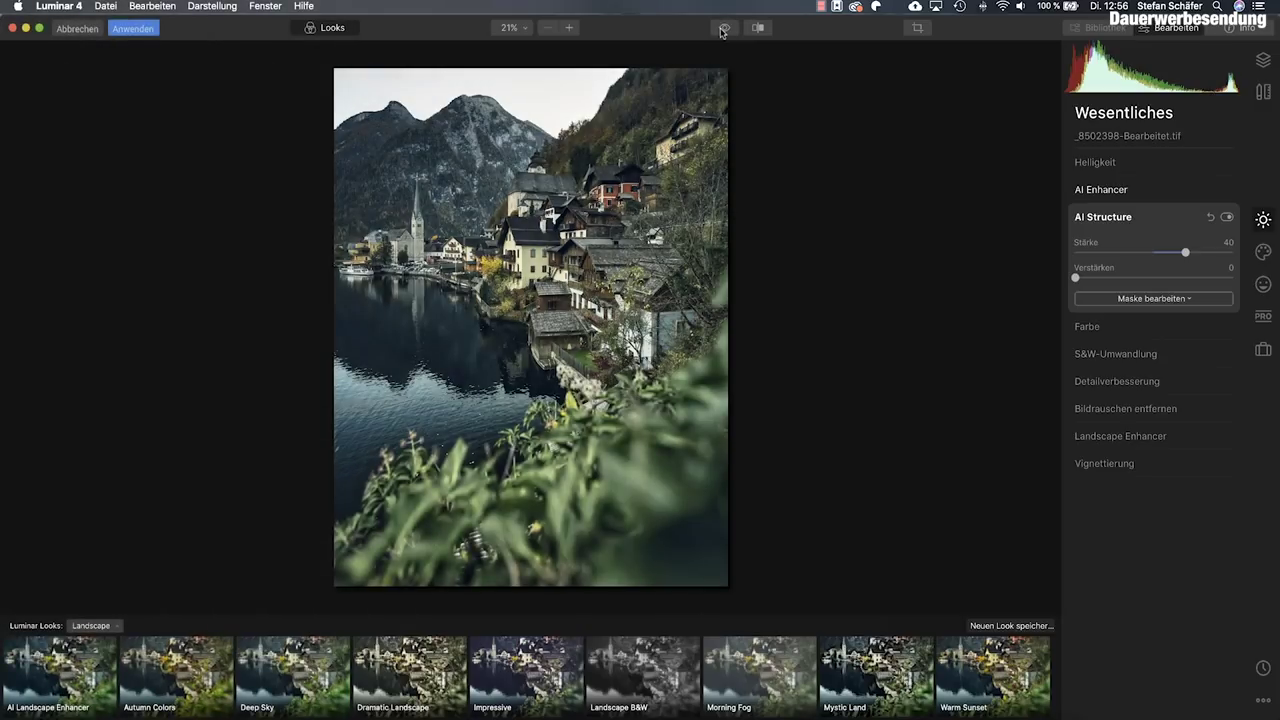
left_click(723, 29)
Step: Set Landscape Enhancer green enhancement to 15 and foliage colour to −15, then compare
left_click(1137, 441)
left_click_drag(1076, 441, 1100, 443)
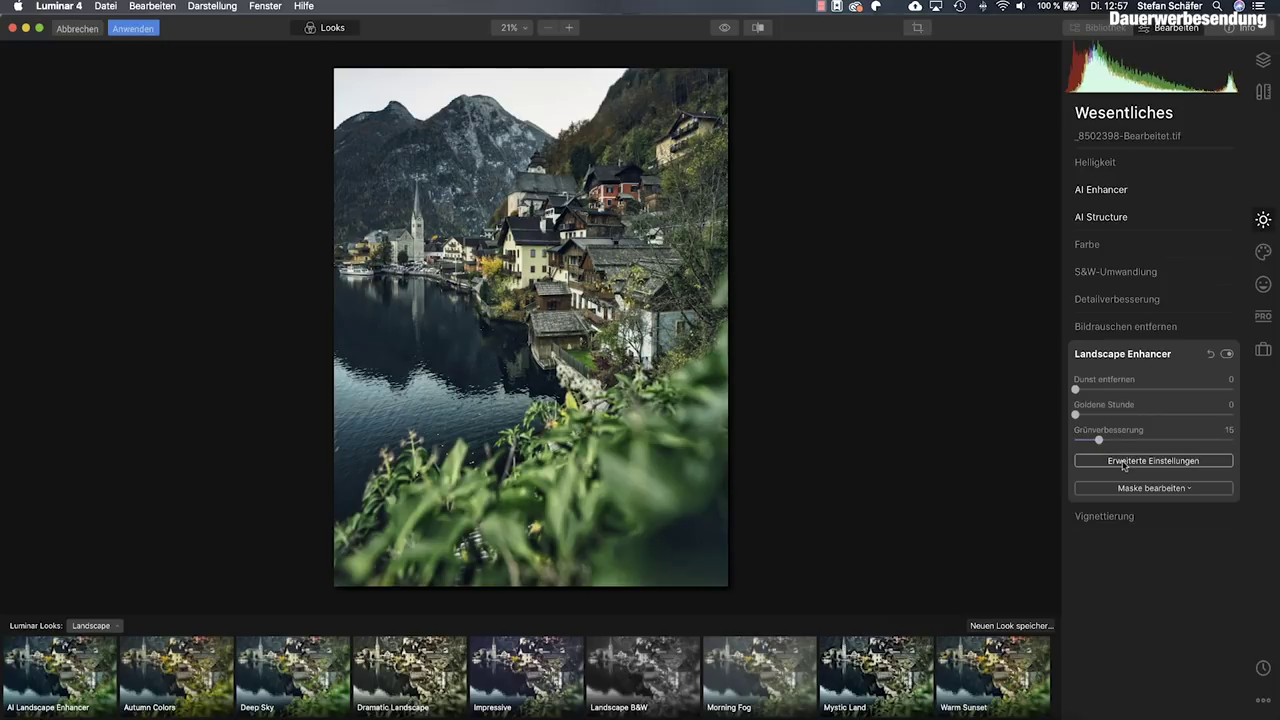
left_click(1124, 462)
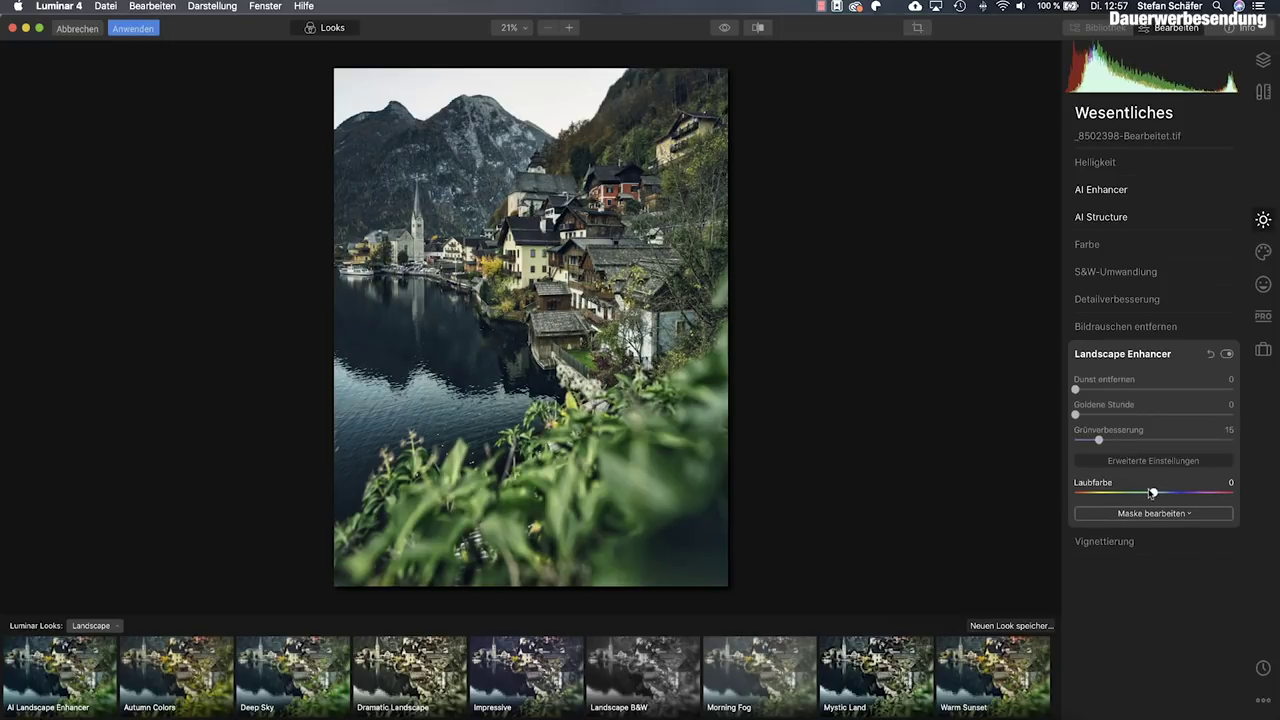
mouse_move(1153, 493)
left_mouse_down()
mouse_move(1045, 495)
mouse_move(1203, 491)
mouse_move(1040, 497)
mouse_move(1234, 497)
mouse_move(1043, 505)
mouse_move(1150, 513)
mouse_move(1106, 512)
mouse_move(1136, 506)
left_mouse_up()
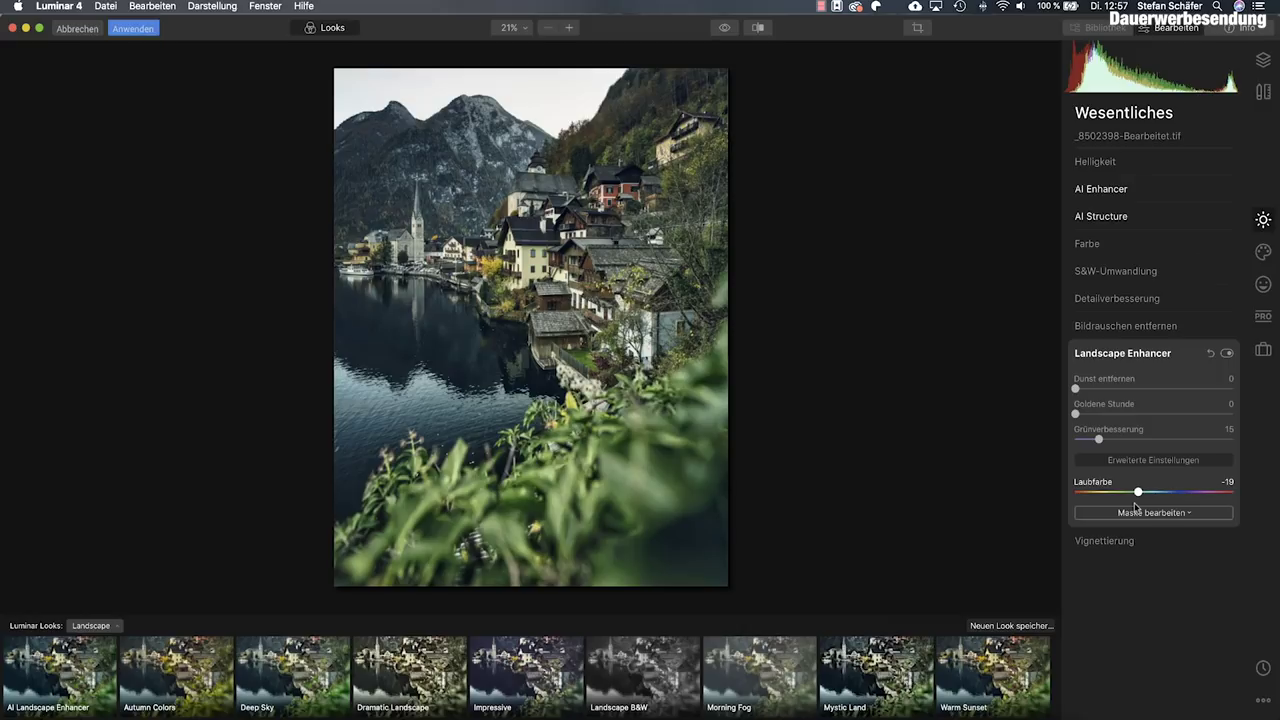
left_click_drag(1136, 509, 1138, 508)
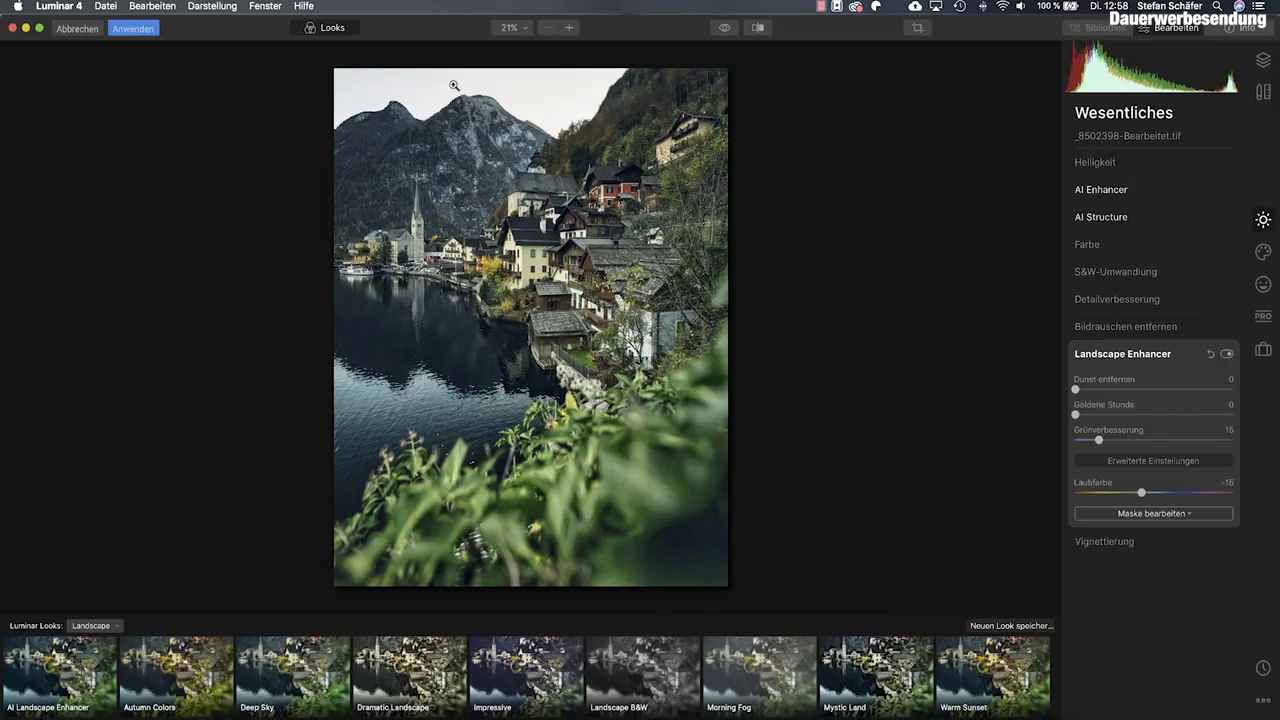
left_click(724, 28)
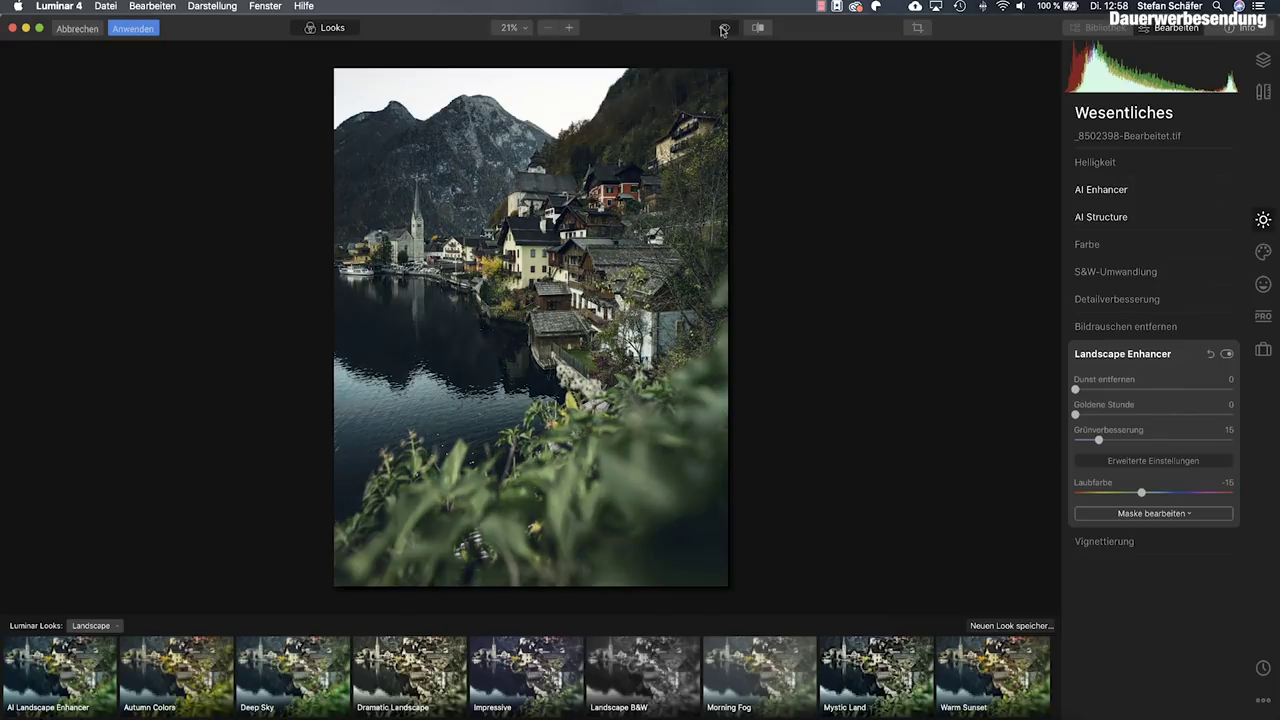
left_click(724, 28)
left_click(724, 28)
Step: Add a Pro Adjustable Gradient and move its centre slightly up the photo
left_click(1264, 318)
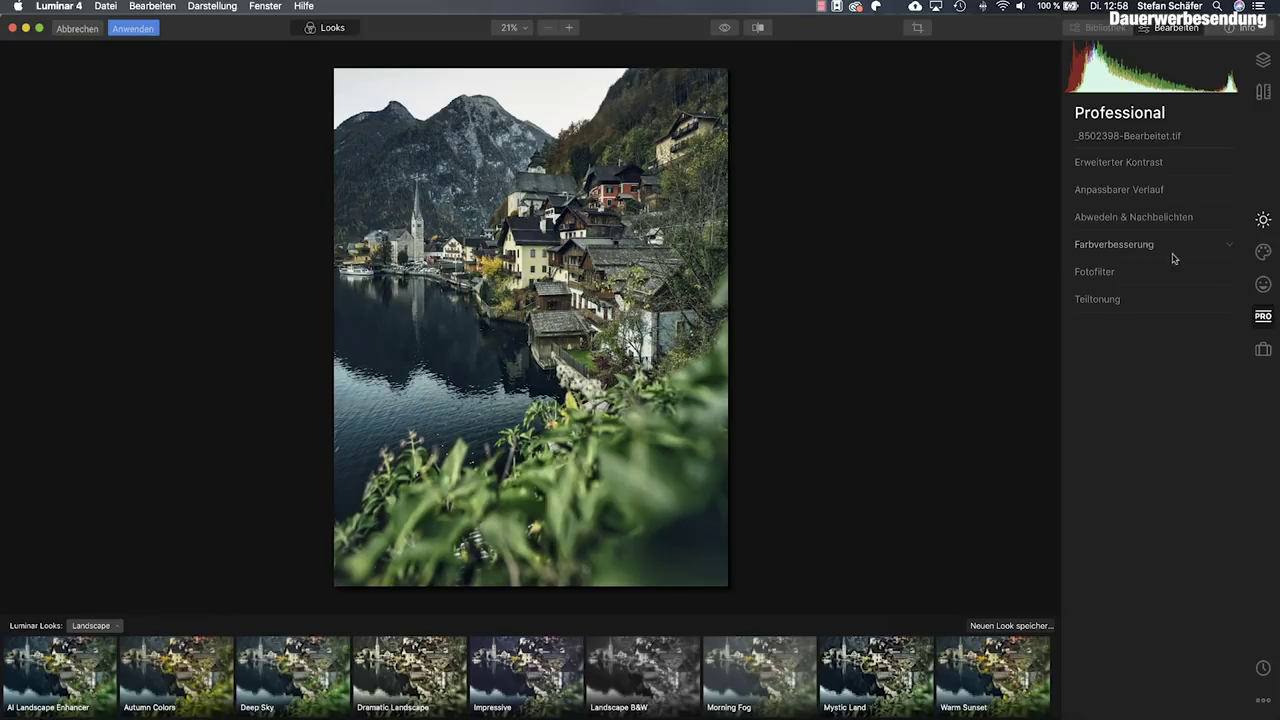
left_click(1118, 196)
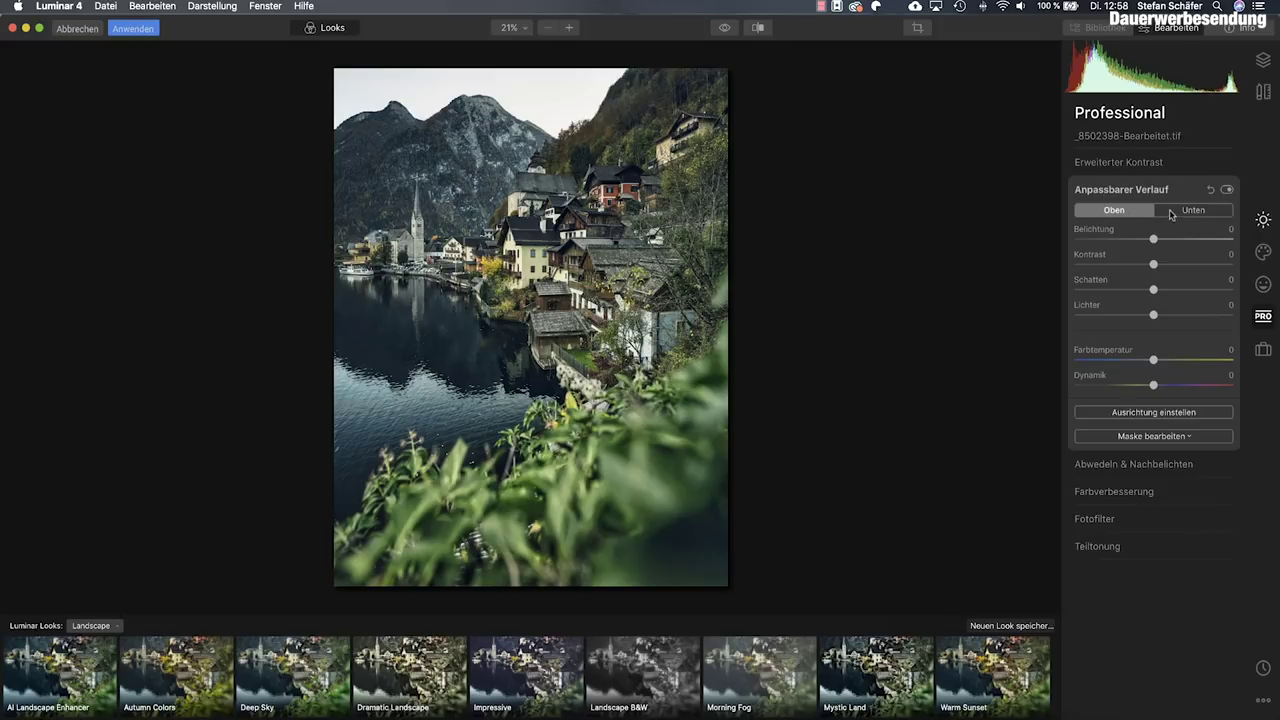
left_click(1155, 412)
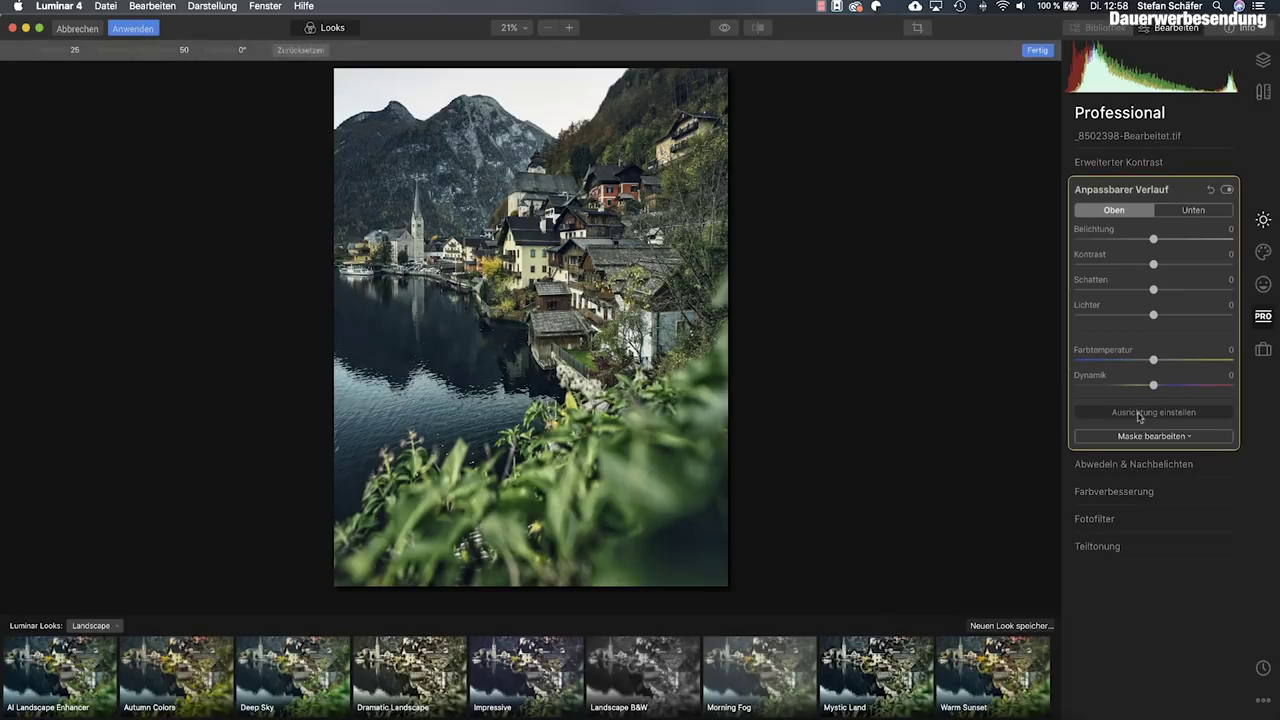
left_click_drag(530, 327, 533, 255)
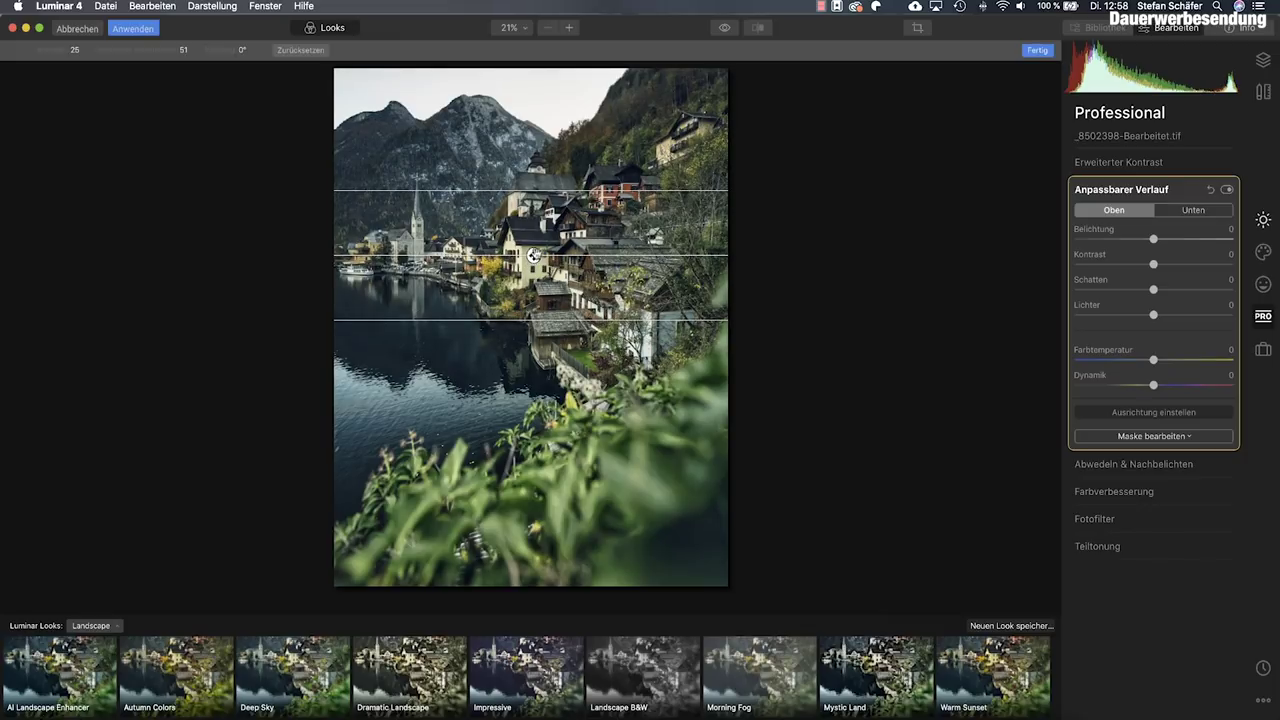
Step: Set the gradient bottom to exposure −5, temperature −5 and top to exposure −15, contrast 15
left_click(1186, 212)
left_click_drag(1153, 239, 1135, 241)
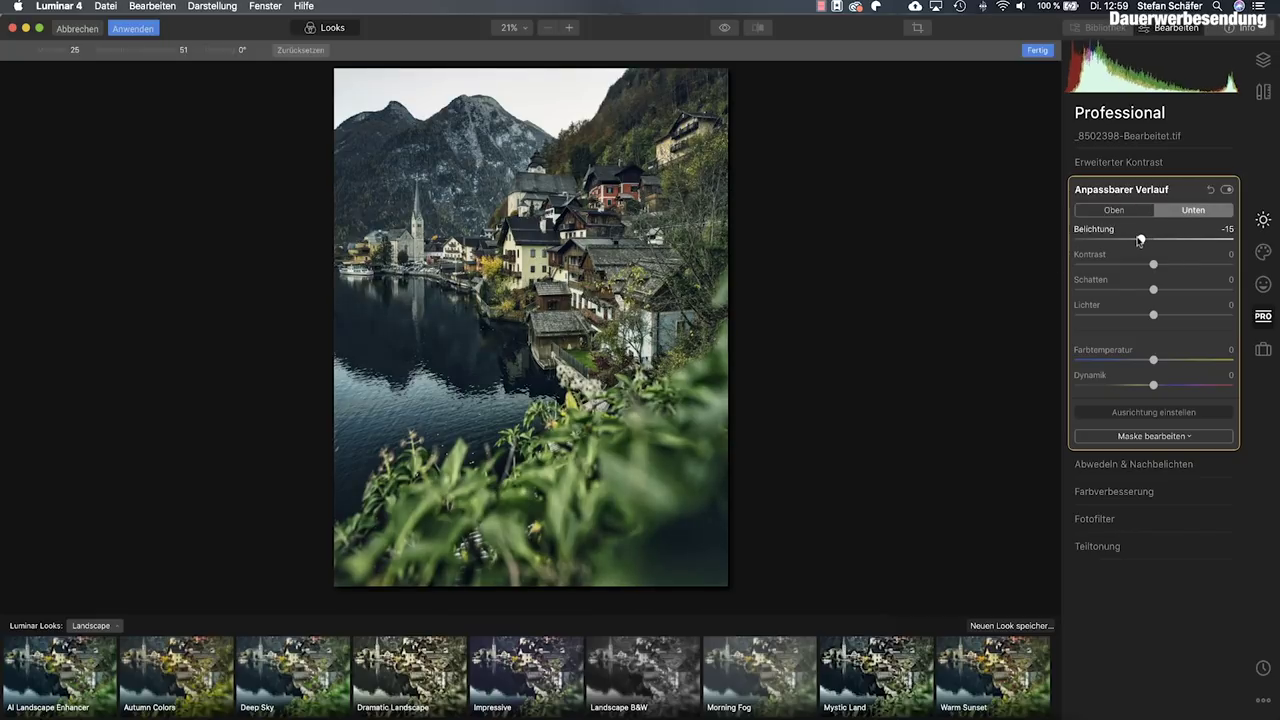
left_click_drag(1155, 241, 1149, 243)
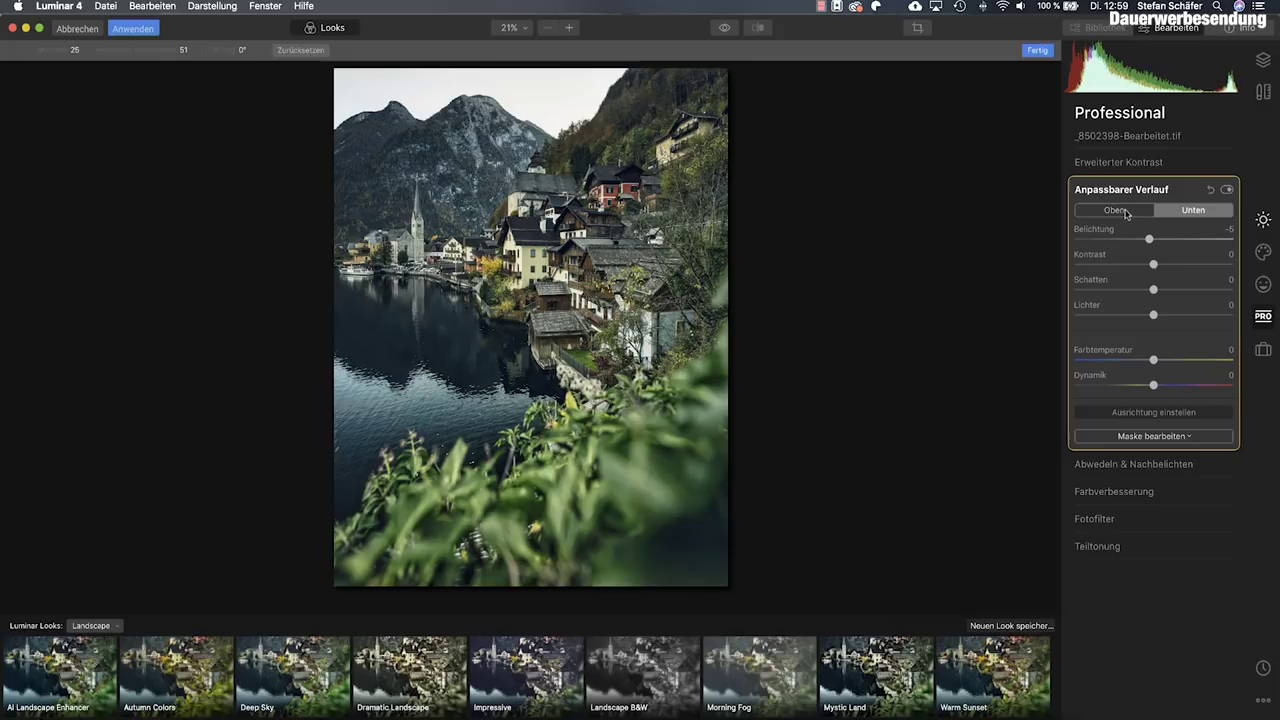
left_click(1128, 216)
left_click_drag(1150, 241, 1142, 240)
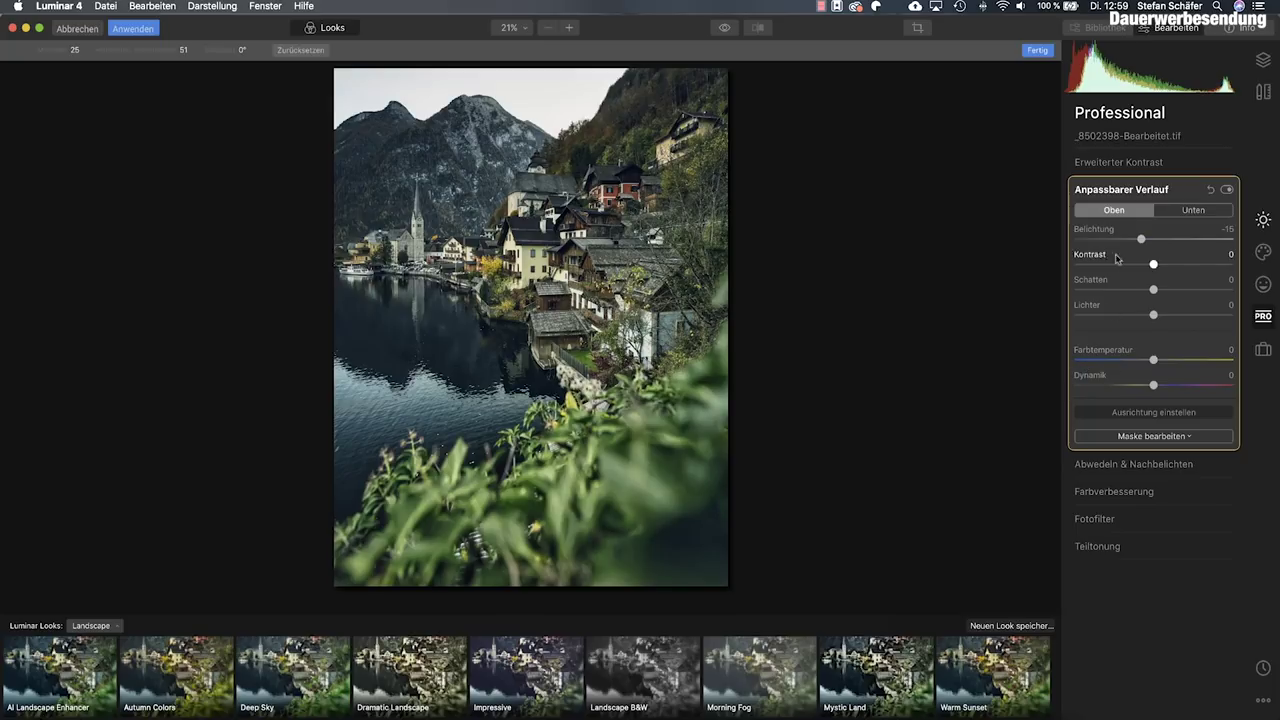
left_click(1186, 210)
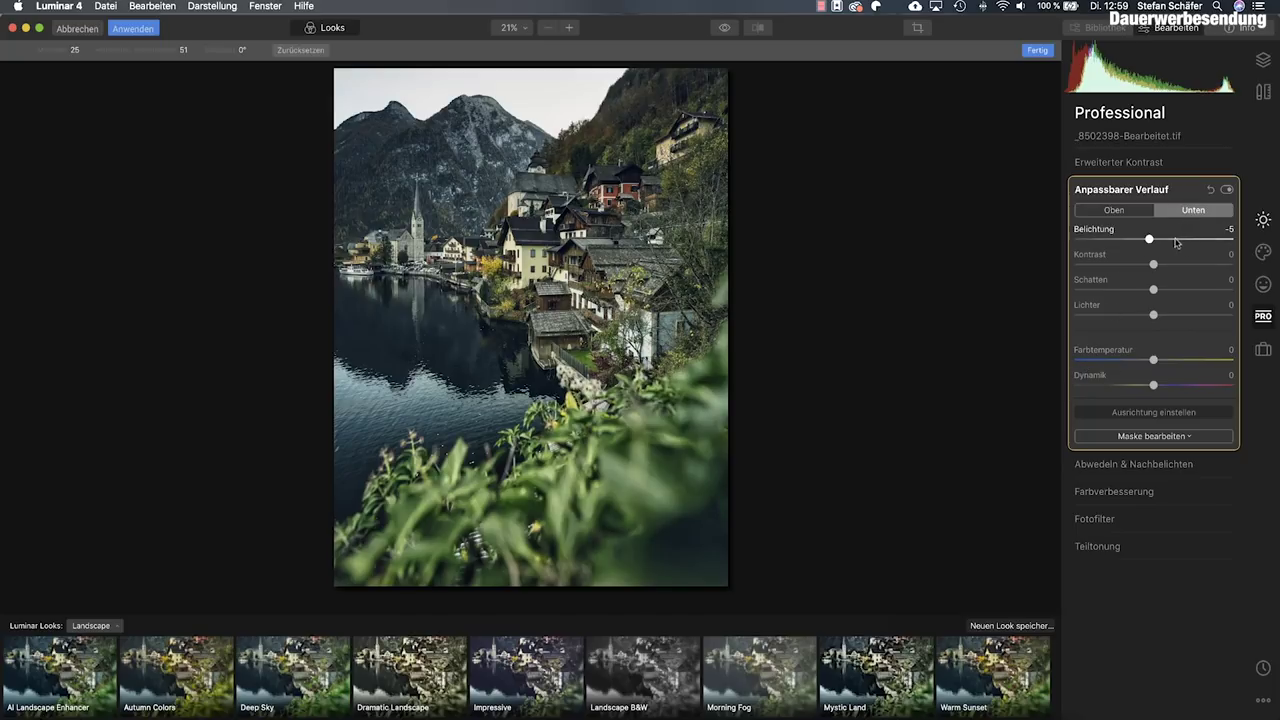
mouse_move(1154, 362)
left_mouse_down()
mouse_move(1164, 365)
mouse_move(1150, 365)
left_mouse_up()
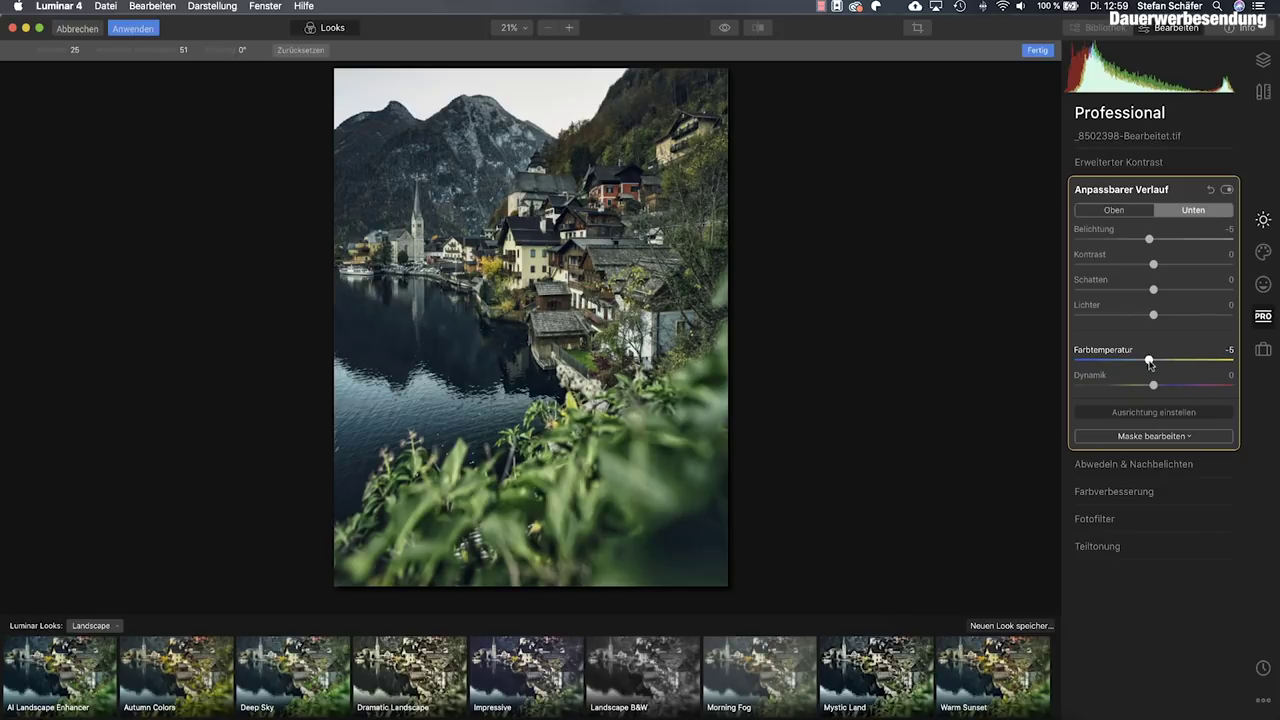
left_click(1132, 210)
left_click_drag(1155, 264, 1167, 264)
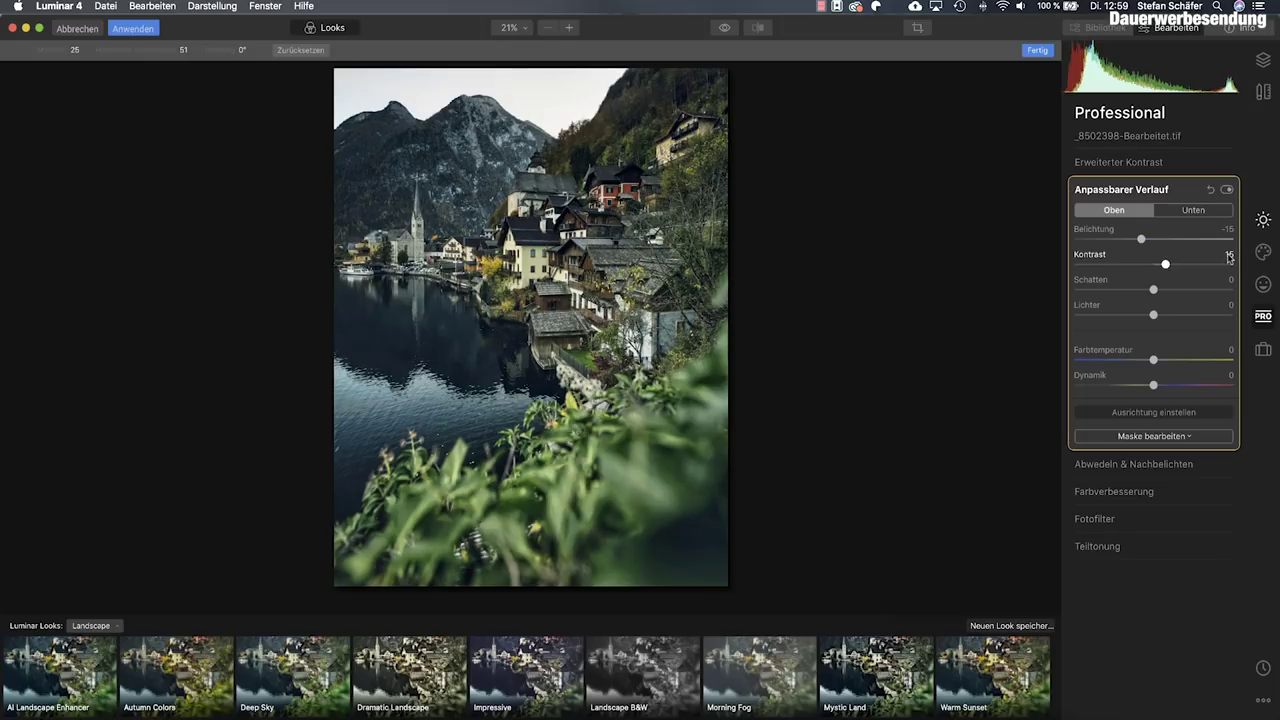
Step: Toggle the gradient to compare, then set the bottom contrast to 5
left_click(1227, 190)
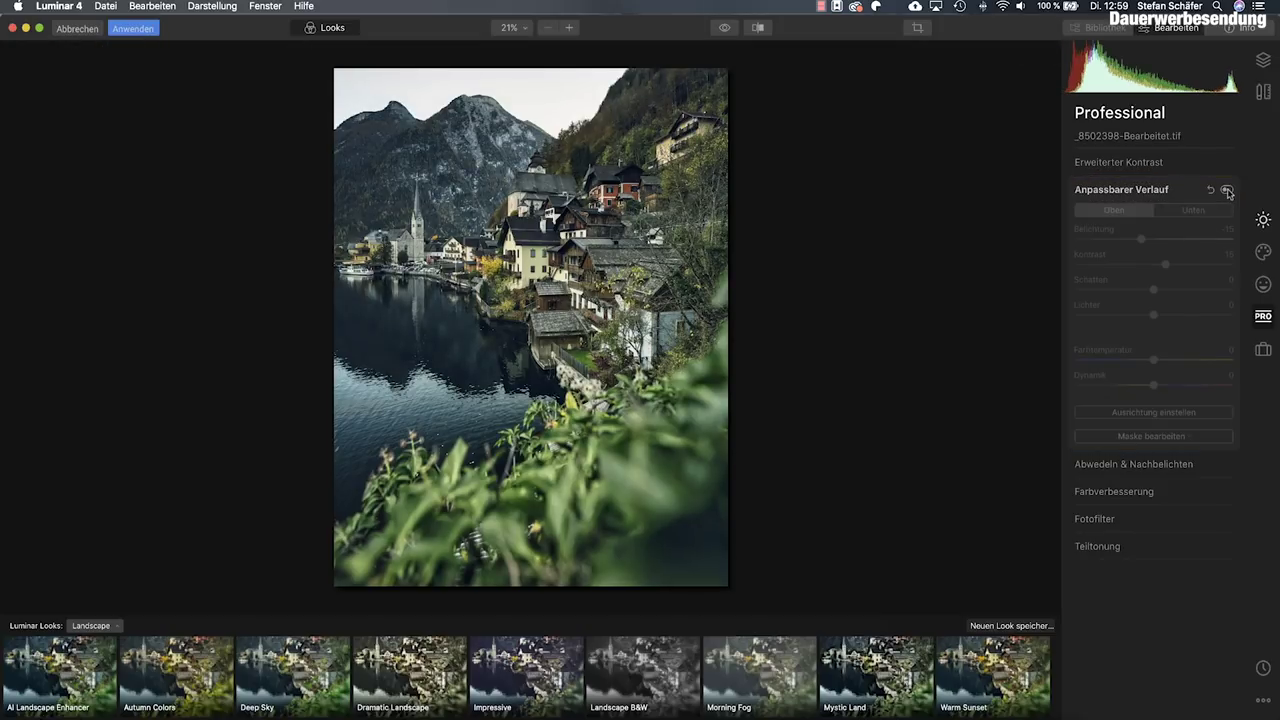
left_click(1227, 190)
left_click(1228, 190)
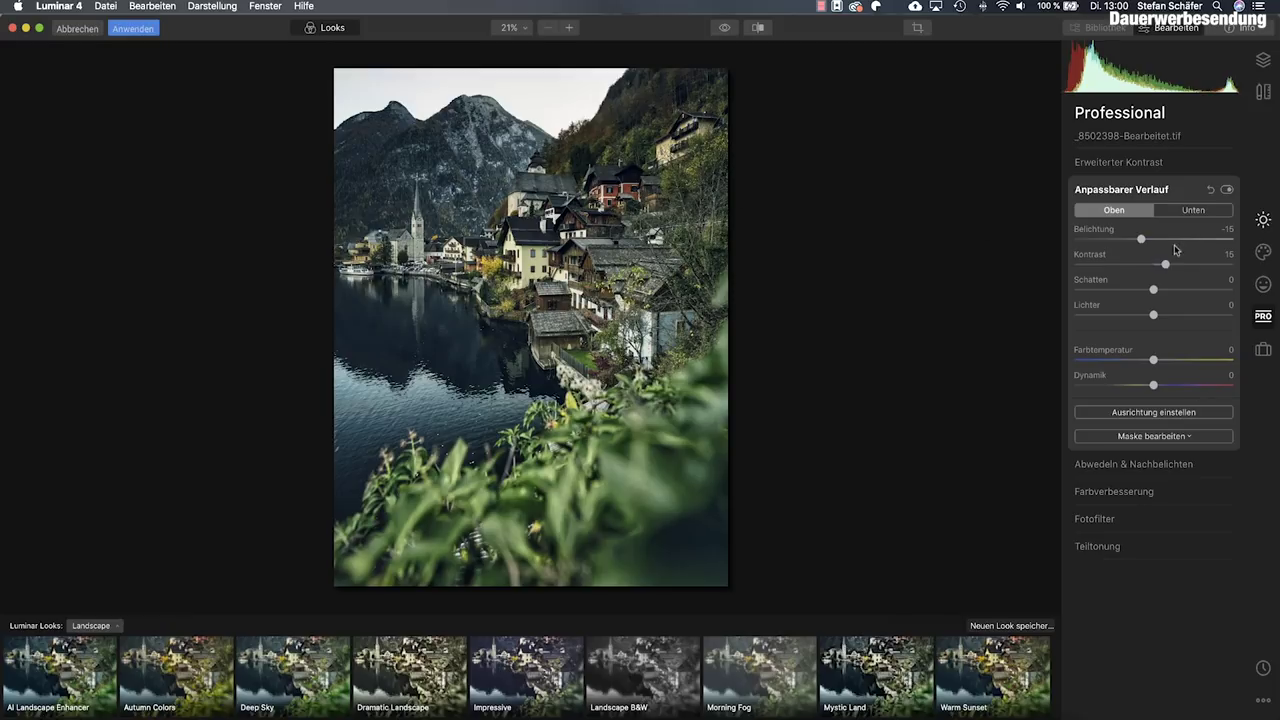
left_click(1188, 214)
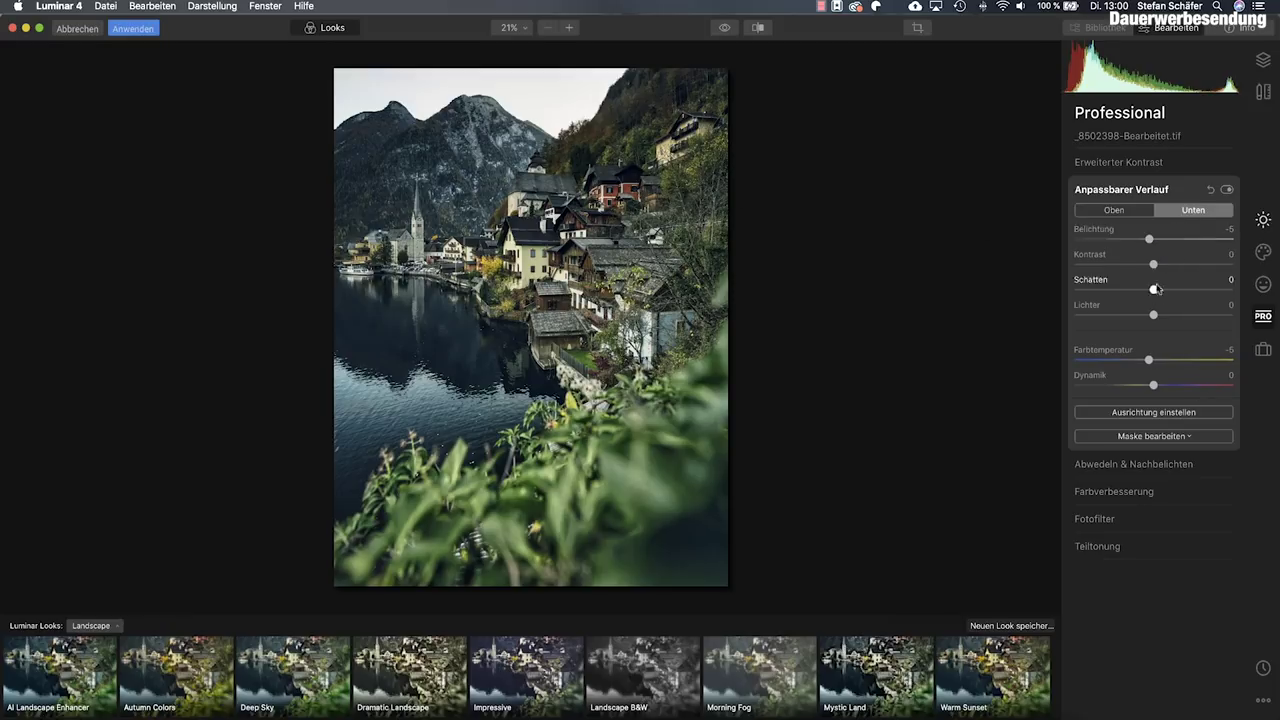
left_click_drag(1154, 266, 1159, 266)
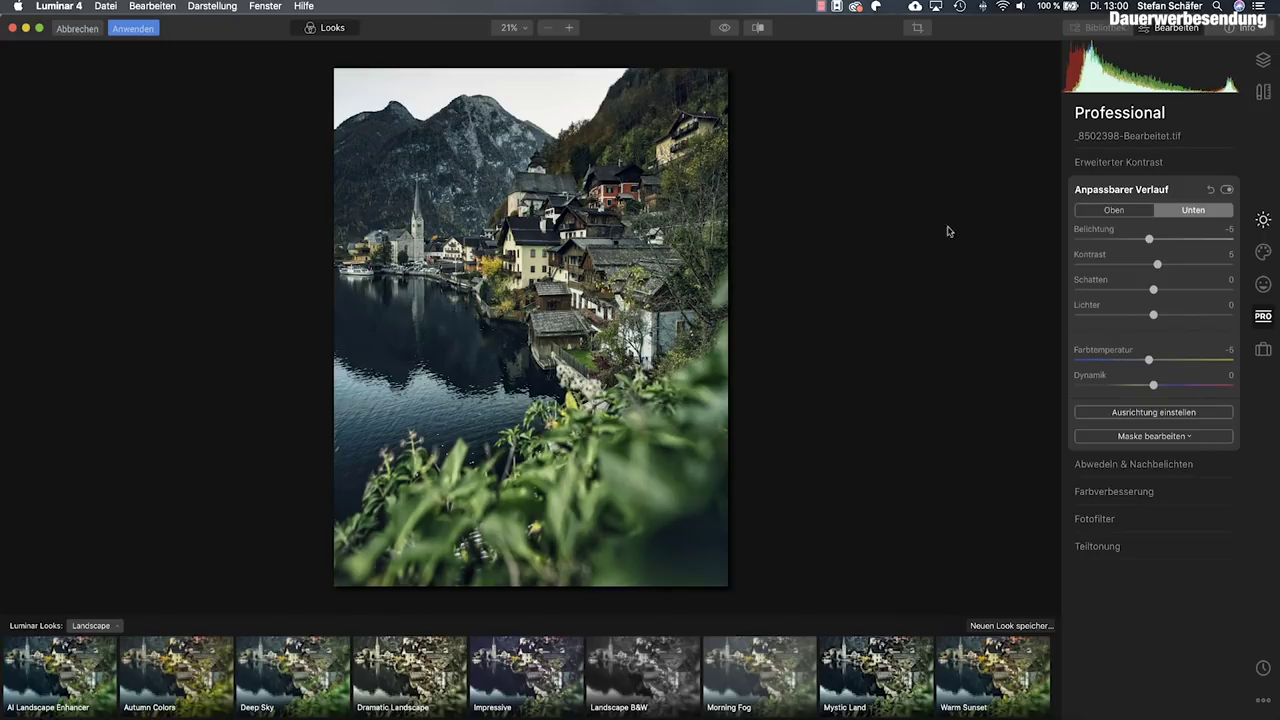
left_click(1263, 220)
Step: Darken greens in the Color advanced settings to luminance −35 and saturation −3, then compare
left_click(1086, 246)
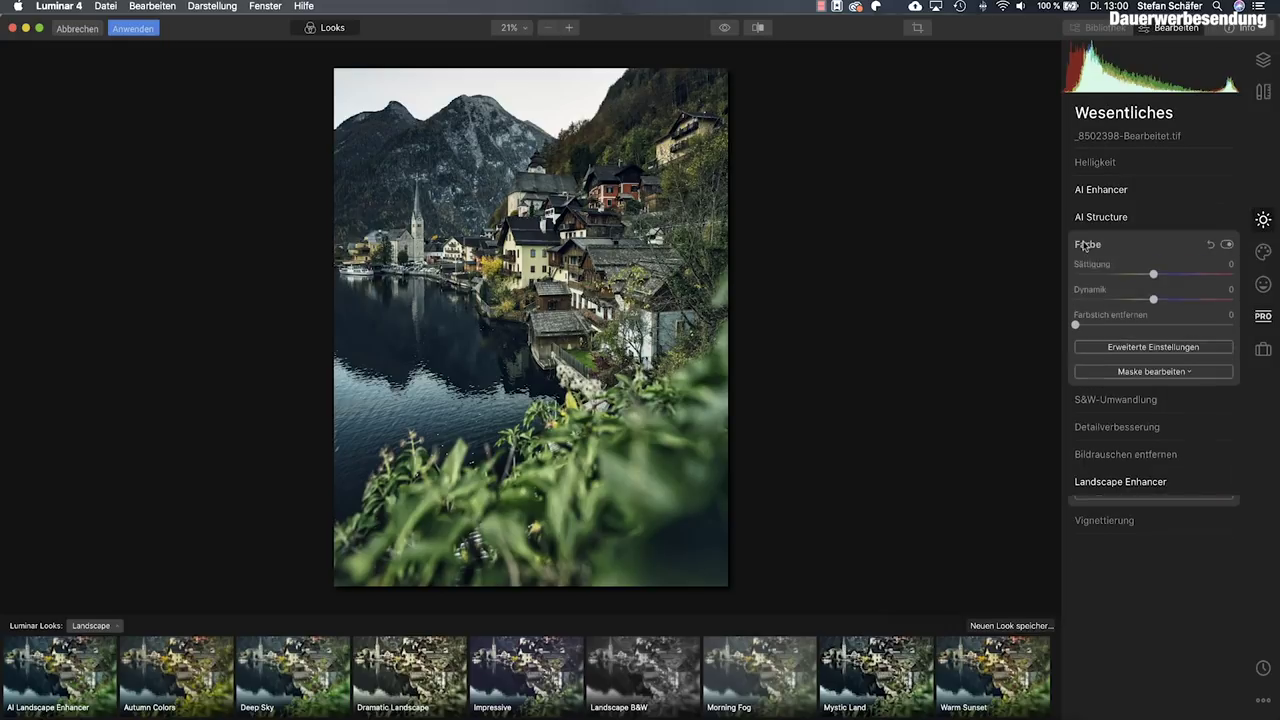
left_click(1139, 355)
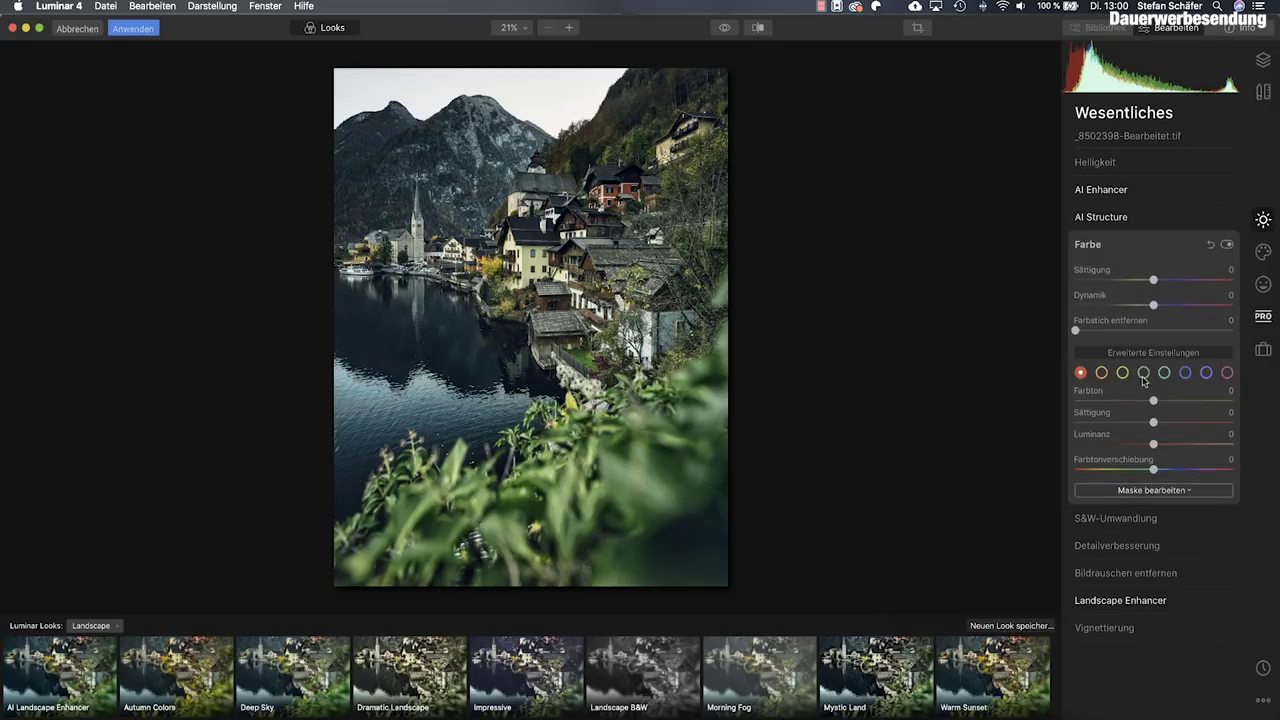
left_click(1143, 374)
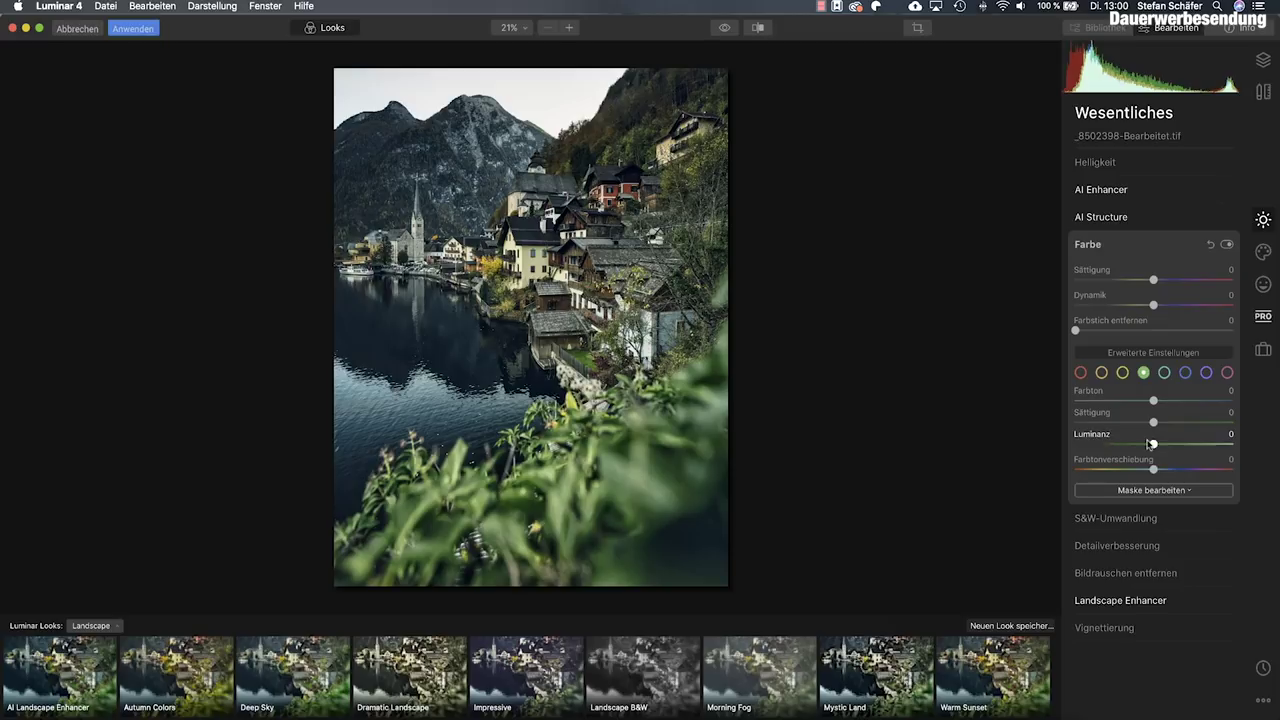
left_click_drag(1153, 446, 1125, 449)
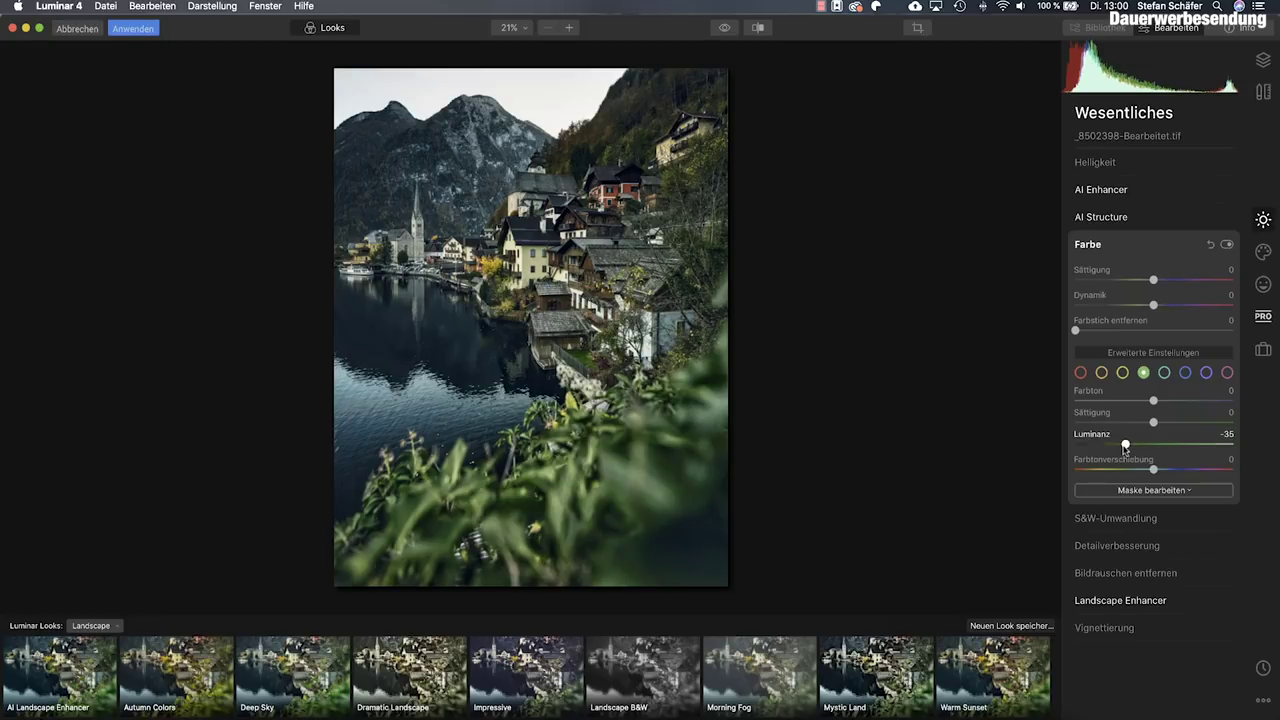
left_click_drag(1153, 422, 1148, 424)
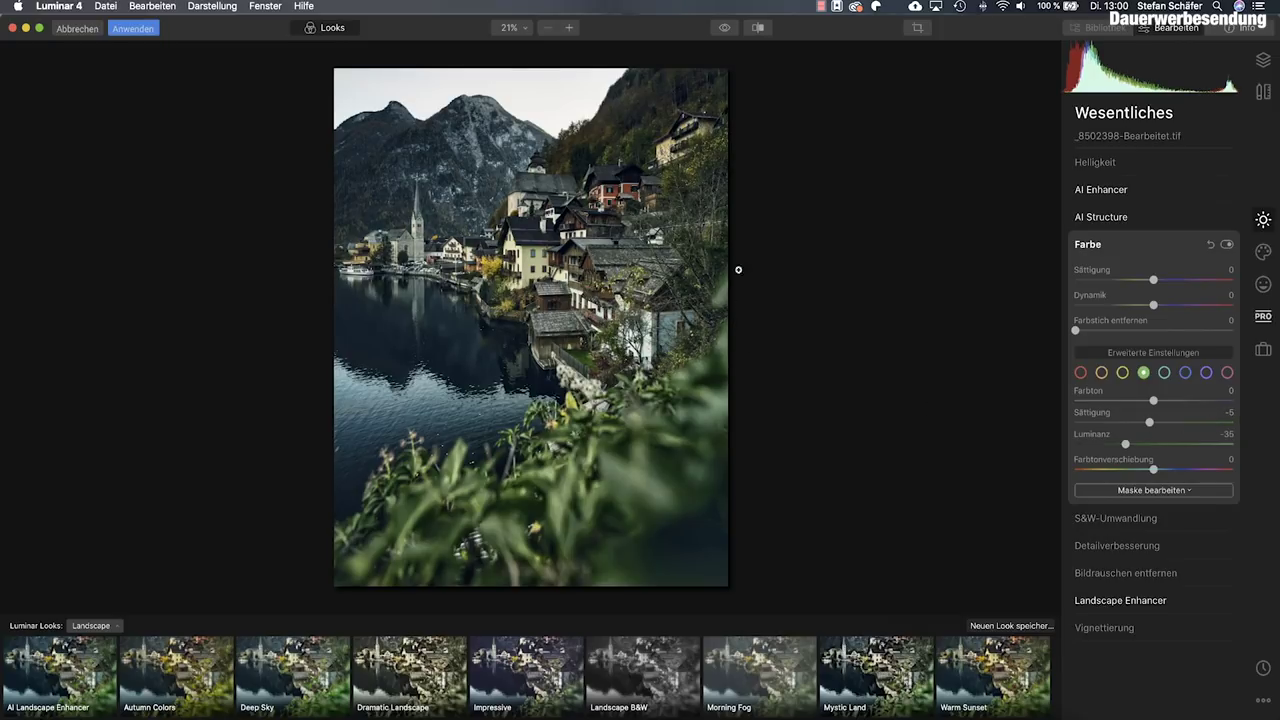
left_click_drag(1150, 423, 1153, 425)
left_click(726, 29)
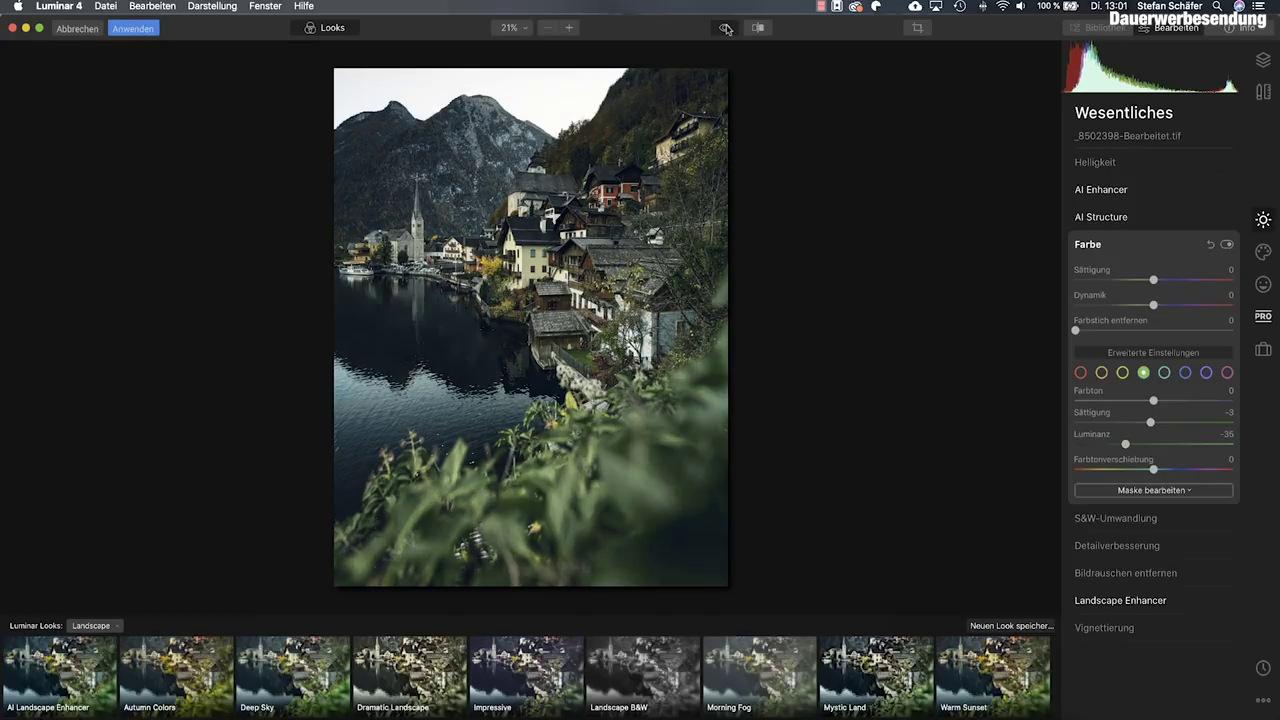
left_click(726, 29)
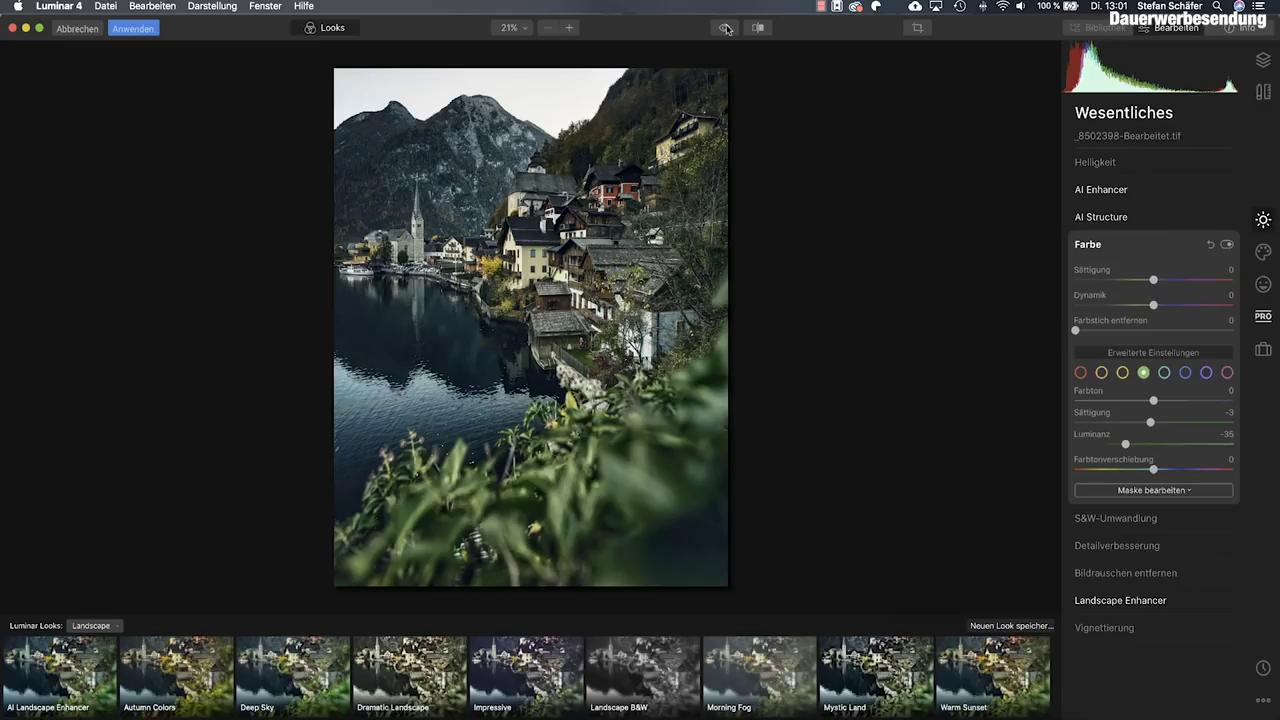
Step: Reduce AI Structure strength to 25 and compare with the original
left_click(1154, 216)
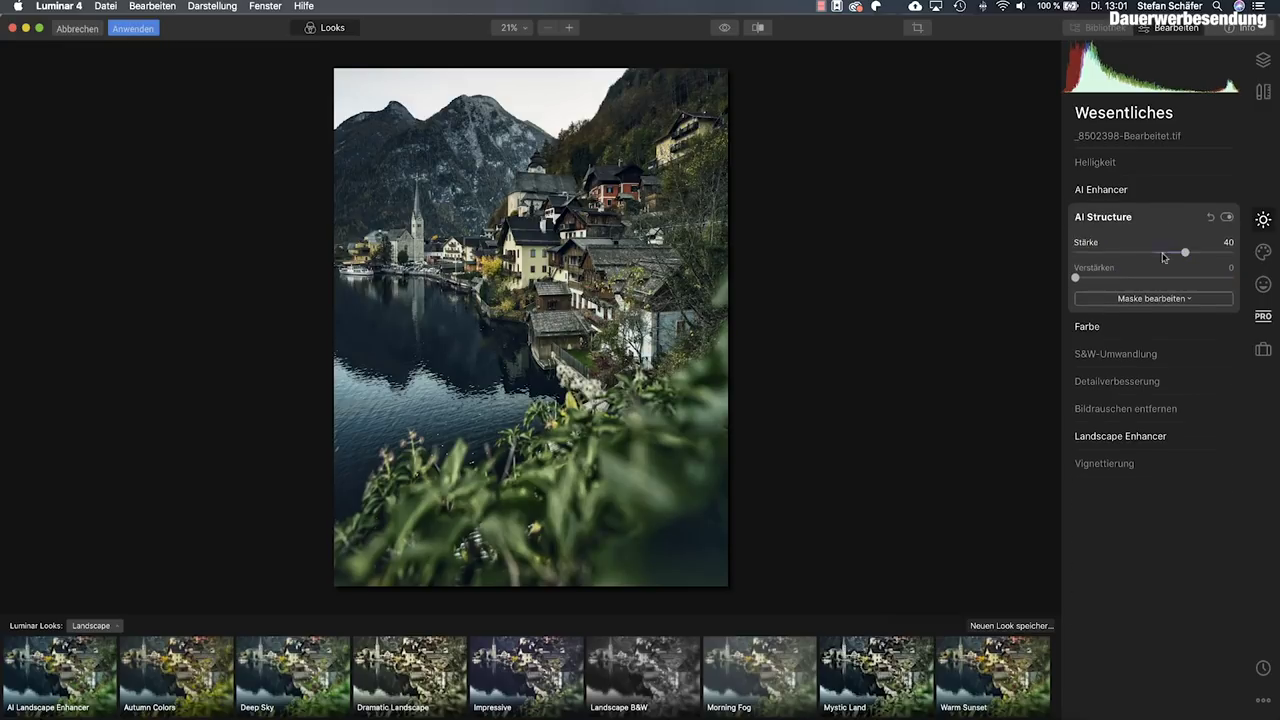
left_click_drag(1185, 252, 1174, 255)
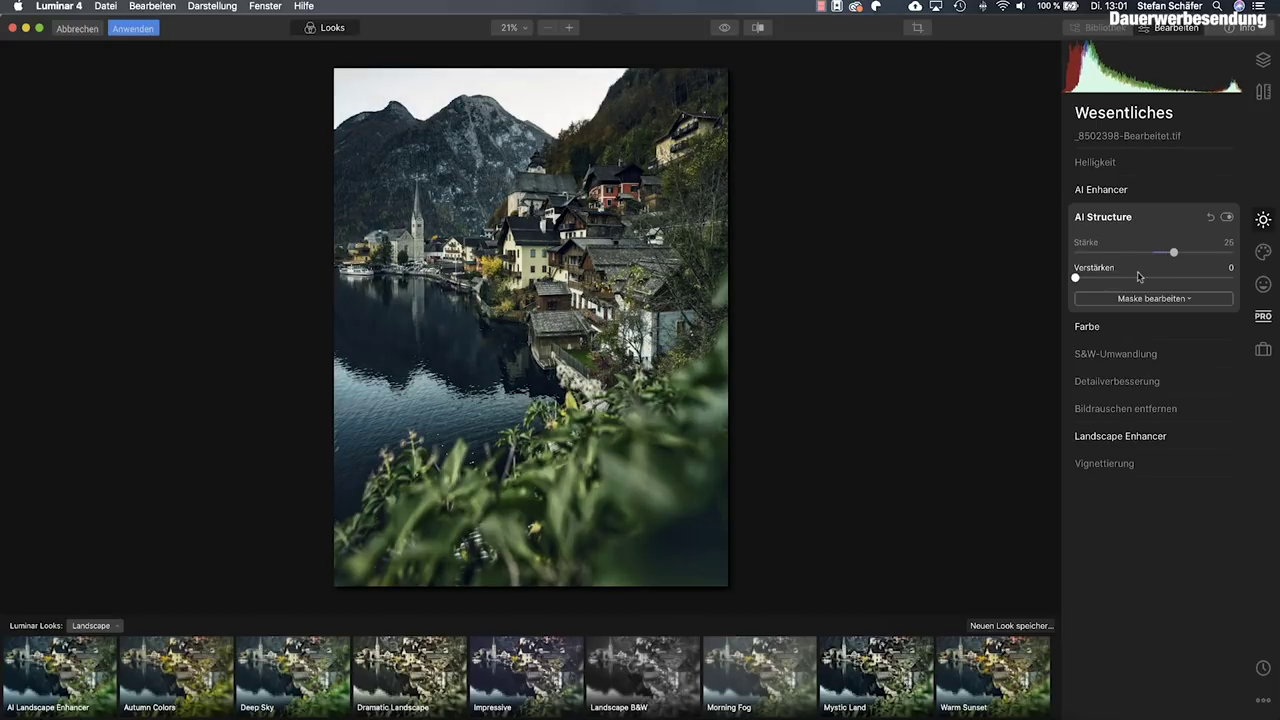
left_click(722, 29)
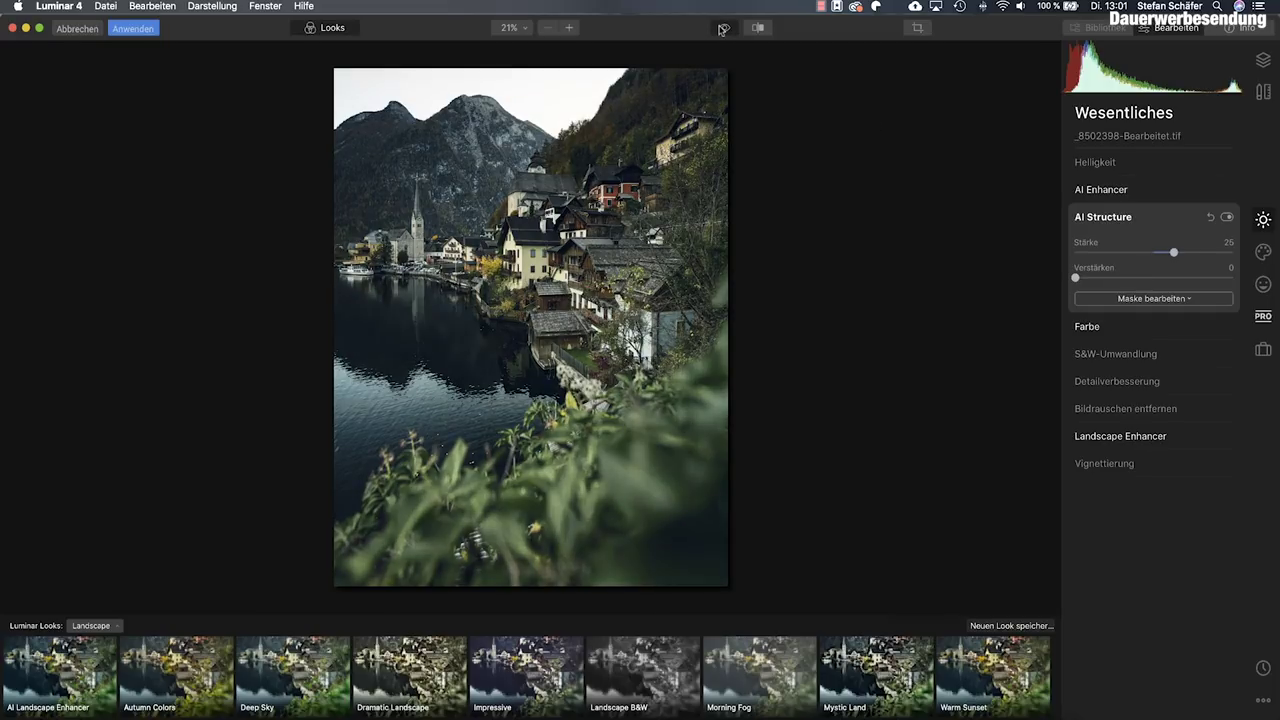
left_click(722, 29)
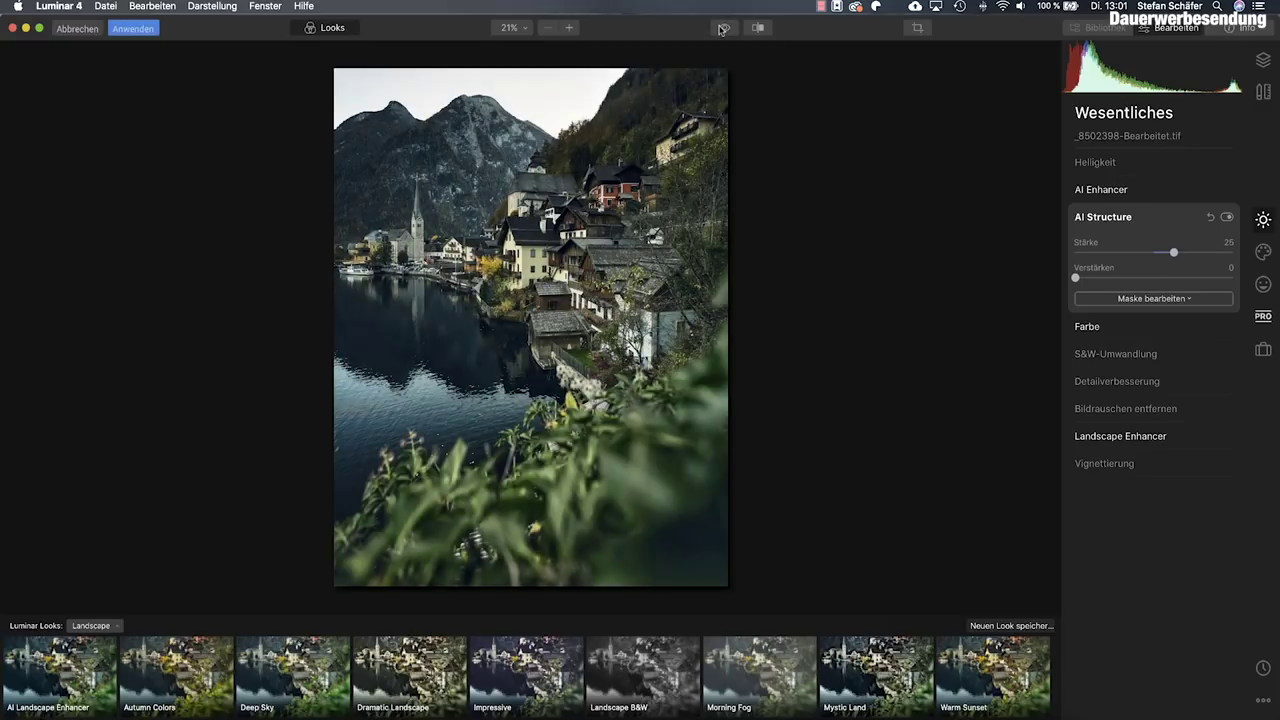
left_click(722, 29)
left_click(722, 29)
Step: Lower green saturation to −10 and Grünverbesserung to 8, compare, and apply the edits
left_click(1095, 326)
left_click_drag(1150, 422, 1146, 423)
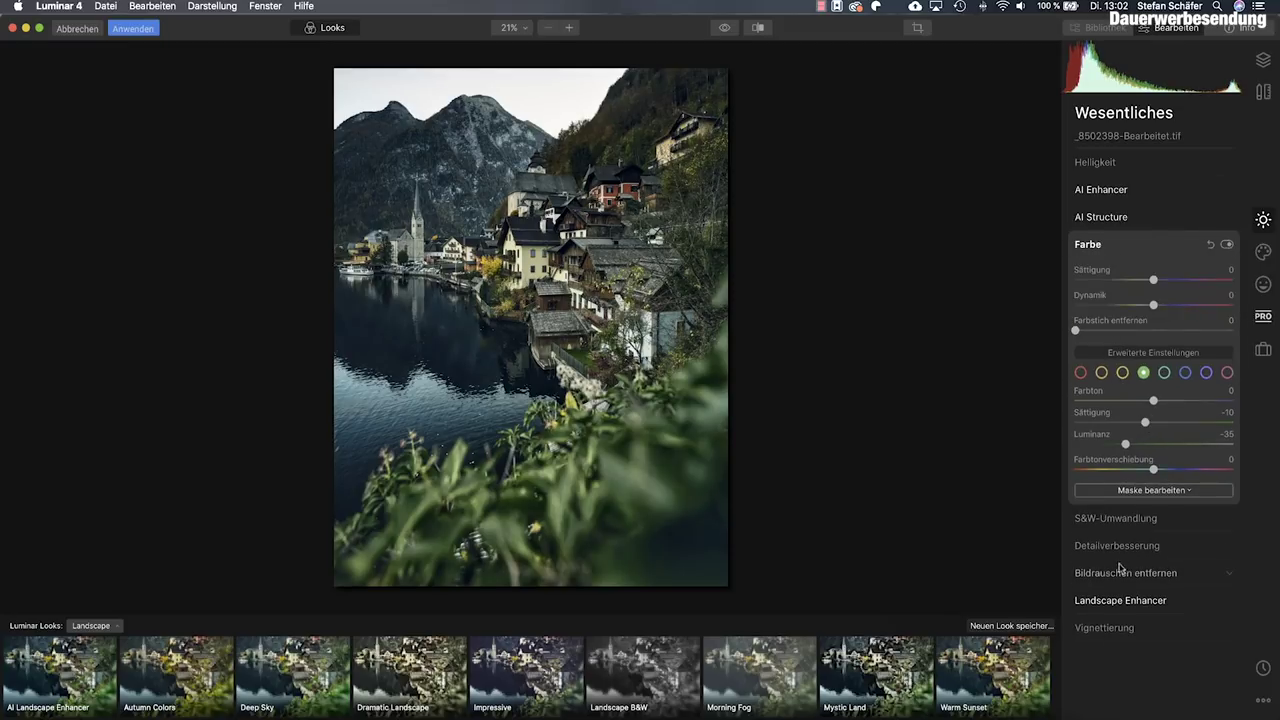
left_click(1118, 600)
left_click_drag(1099, 440, 1089, 441)
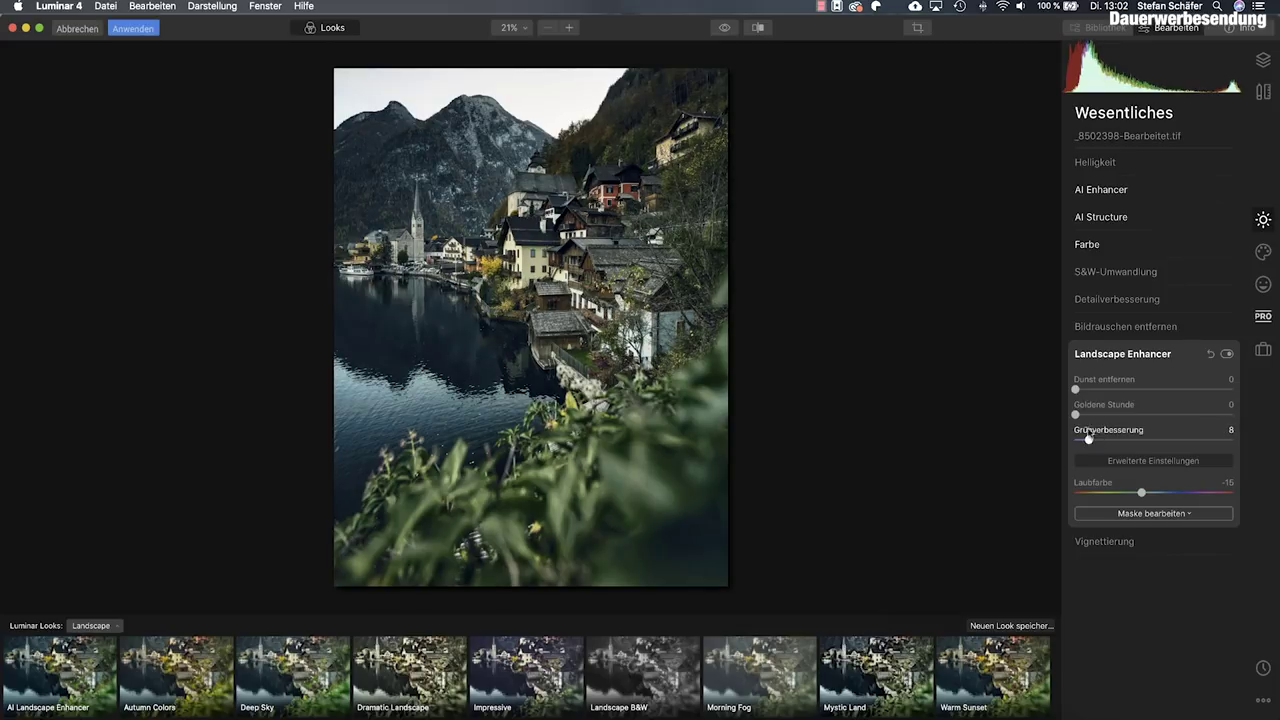
left_click(724, 27)
left_click(724, 27)
left_click(724, 27)
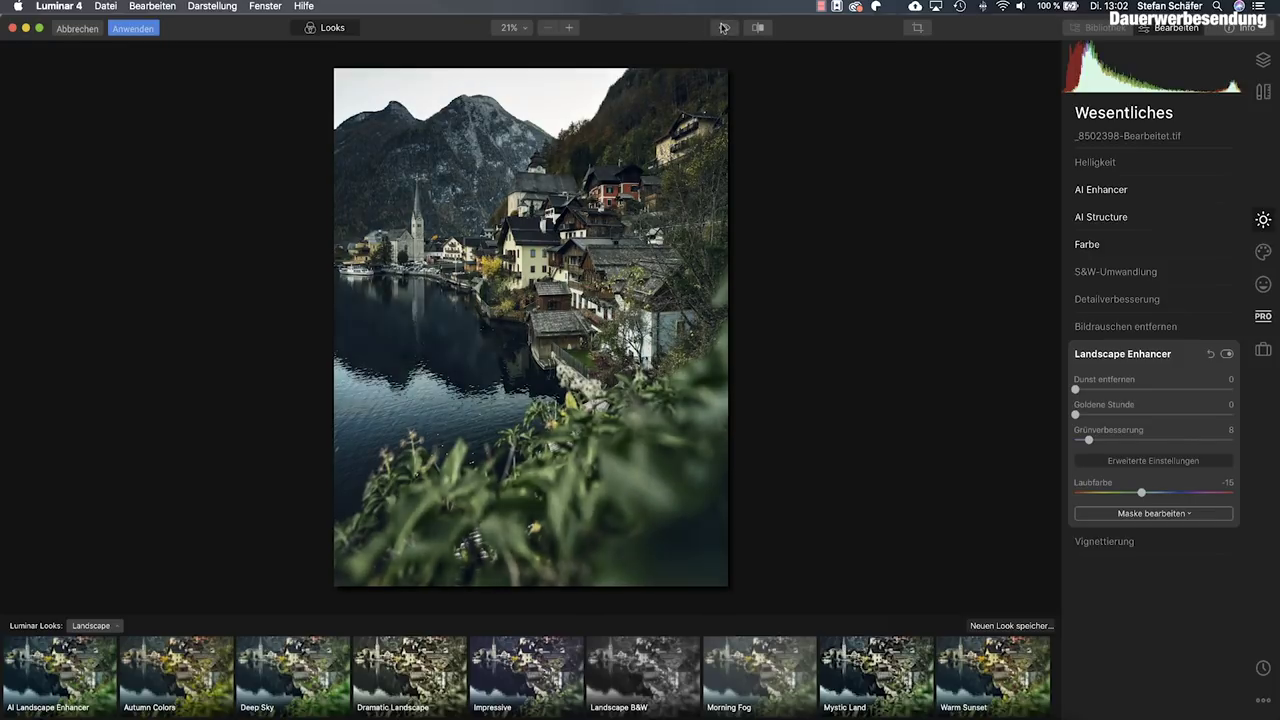
left_click(724, 27)
left_click(153, 31)
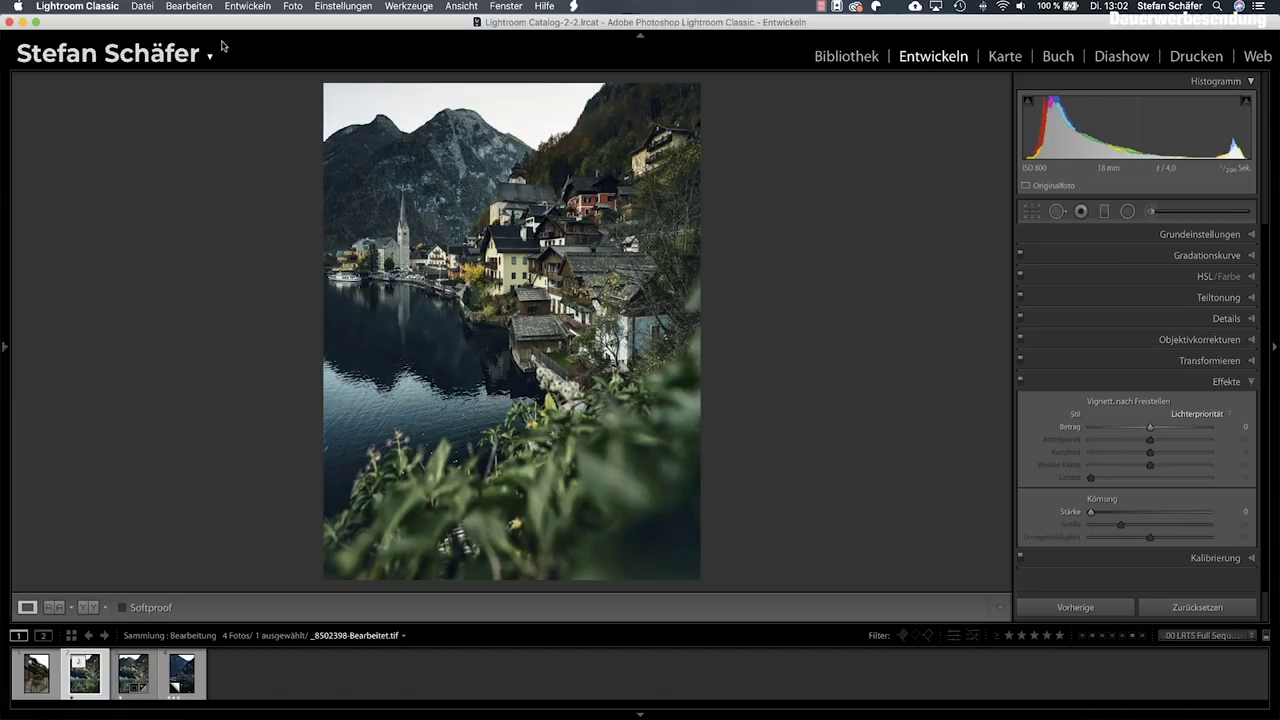
Step: Reset the original NEF to unedited and flip between it and the Luminar TIF
key("Right")
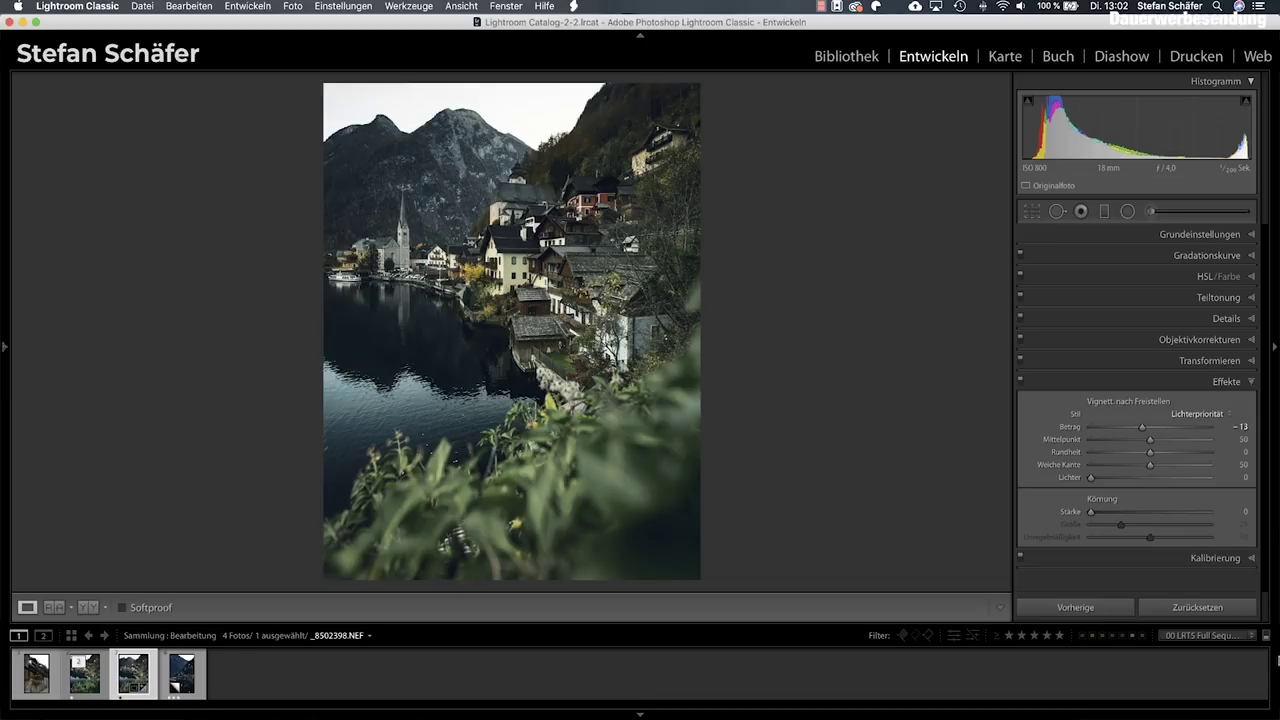
left_click(1153, 610)
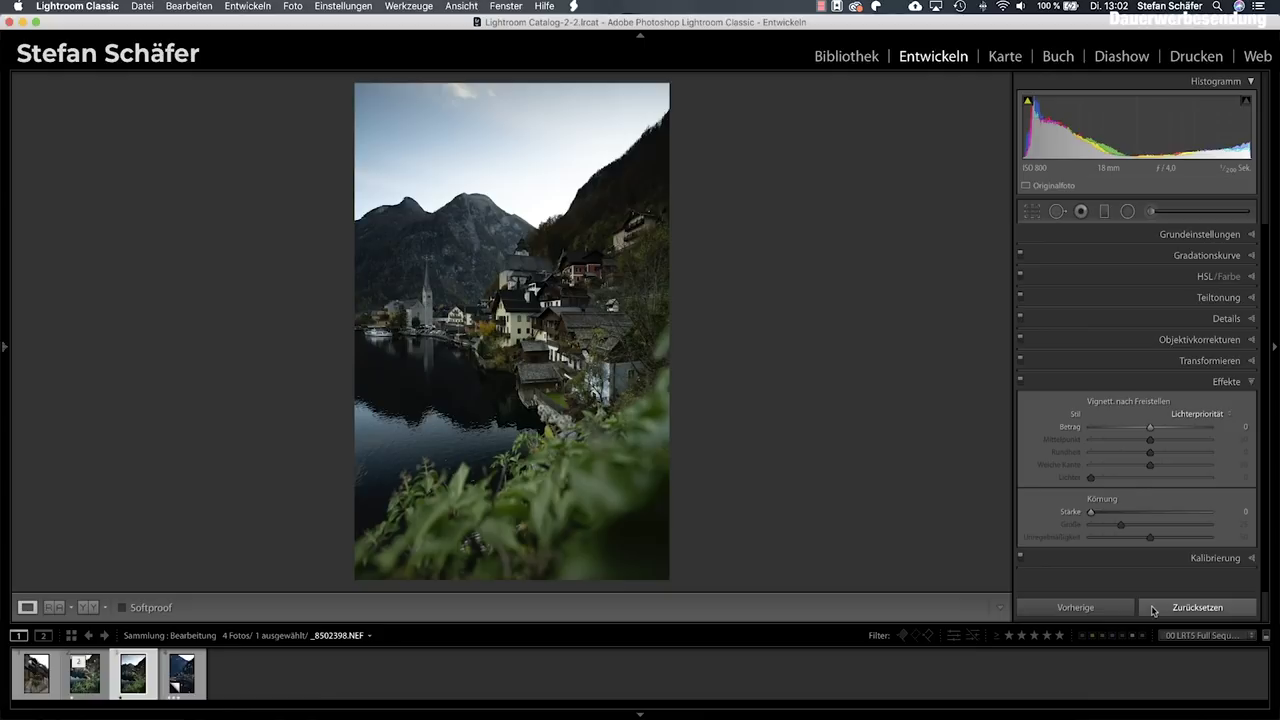
key("Left")
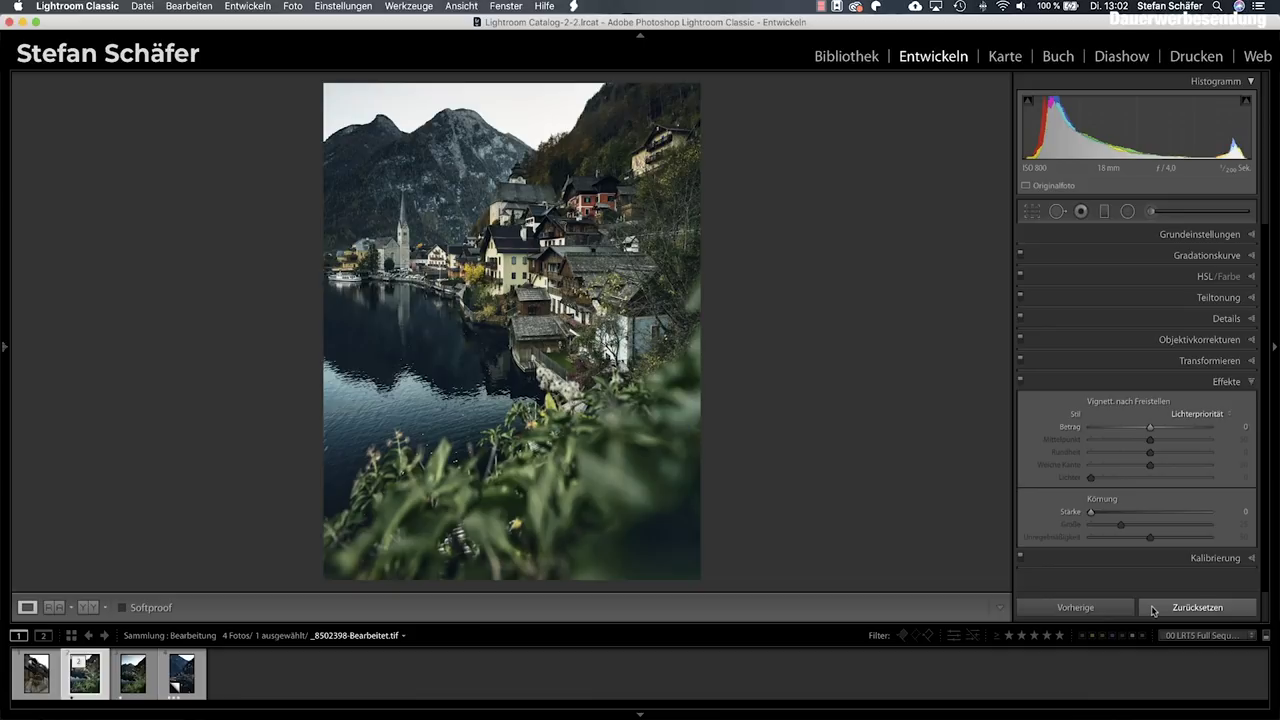
key("Right")
key("Left")
key("Right")
key("Left")
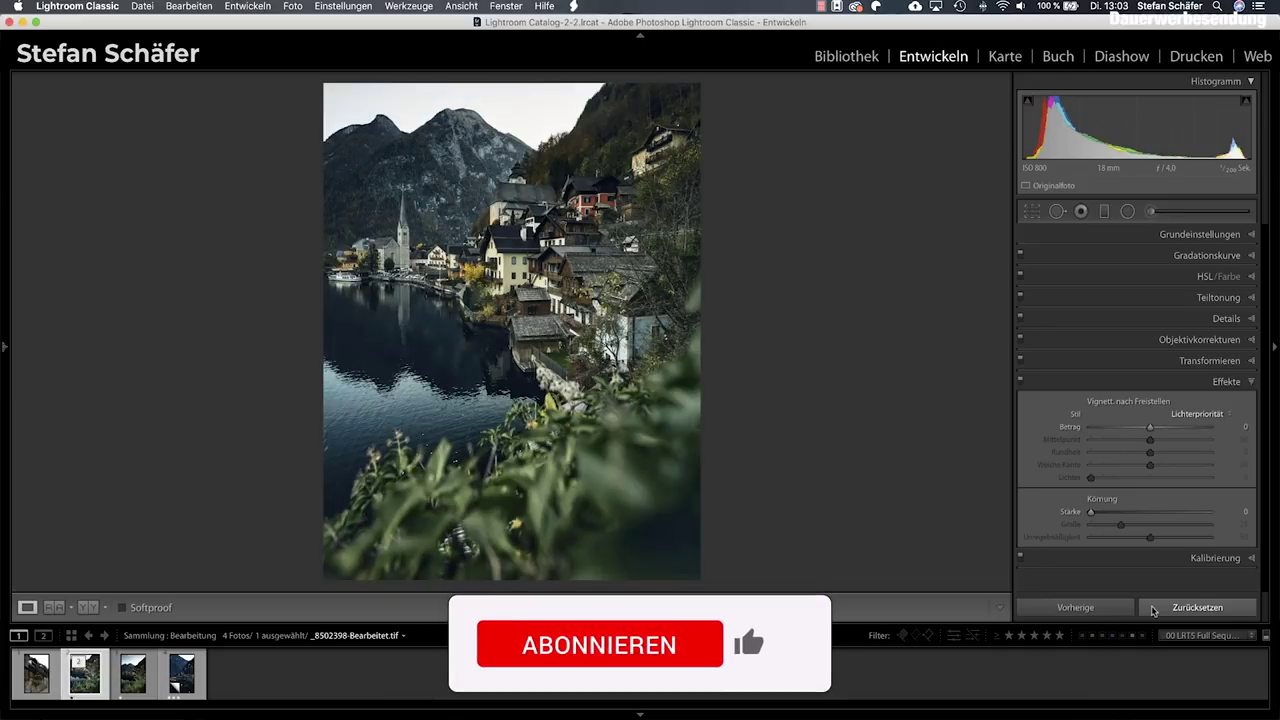
Step: Copy the lakeside NEF's develop settings and paste them onto the stairway house photo
key("Left")
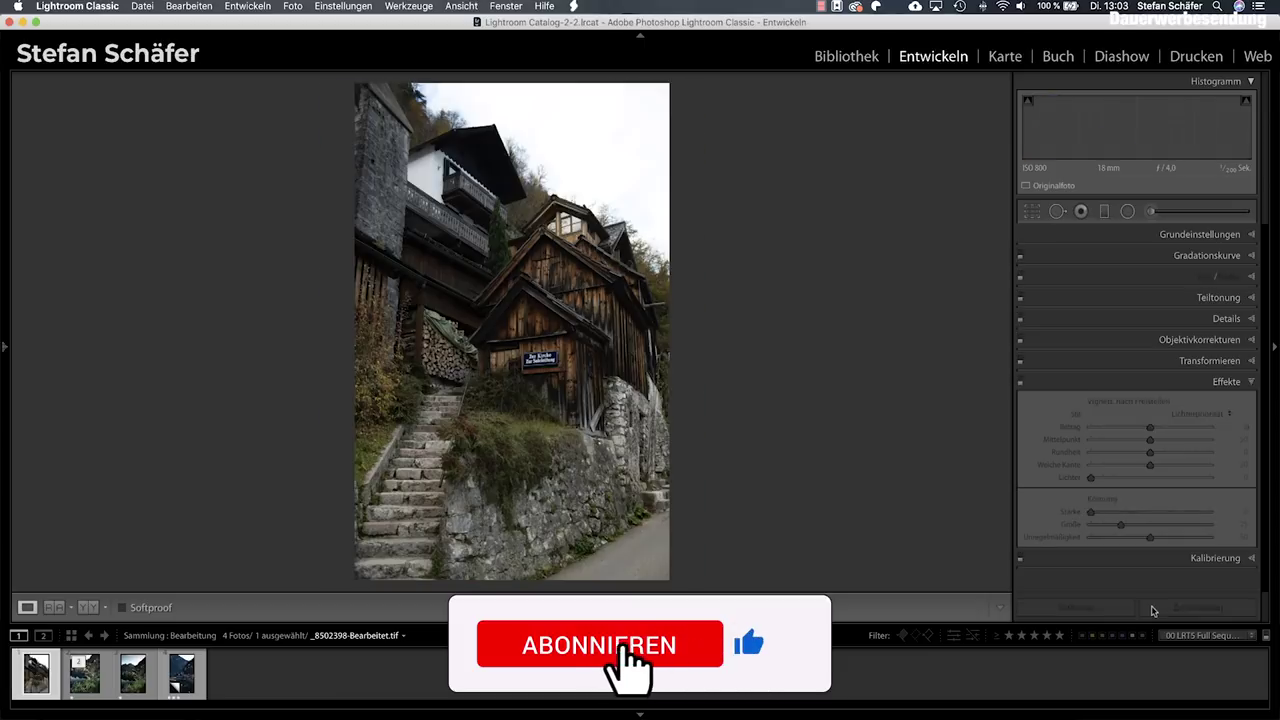
key("Right")
key("Right")
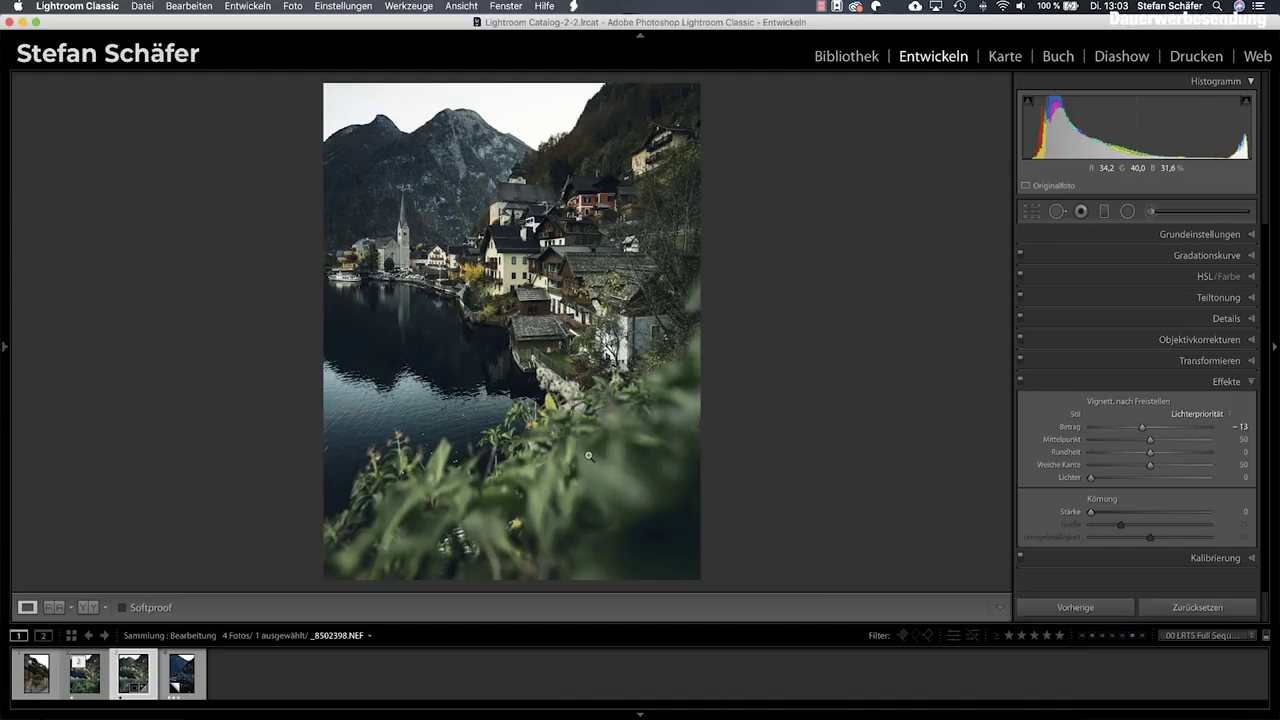
key("super+shift+c")
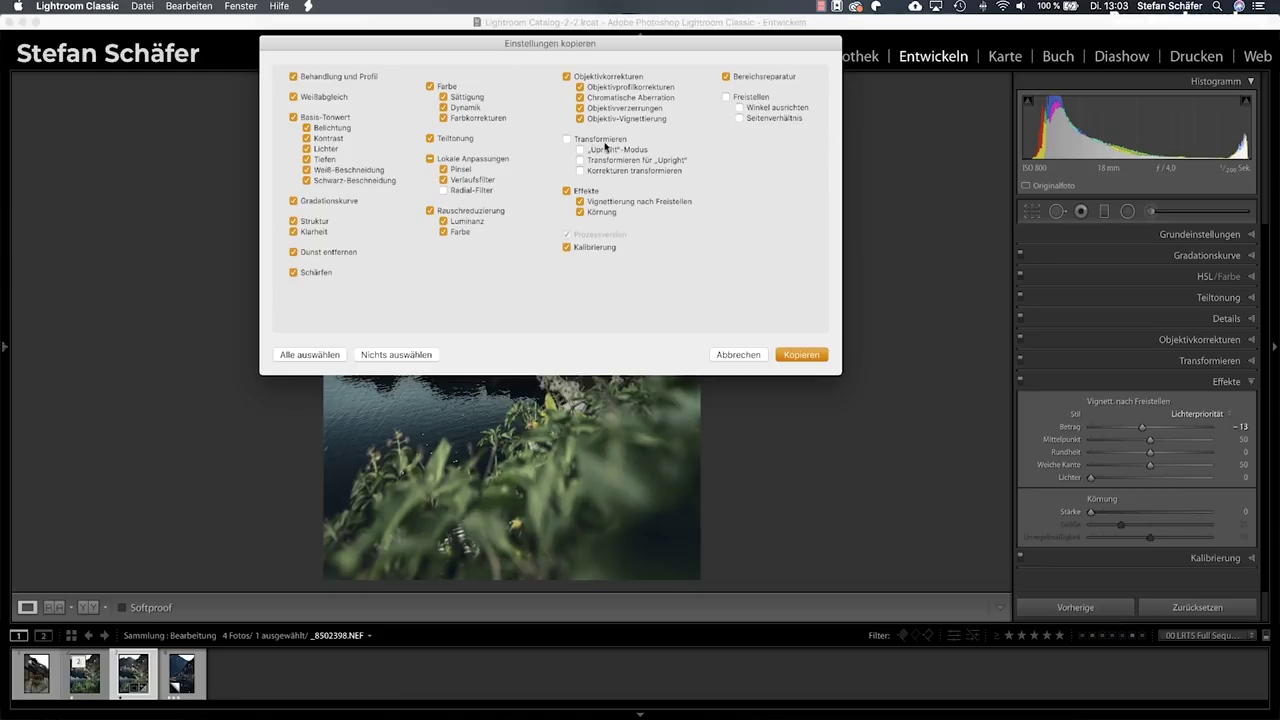
left_click(806, 356)
left_click(32, 676)
key("super+shift+v")
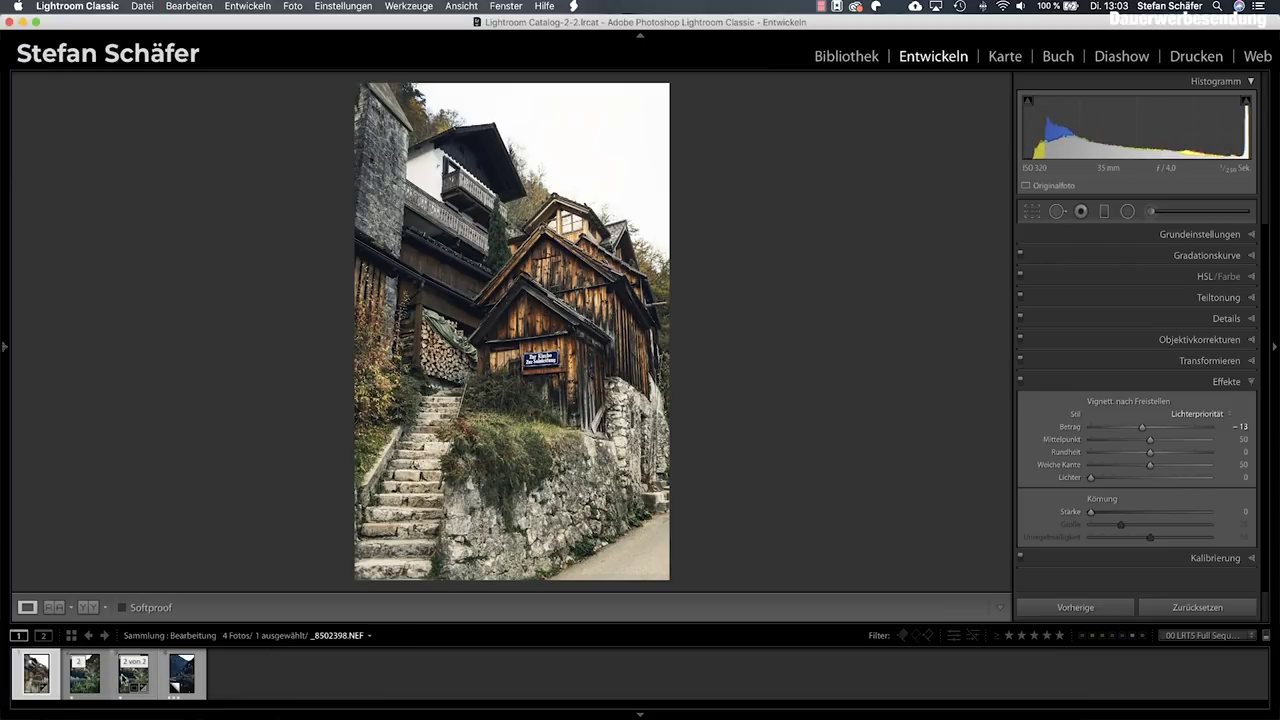
Step: Apply a 4 x 5 portrait crop to the wooden house photo, nudging it lower
left_click(1032, 211)
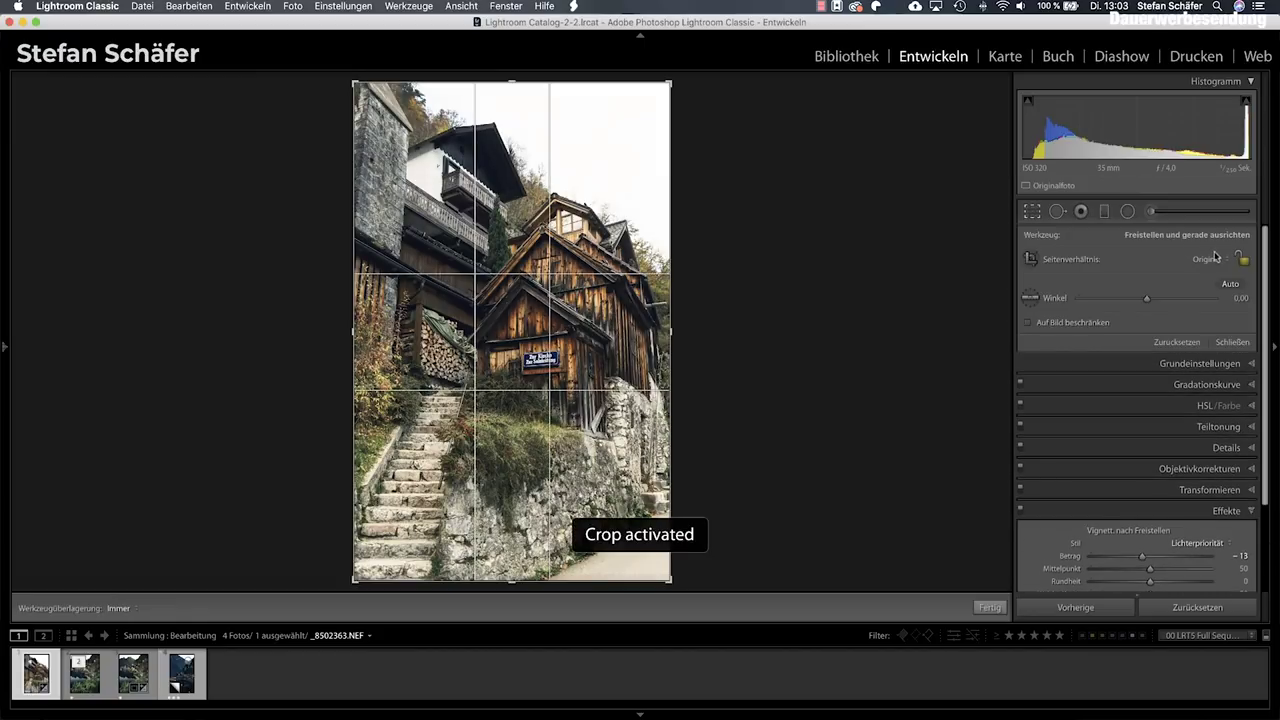
left_click(1208, 261)
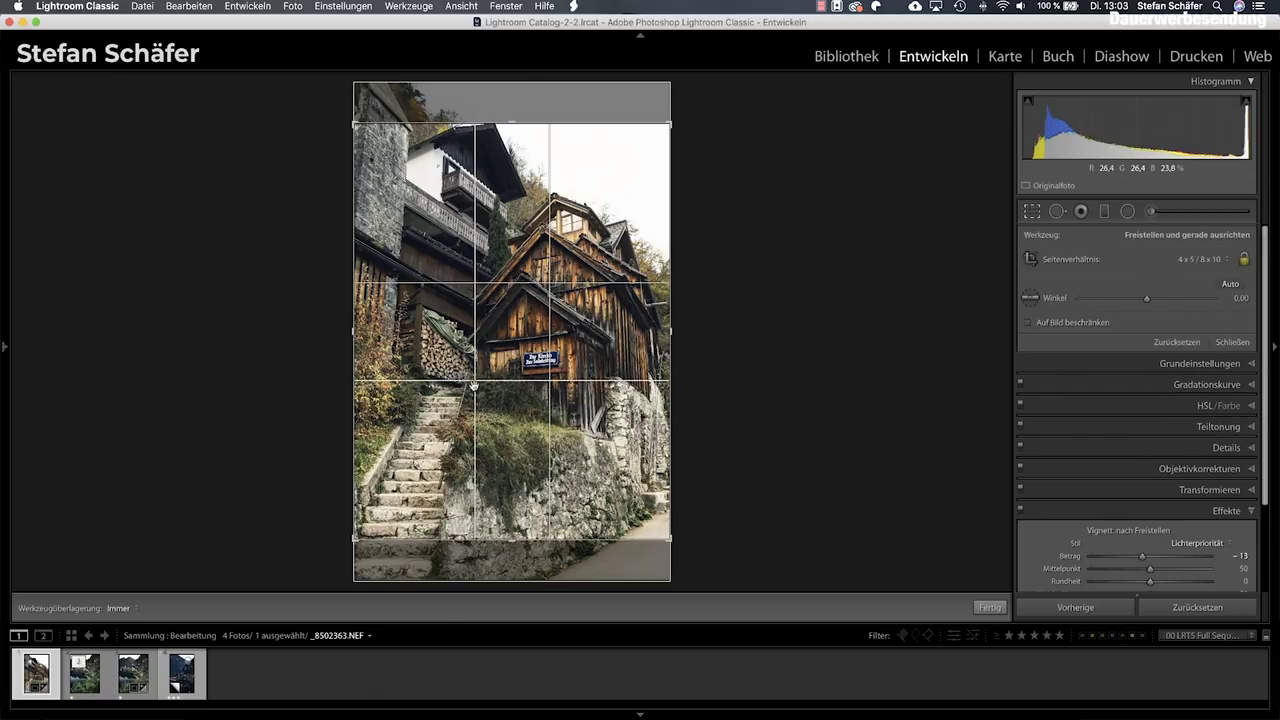
left_click_drag(473, 490, 475, 503)
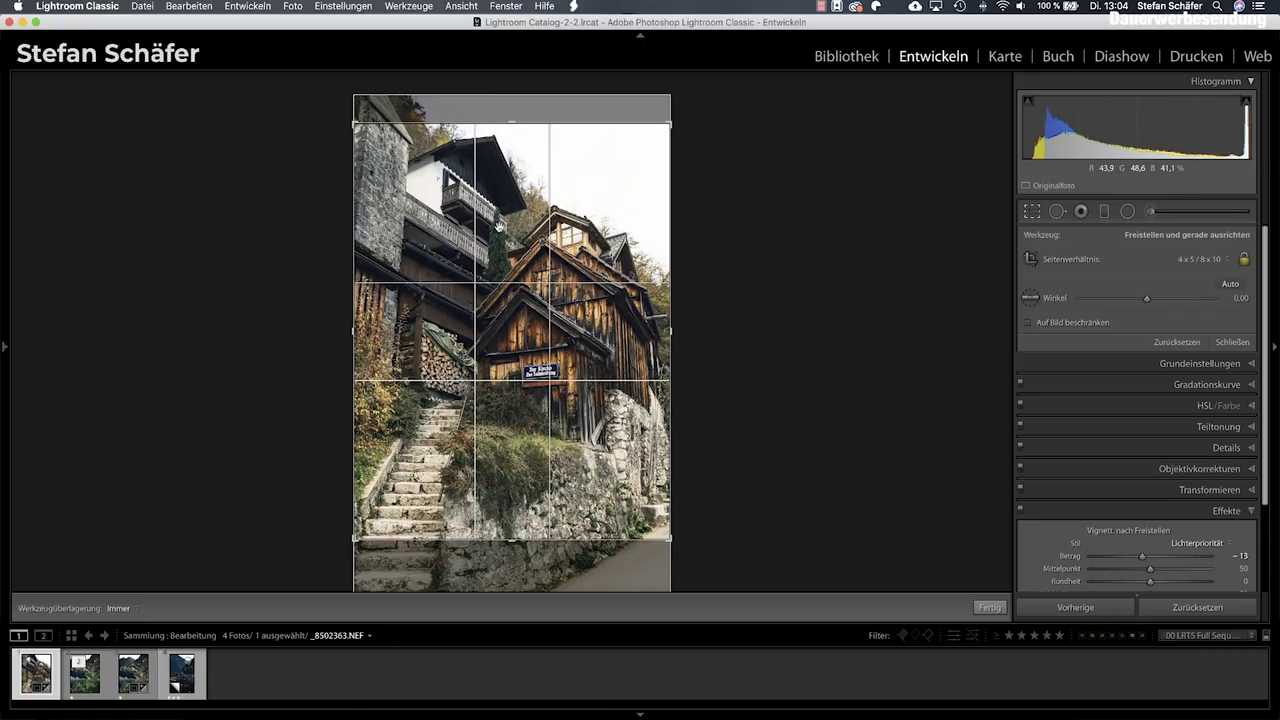
left_click_drag(498, 228, 498, 230)
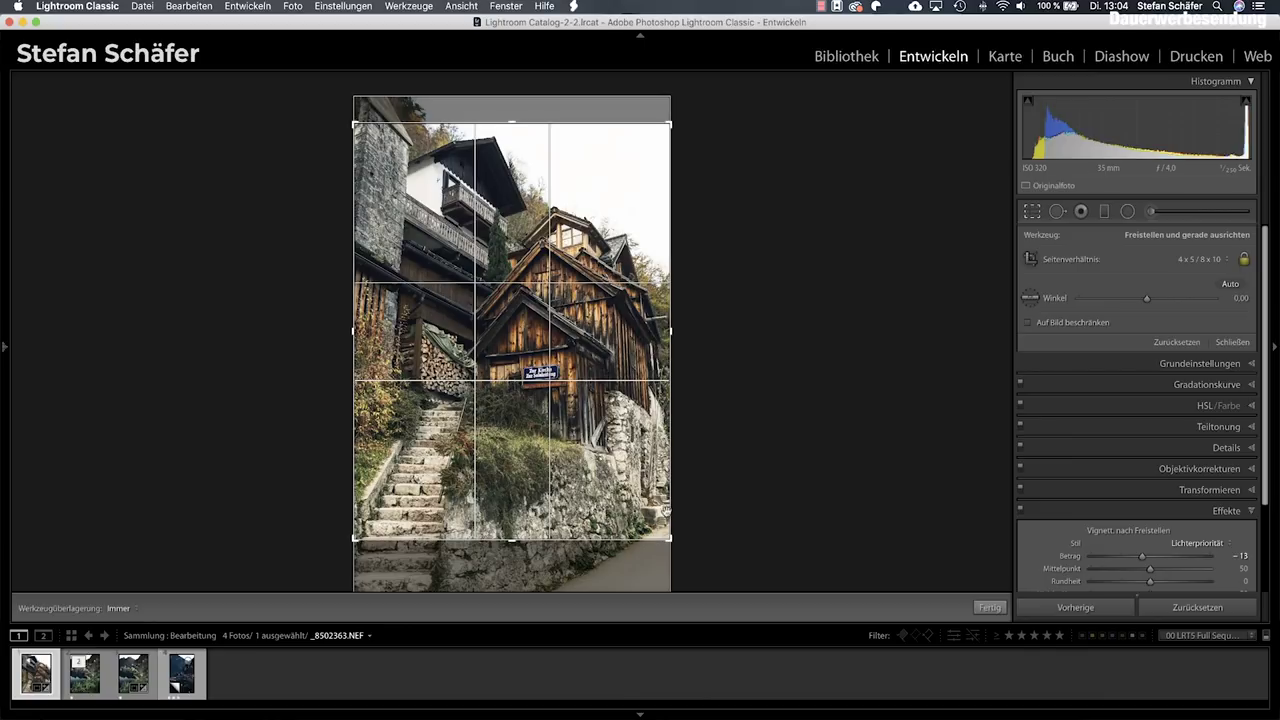
left_click_drag(603, 478, 603, 480)
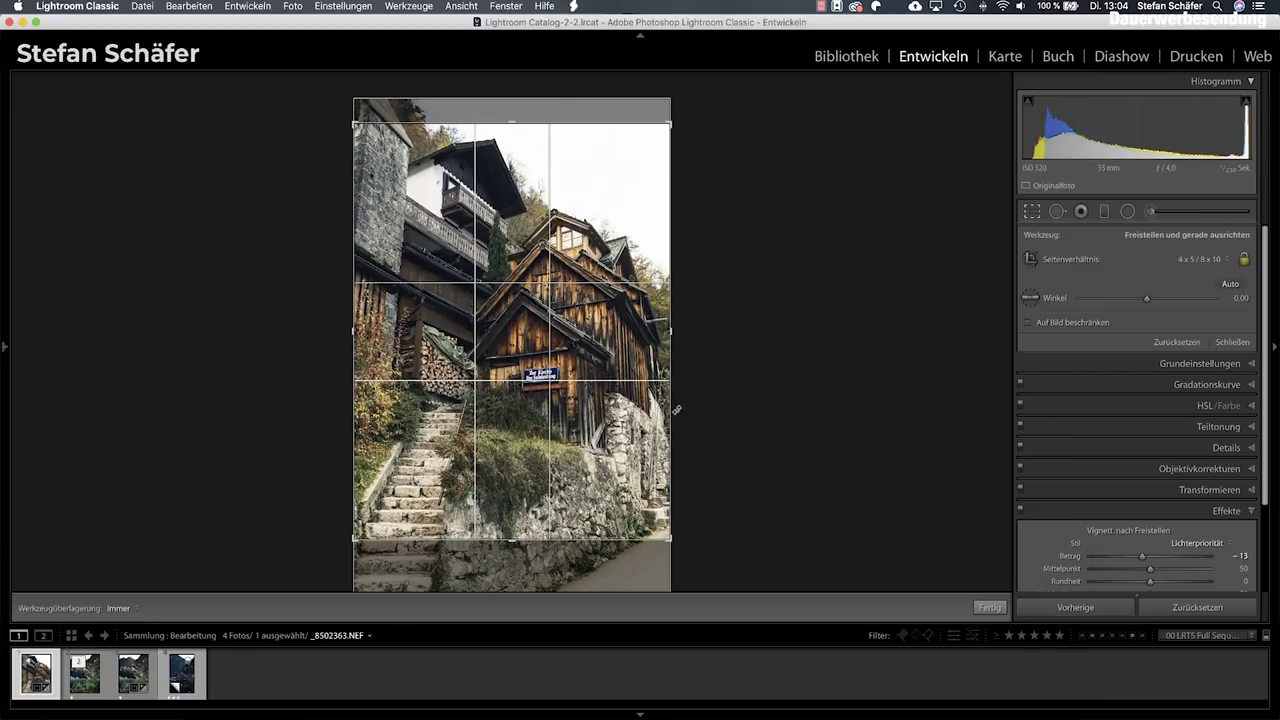
left_click(987, 607)
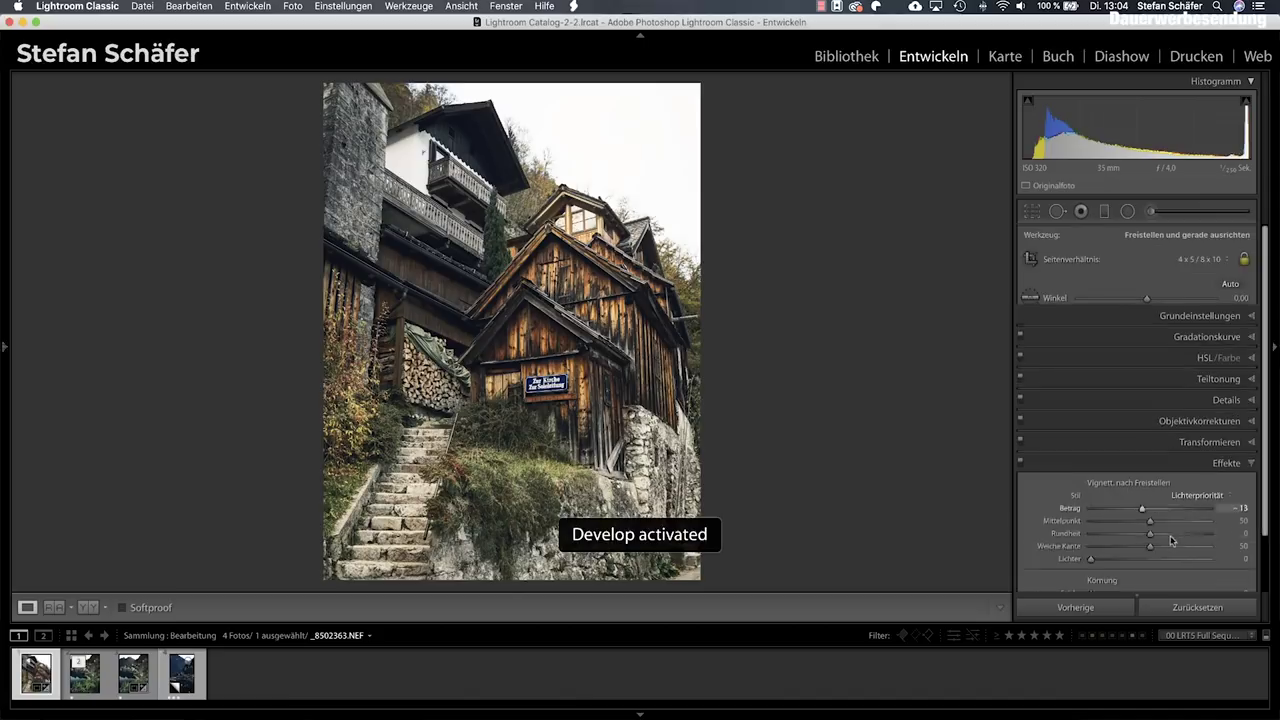
Step: Apply Upright Auto to the house photo, cool it to 6,114 temperature, then open the night lake photo
left_click(1210, 360)
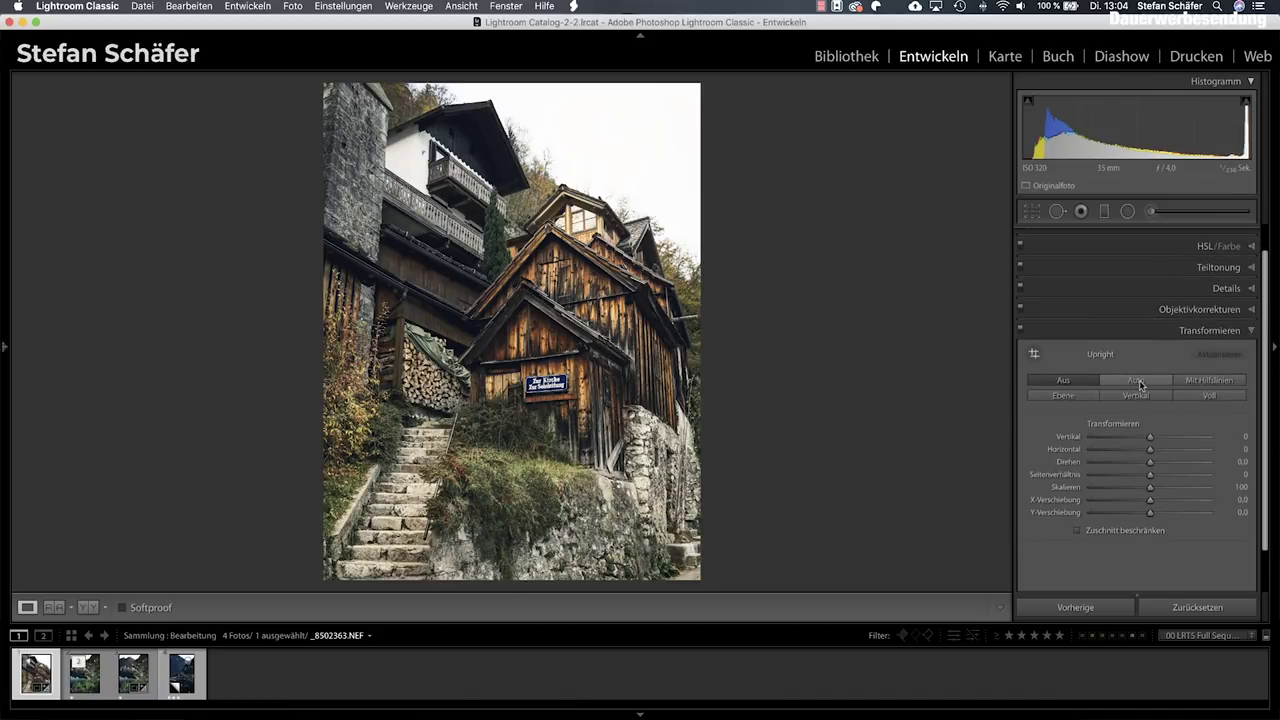
left_click(1137, 381)
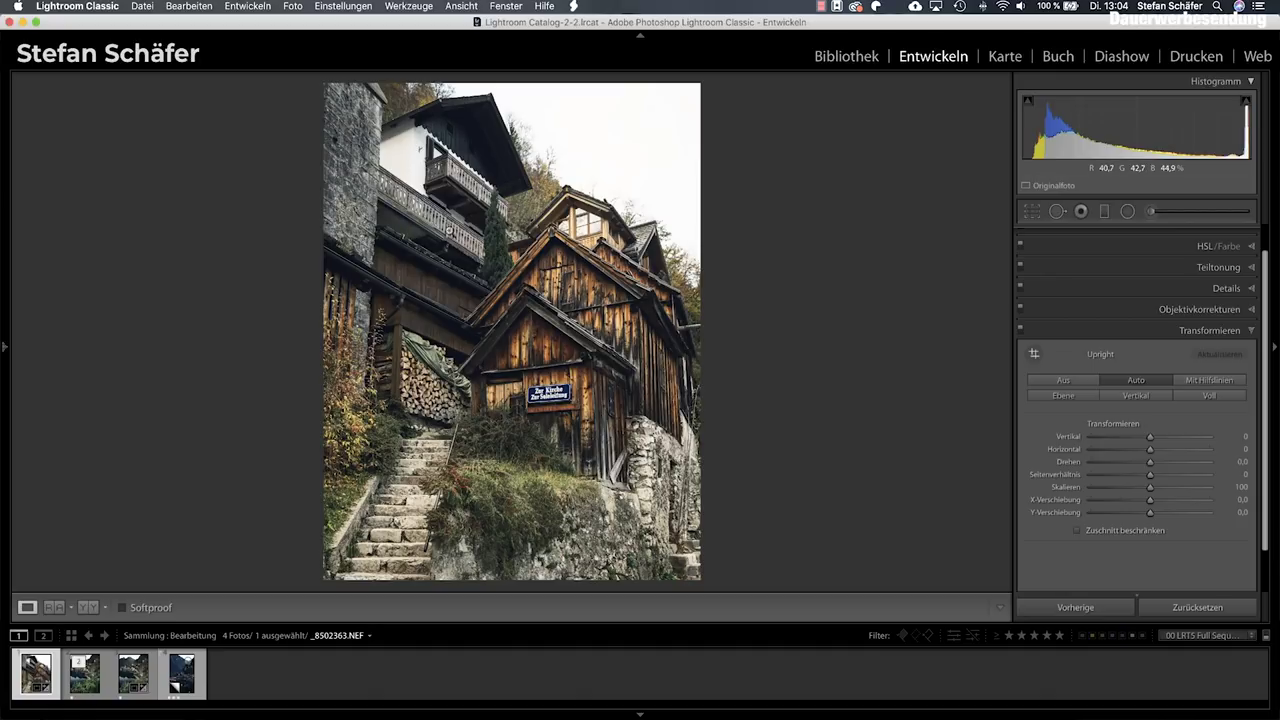
scroll(1173, 241, "up", 2)
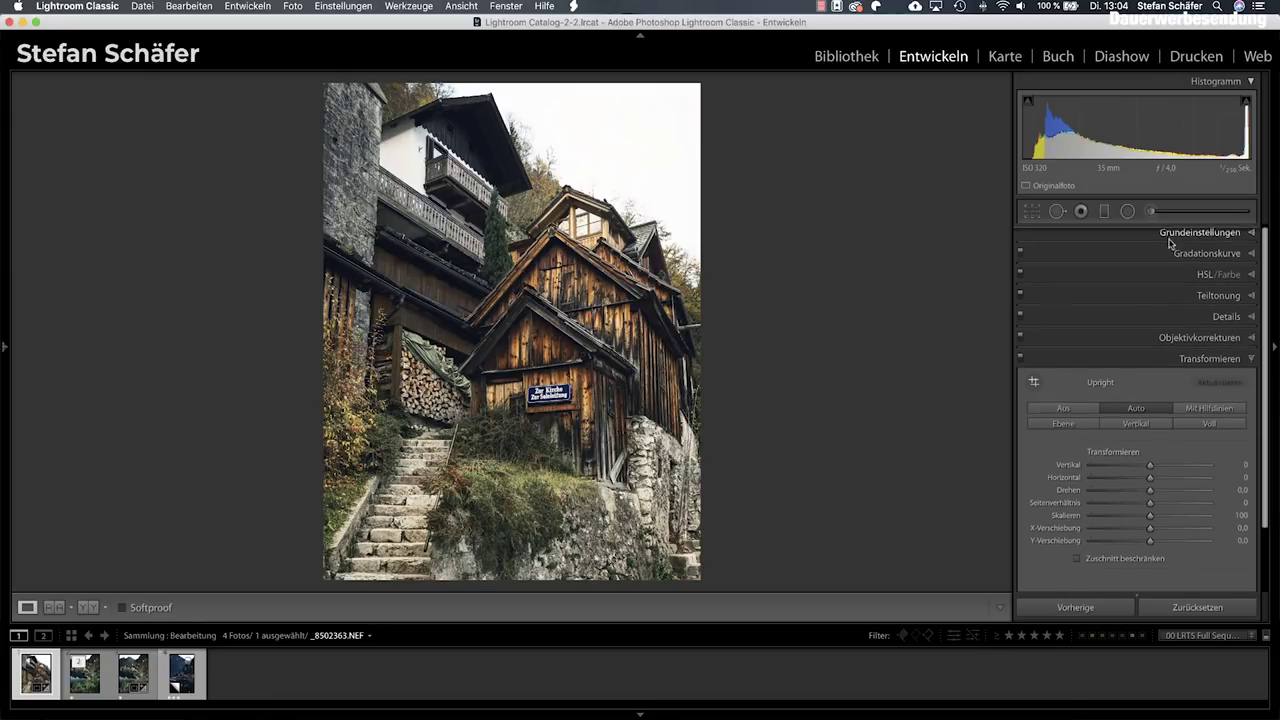
left_click(1220, 236)
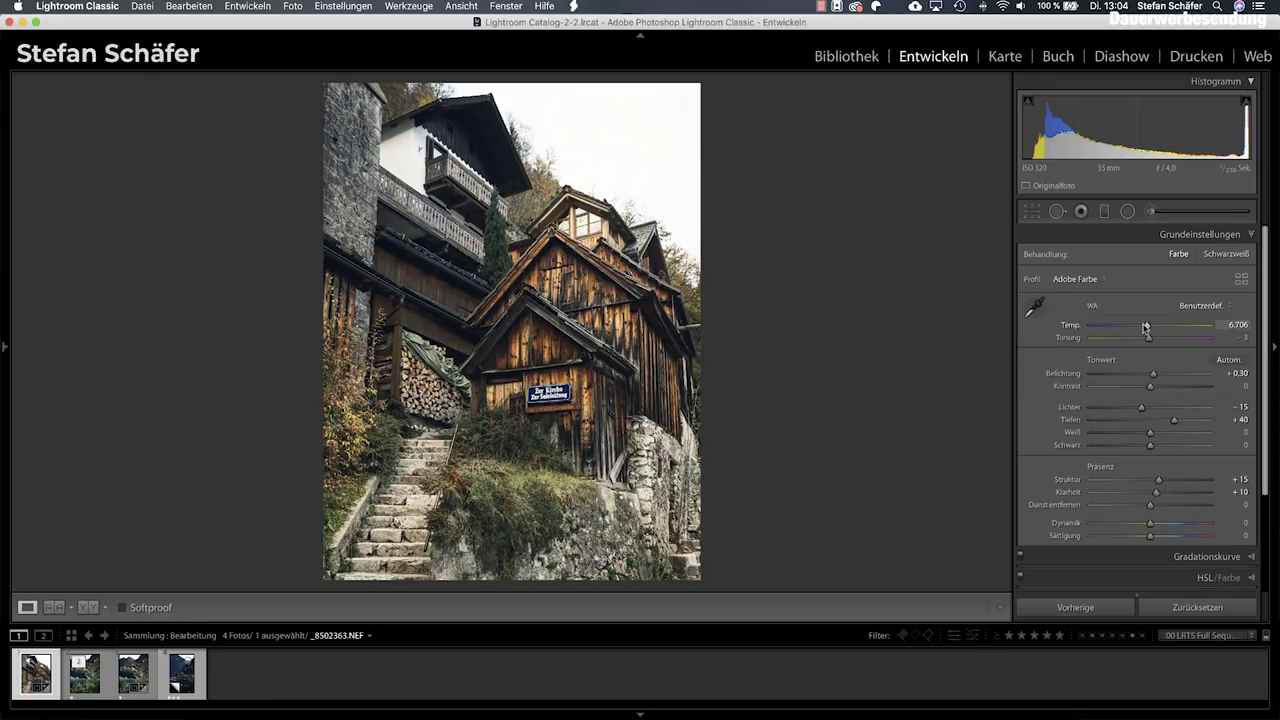
left_click_drag(1140, 328, 1138, 328)
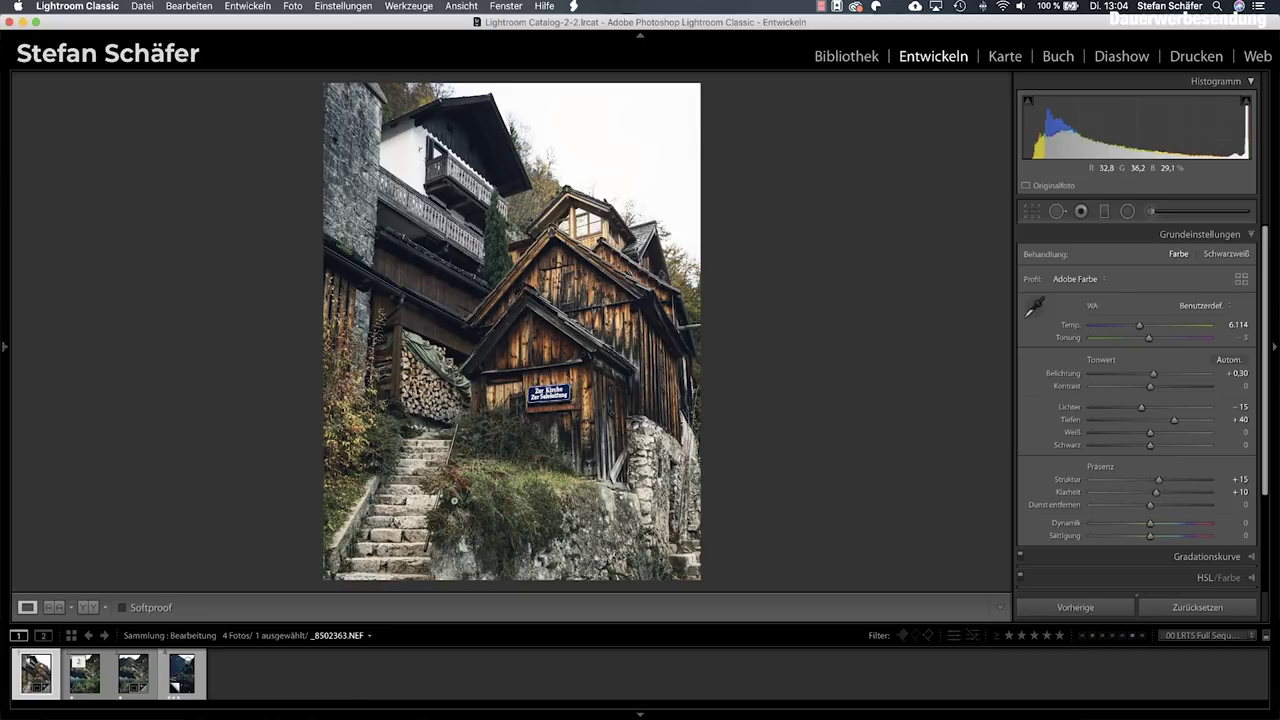
left_click(187, 687)
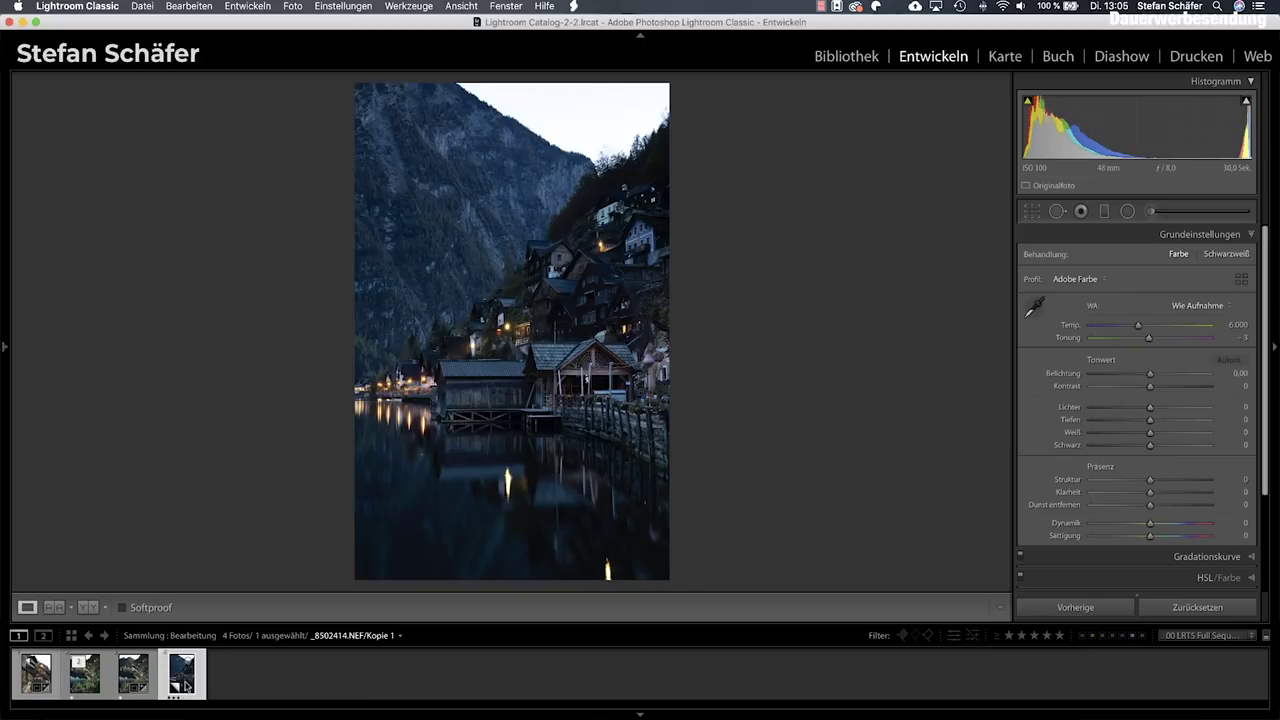
Step: Paste the house photo's grade, warm temperature to 9,006, and crop the lake photo to 4 x 5 / 8 x 10
key("super+shift+v")
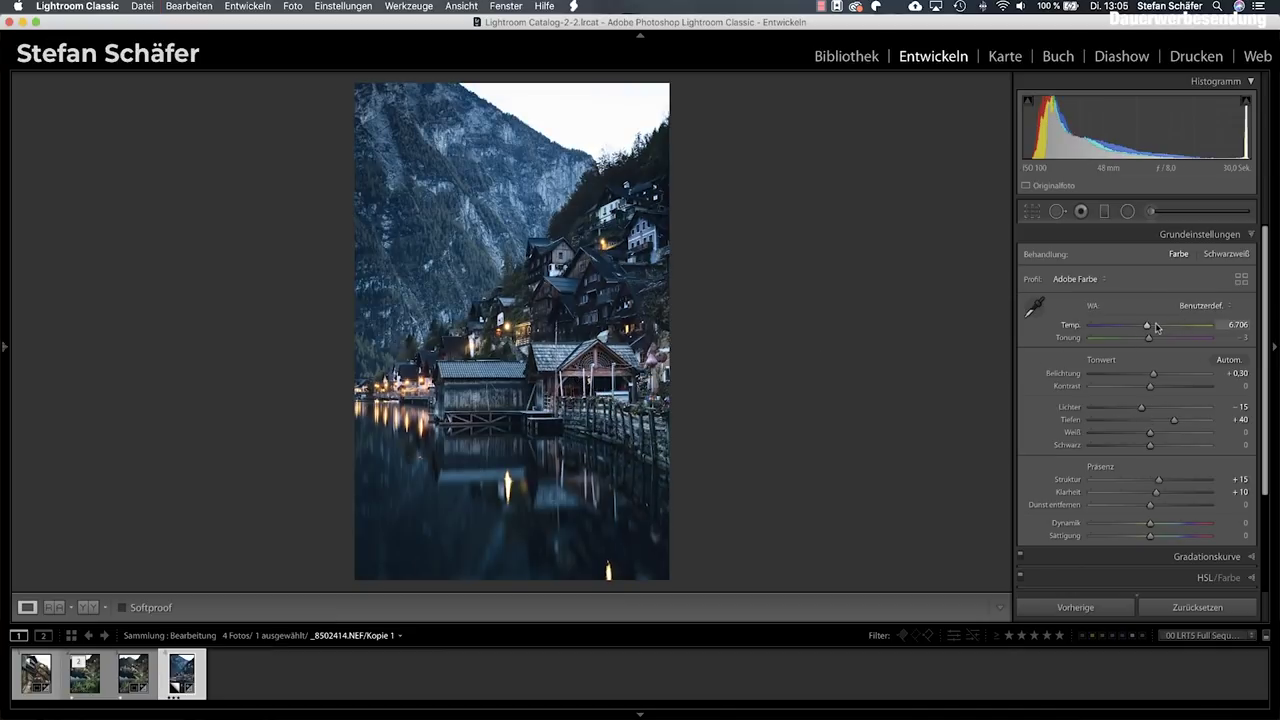
left_click_drag(1148, 328, 1168, 328)
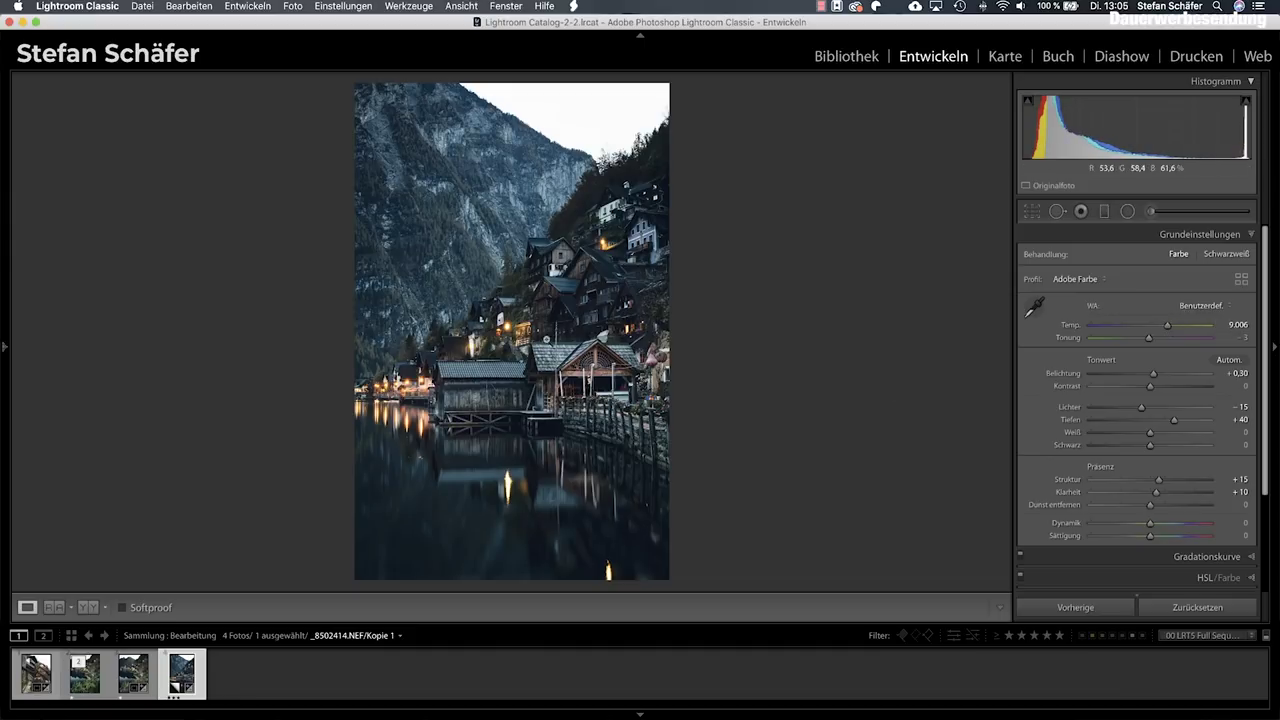
left_click(1033, 212)
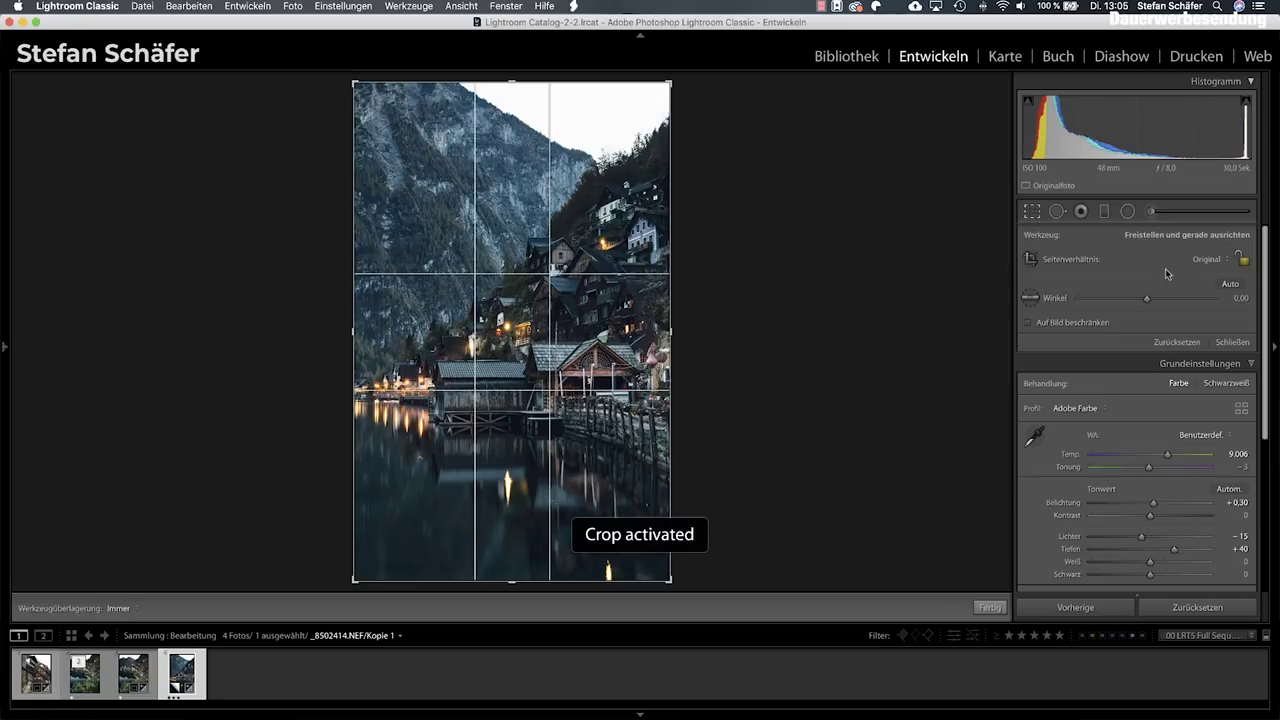
left_click(1222, 257)
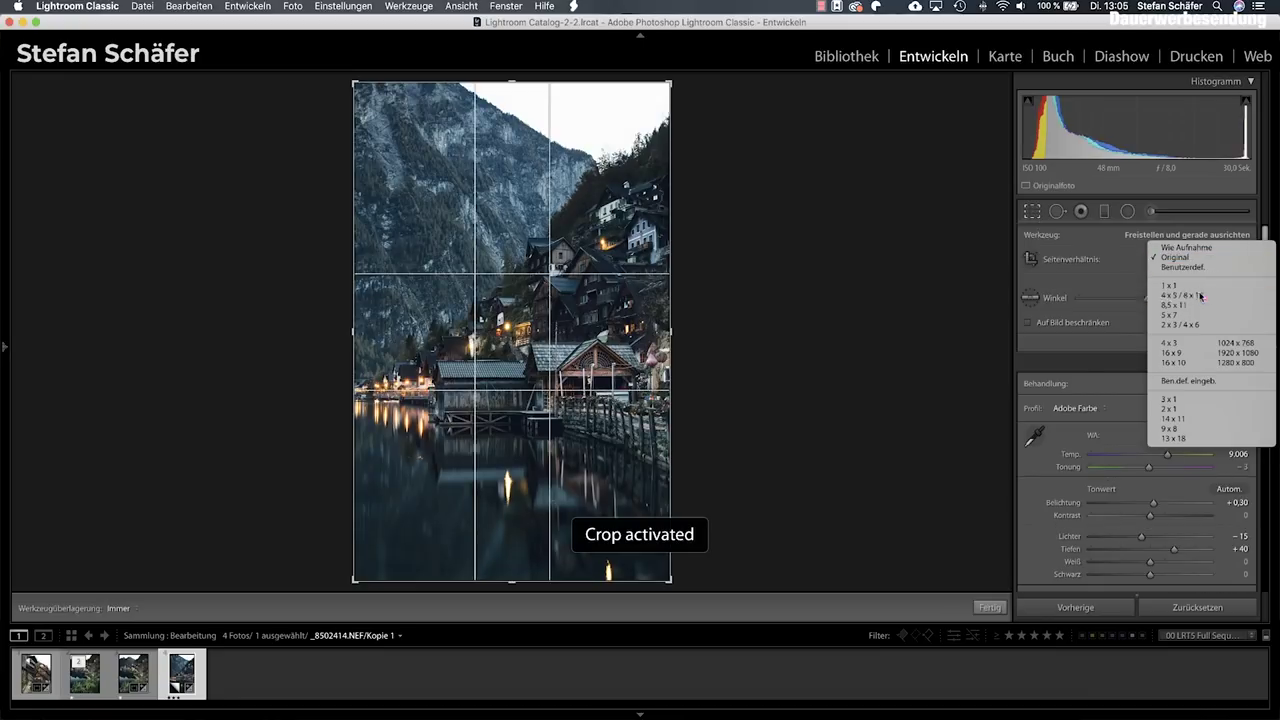
left_click(1212, 297)
left_click_drag(560, 400, 560, 385)
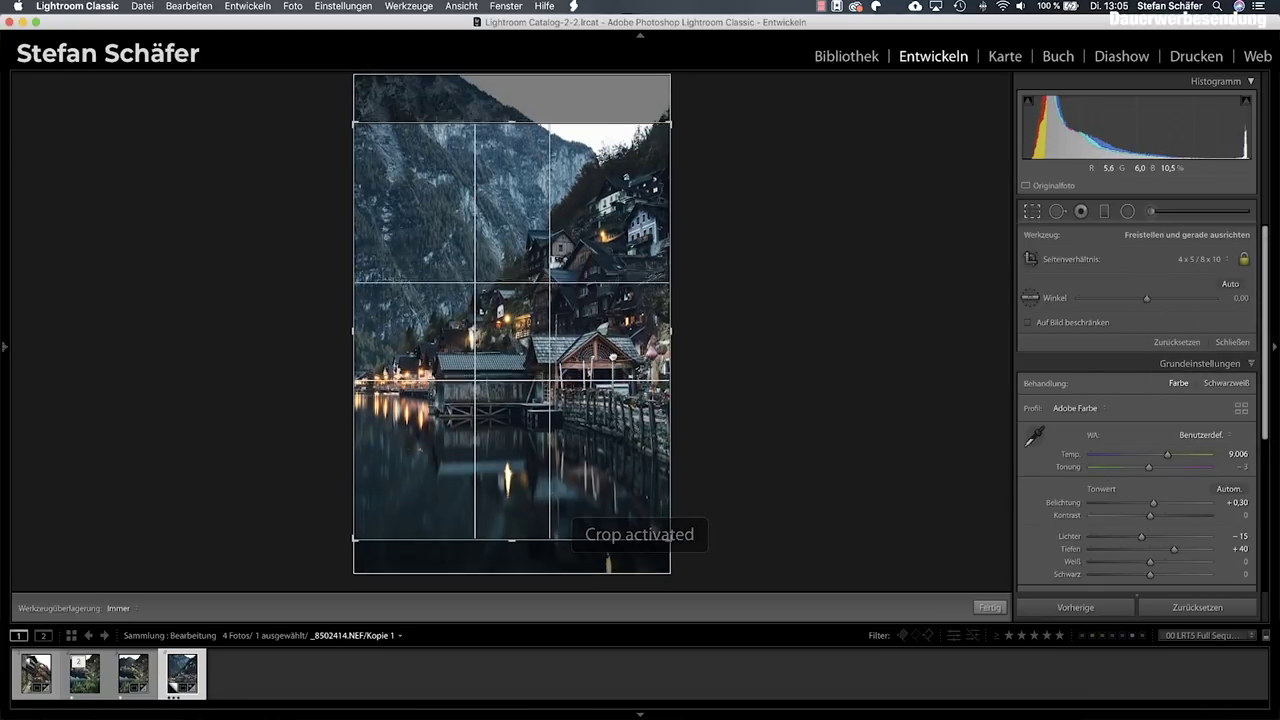
left_click_drag(608, 556, 607, 531)
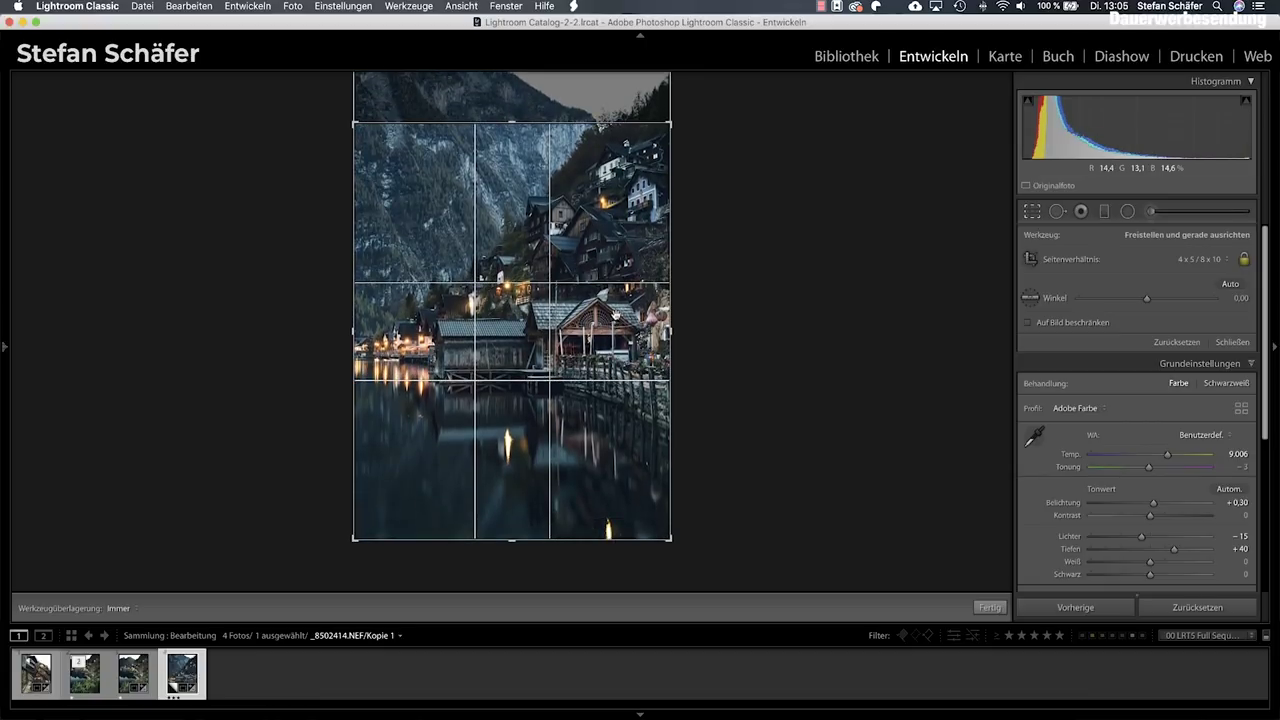
key("r")
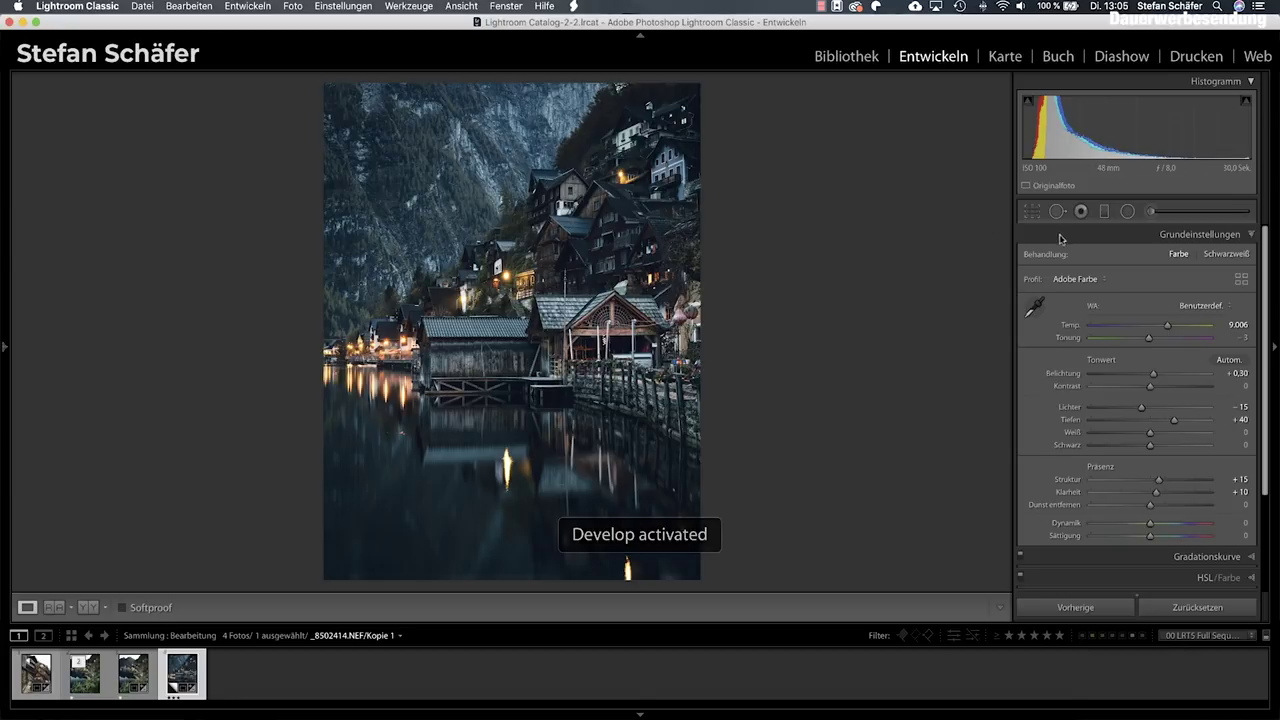
Step: Heal the bright light near the lake photo's top edge with Spot Removal, sampling beside it
left_click(1060, 212)
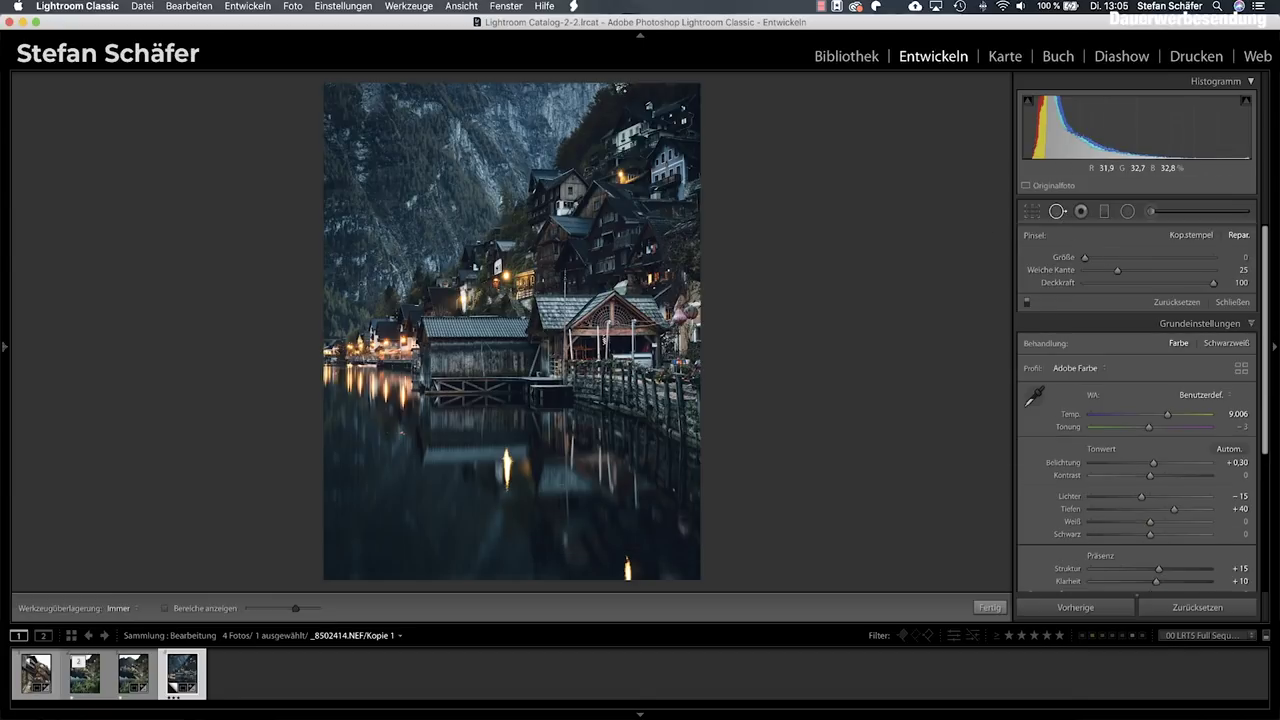
scroll(622, 90, "up", 5)
scroll(622, 90, "down", 1)
left_click(621, 89)
mouse_move(621, 189)
left_mouse_down()
mouse_move(665, 92)
mouse_move(604, 112)
left_mouse_up()
left_click(621, 89, "alt")
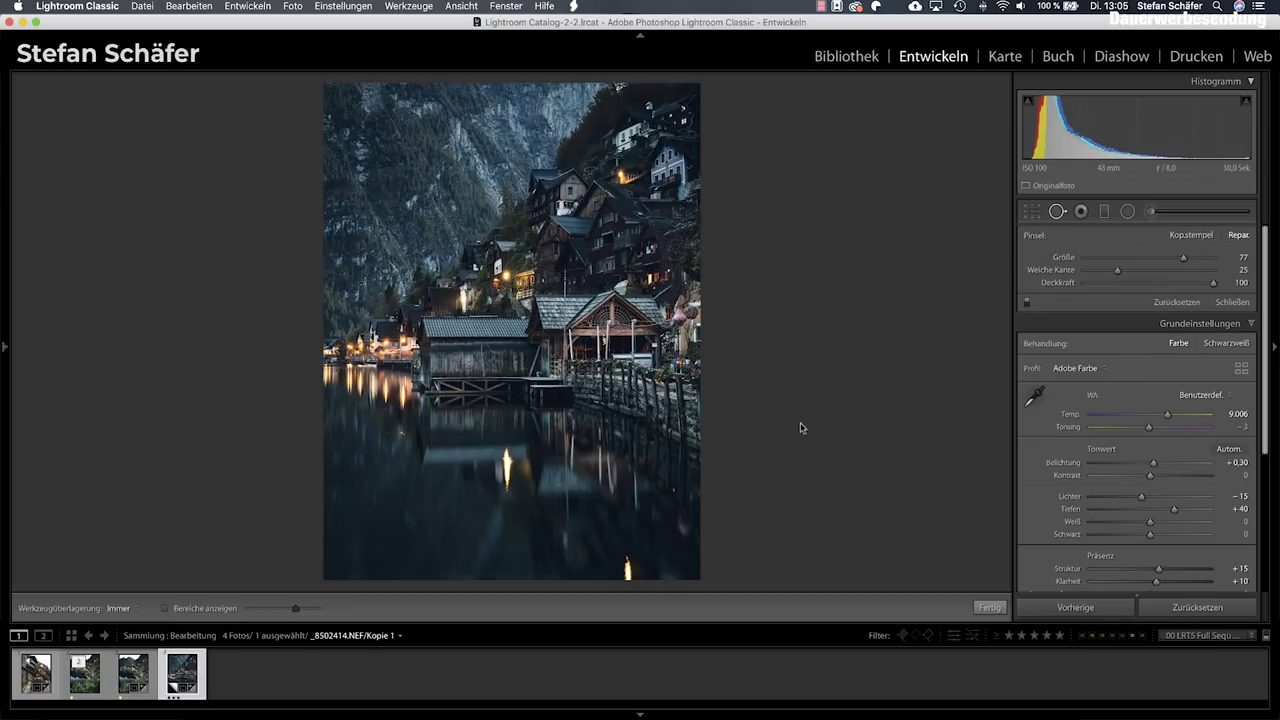
left_click(988, 607)
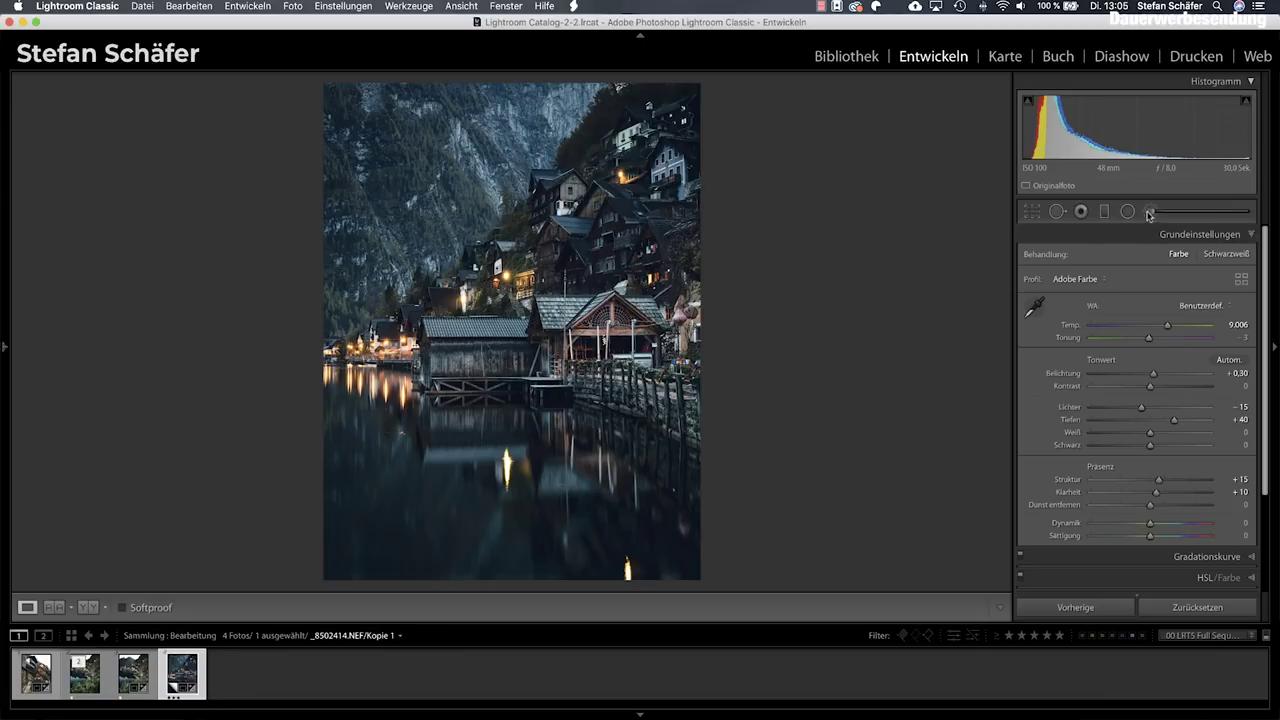
Step: Add a zero-contrast +0.39 exposure radial filter over the boathouse and duplicate it onto the central house
left_click(1127, 212)
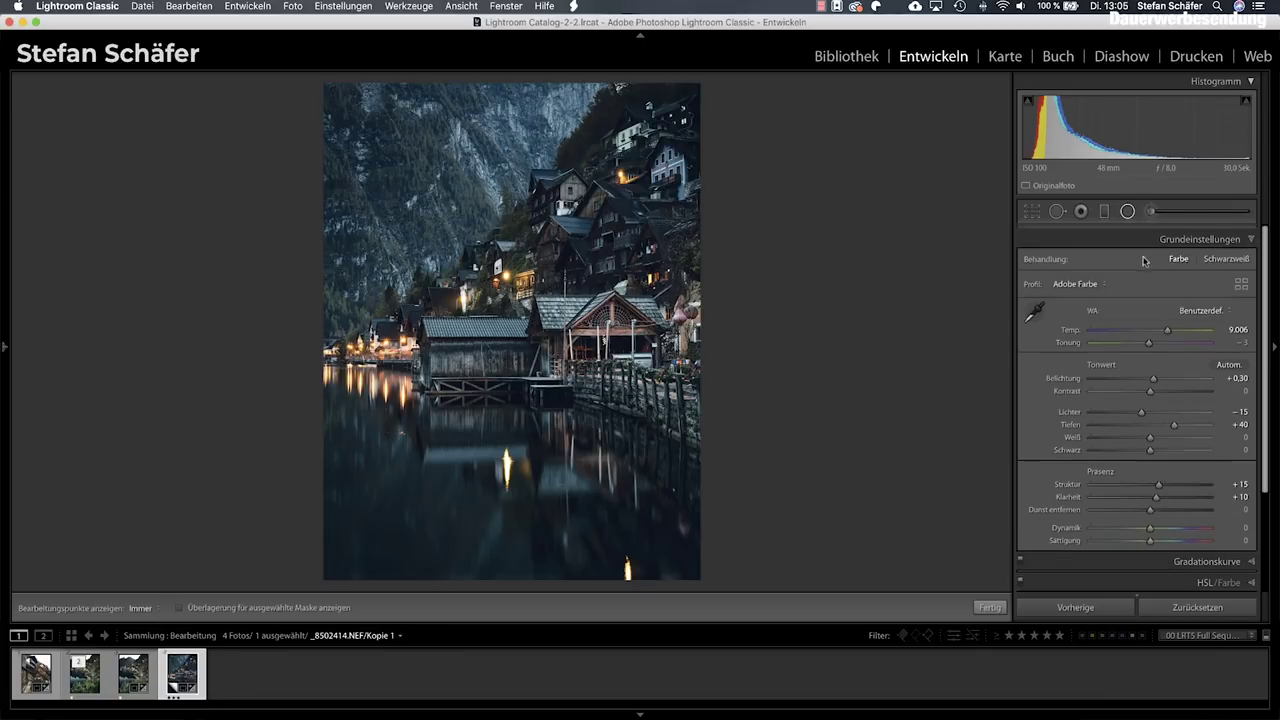
double_click(1165, 318)
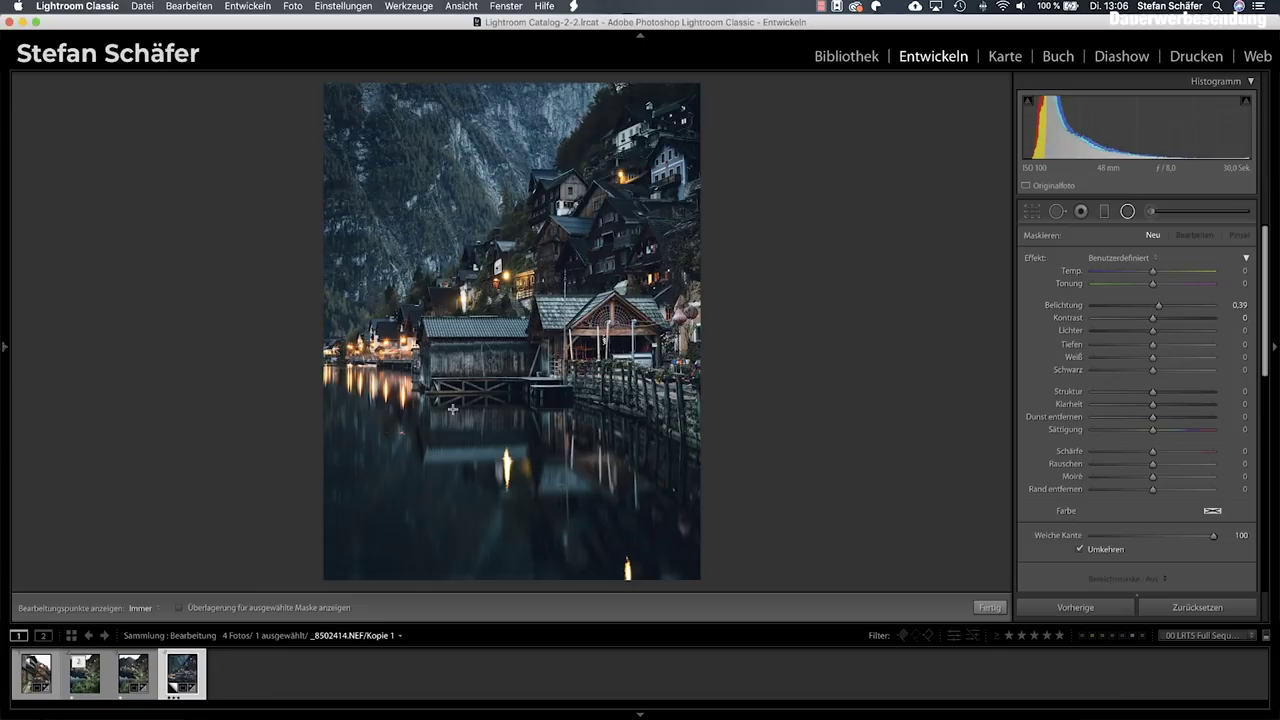
left_click_drag(478, 359, 525, 378)
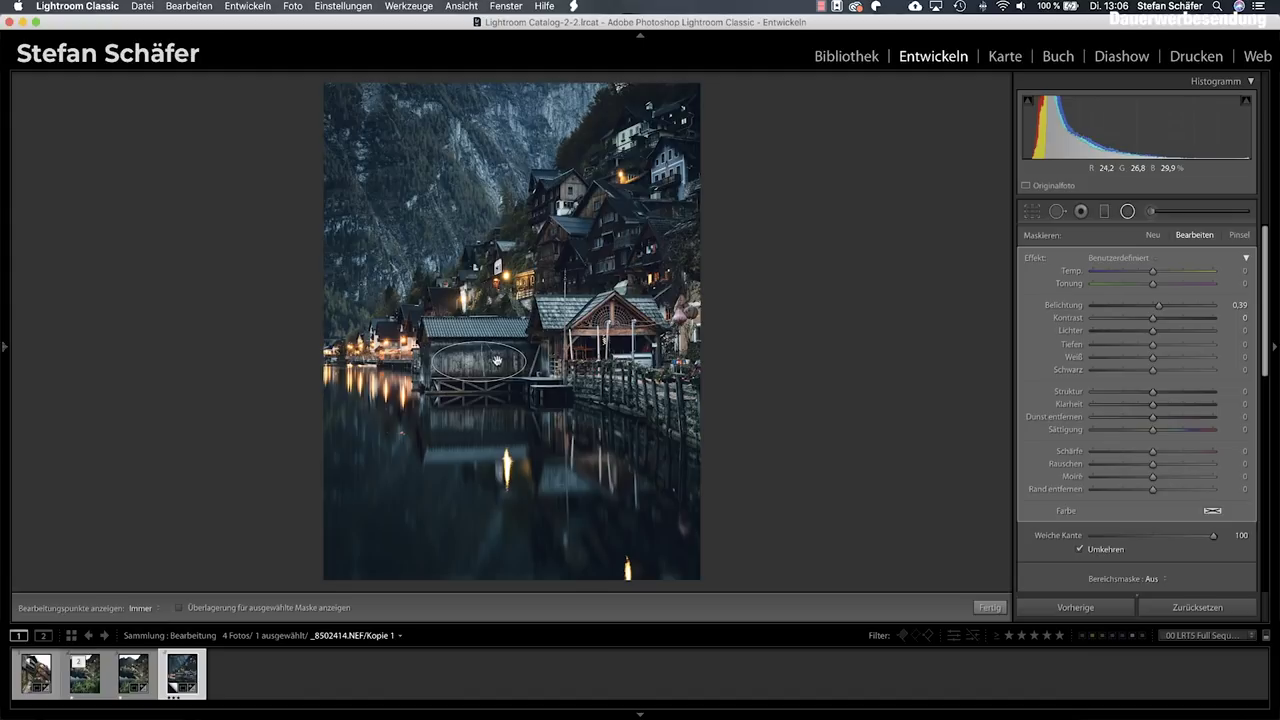
right_click(498, 360)
left_click(530, 367)
mouse_move(478, 360)
left_mouse_down()
mouse_move(619, 261)
mouse_move(610, 234)
mouse_move(638, 234)
mouse_move(614, 280)
left_mouse_up()
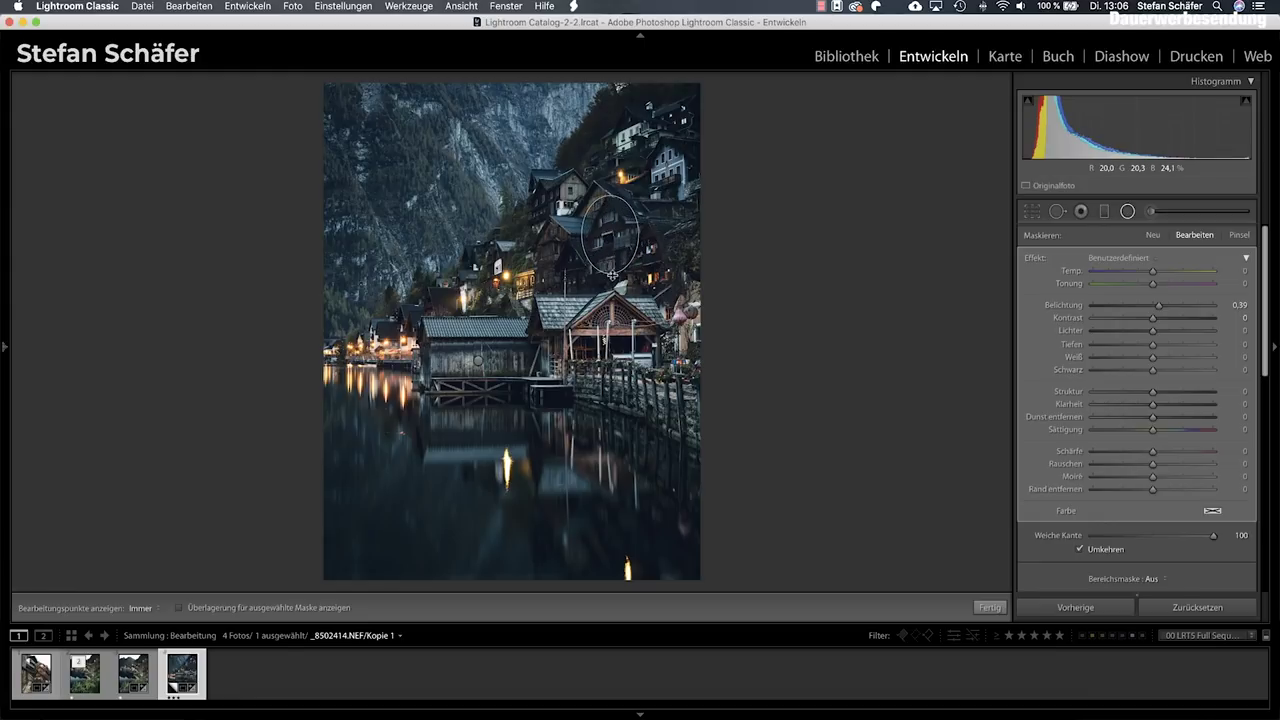
Step: Duplicate the central house filter onto the upper-right houses and finish radial filtering
right_click(619, 258)
left_click(612, 256)
left_click_drag(613, 257, 673, 184)
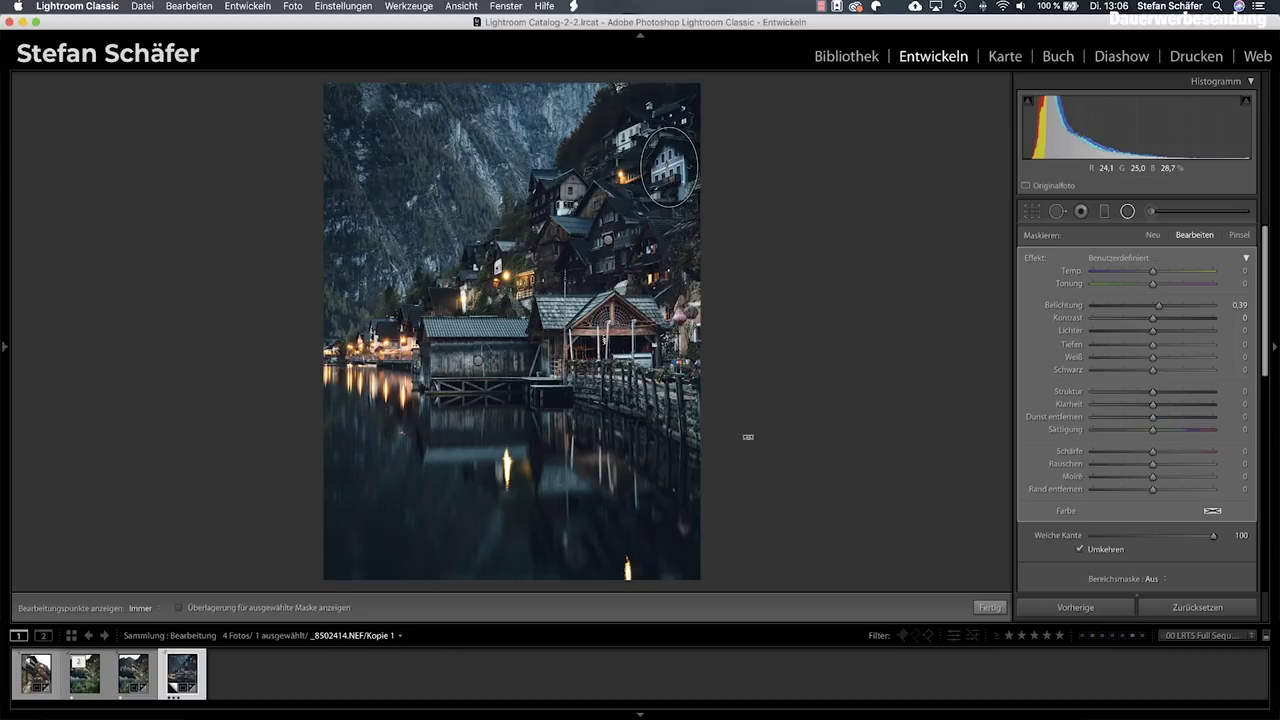
left_click(989, 607)
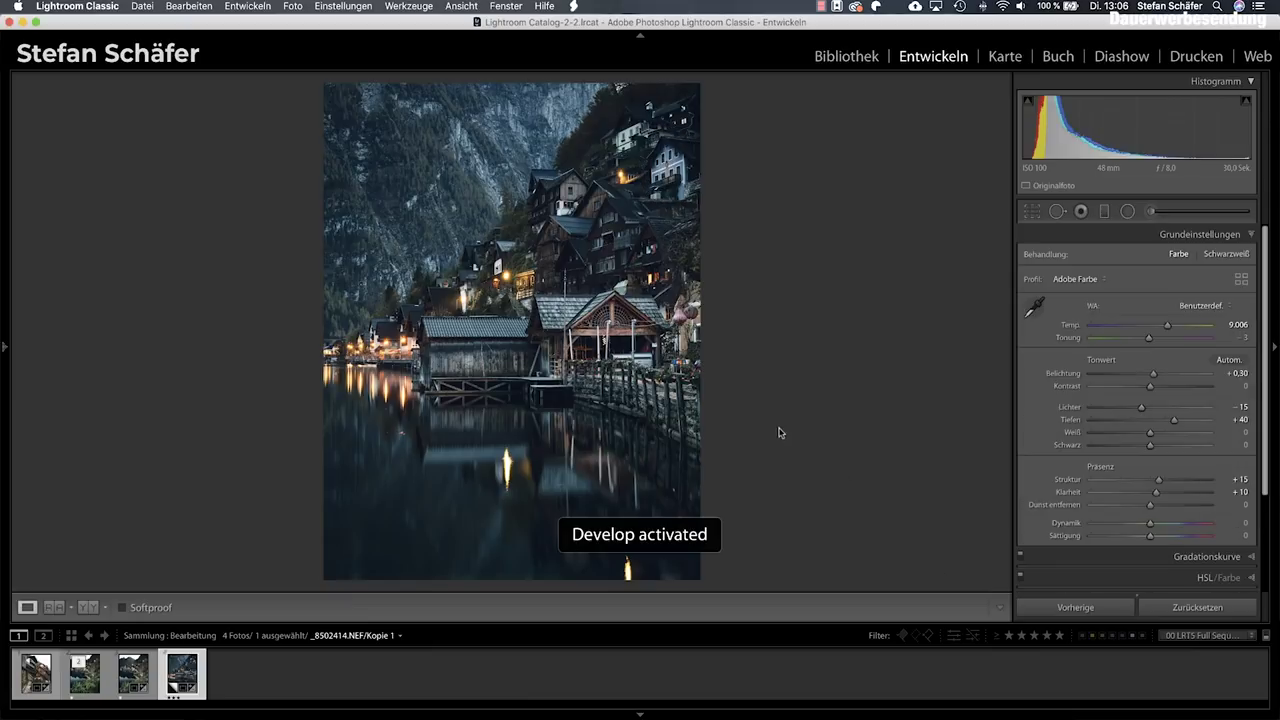